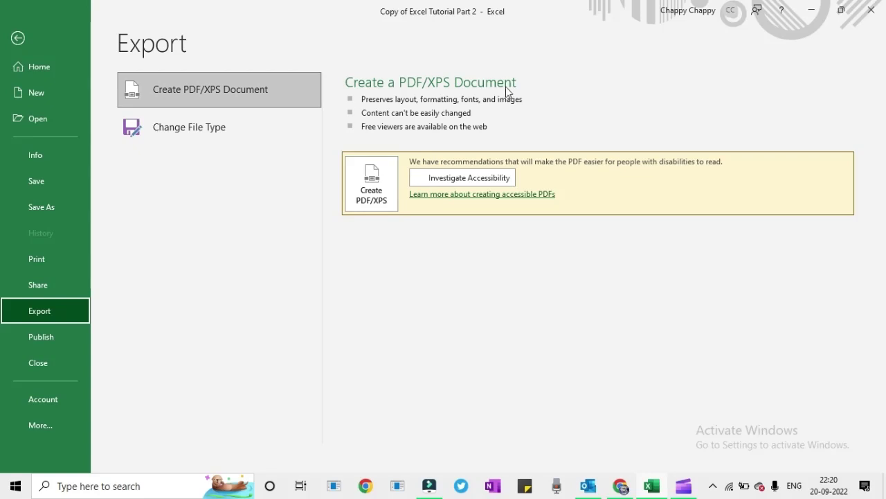
Publish the workbook to the Desktop as the PDF "Copy of Excel Tutorial Part 2" with standard optimization, and review its pages
{"action": "left_click", "coordinate": [383, 189]}
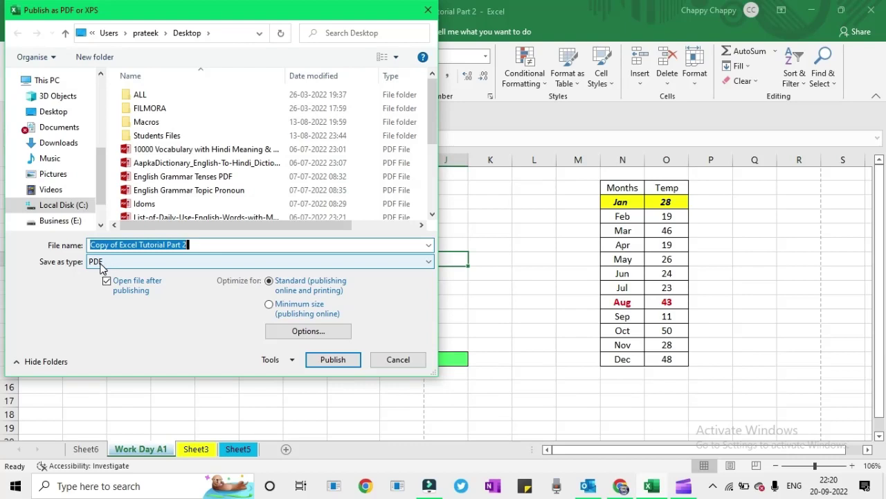
{"action": "left_click", "coordinate": [323, 362]}
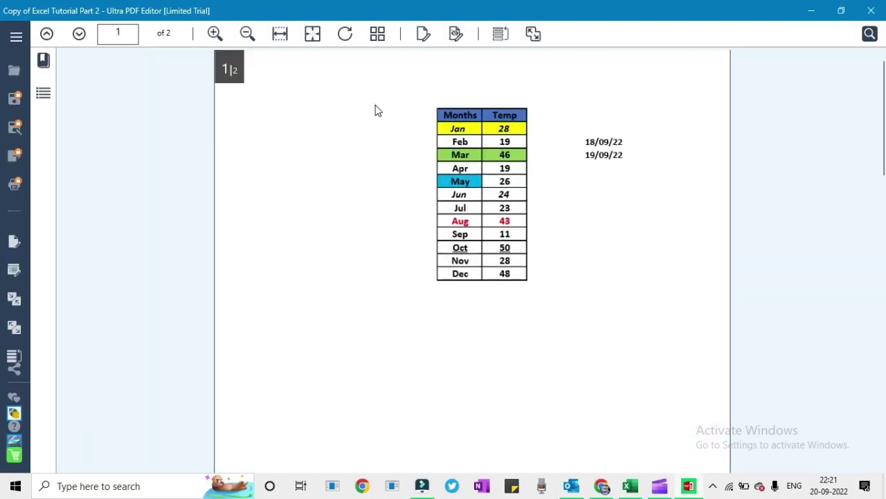
{"action": "scroll", "coordinate": [377, 111], "scroll_direction": "down", "scroll_amount": 10}
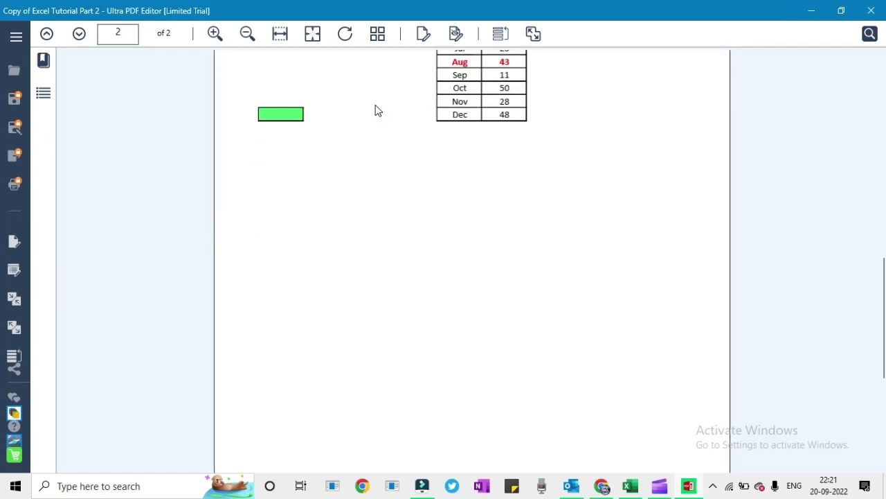
{"action": "scroll", "coordinate": [377, 111], "scroll_direction": "up", "scroll_amount": 5}
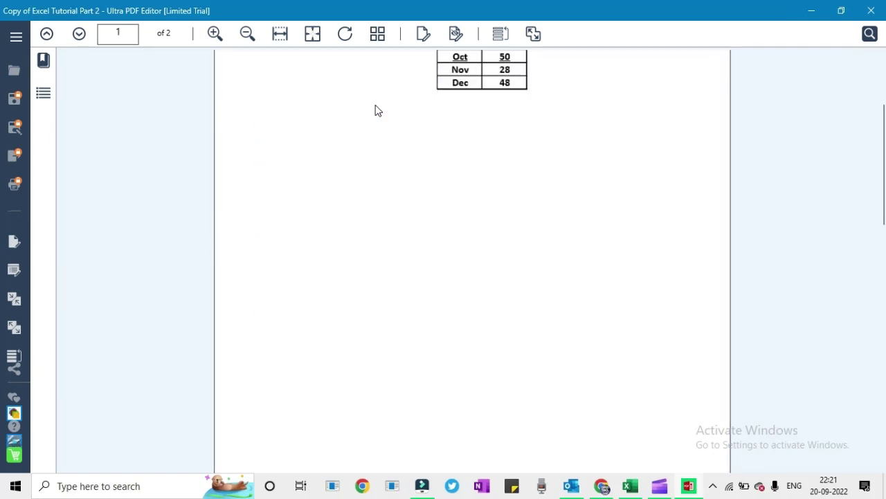
{"action": "scroll", "coordinate": [377, 111], "scroll_direction": "up", "scroll_amount": 5}
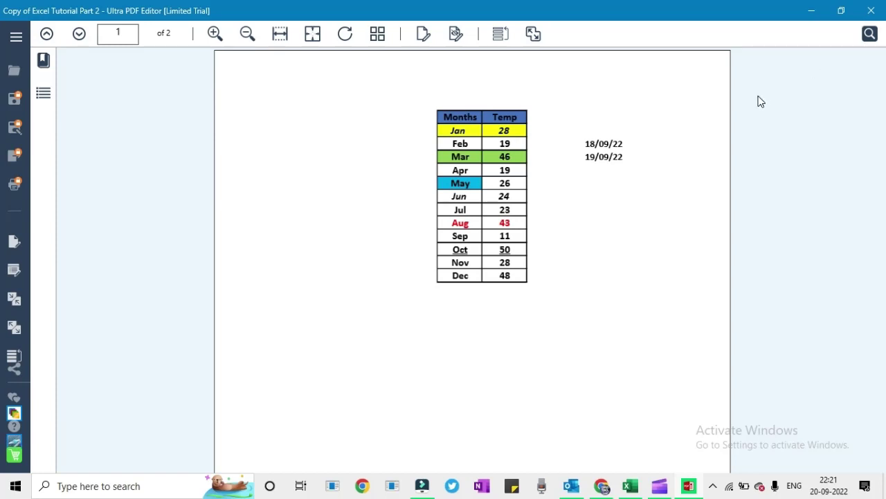
{"action": "left_click", "coordinate": [872, 12]}
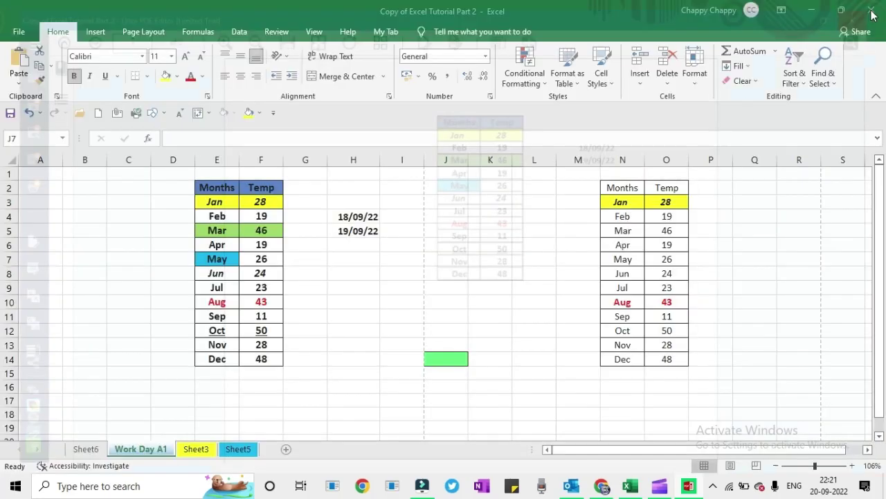
{"action": "left_click", "coordinate": [16, 29]}
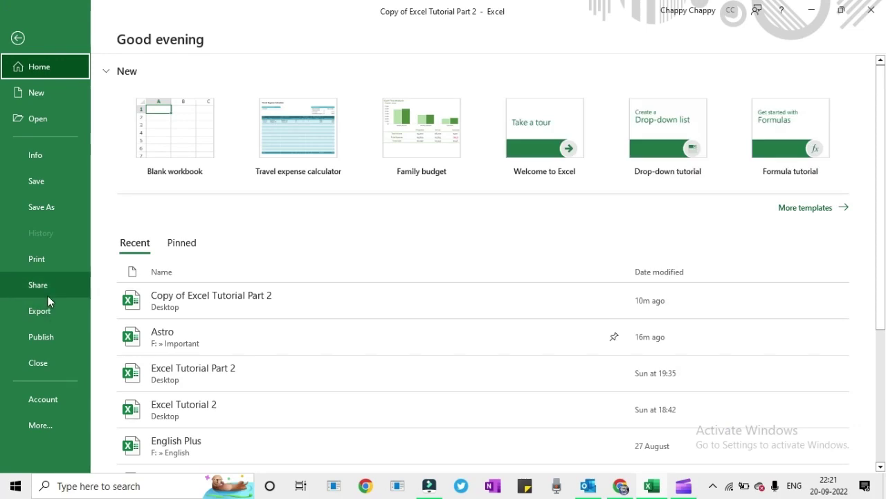
{"action": "left_click", "coordinate": [52, 315]}
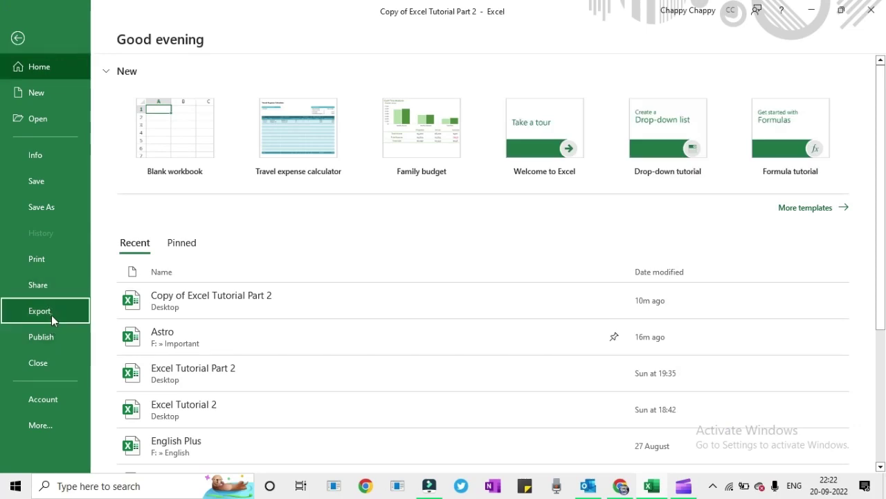
{"action": "key", "text": "Escape"}
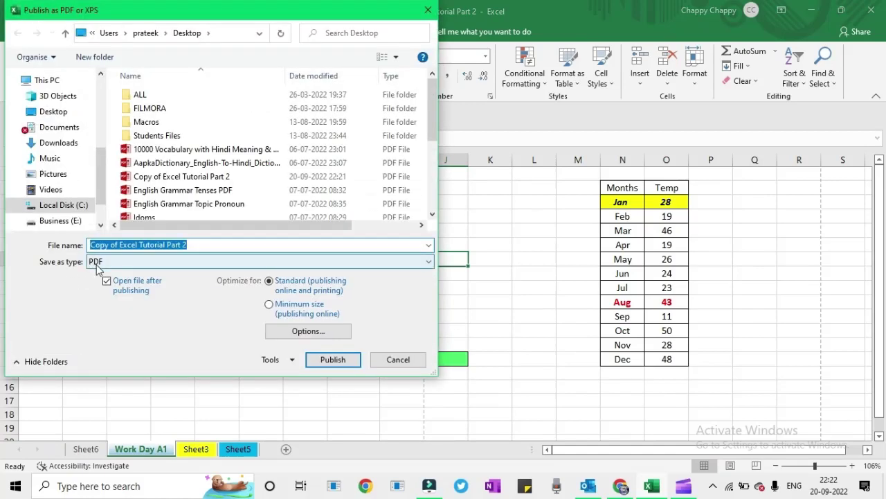
{"action": "left_click", "coordinate": [393, 360]}
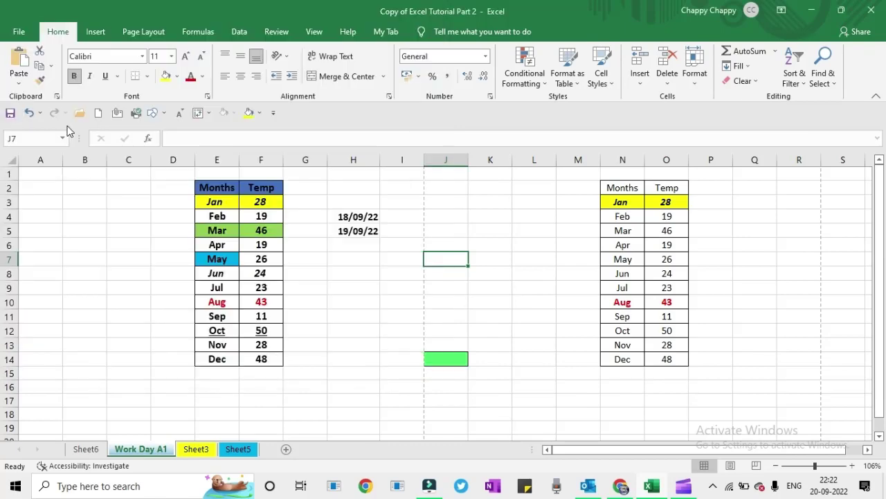
Try saving a copy of the workbook with PDF as the file type through Save As, cancelling before it is saved
{"action": "left_click", "coordinate": [19, 32]}
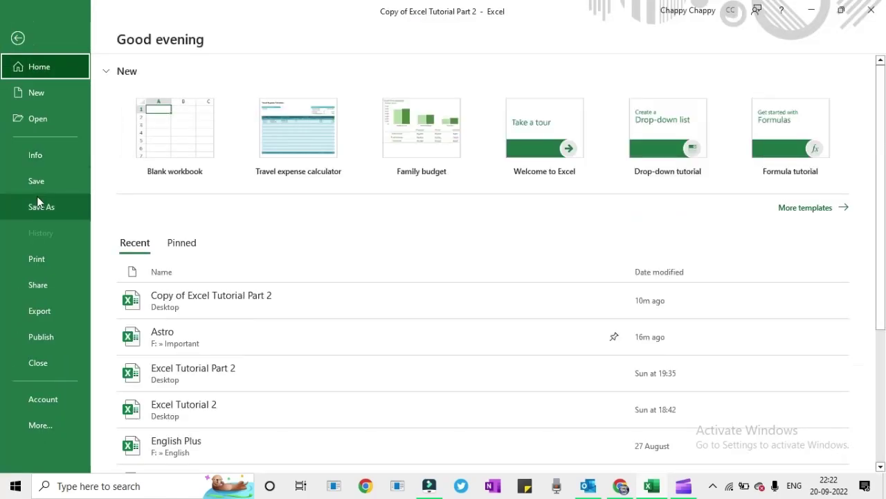
{"action": "left_click", "coordinate": [45, 210]}
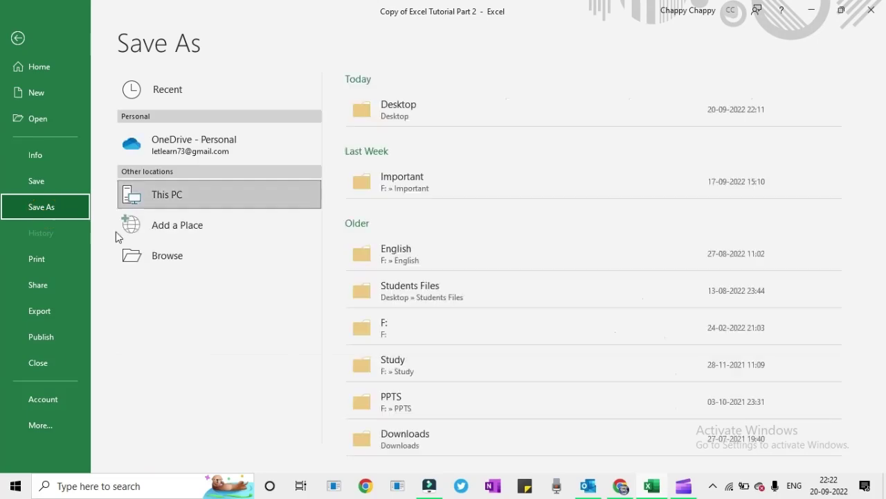
{"action": "left_click", "coordinate": [166, 260]}
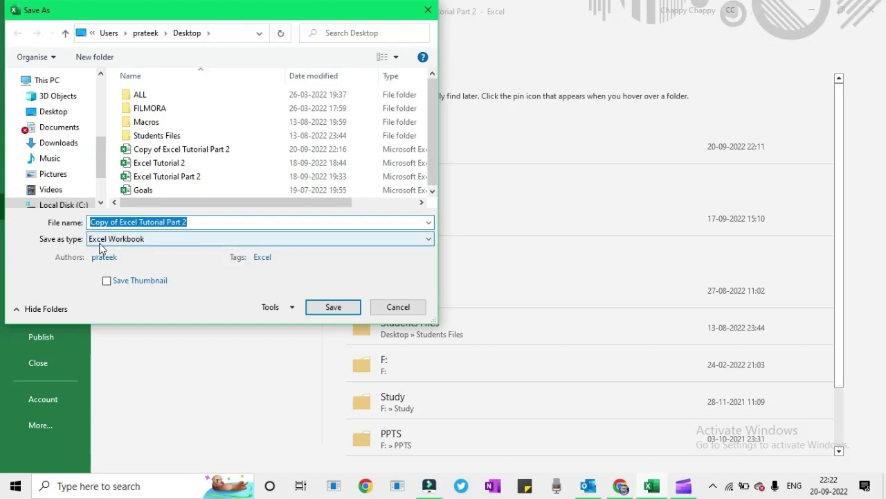
{"action": "left_click", "coordinate": [101, 243]}
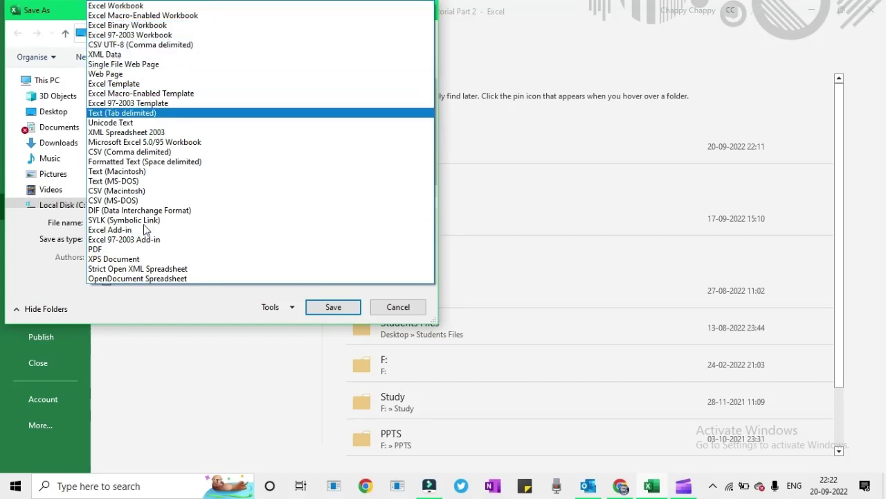
{"action": "left_click", "coordinate": [99, 249]}
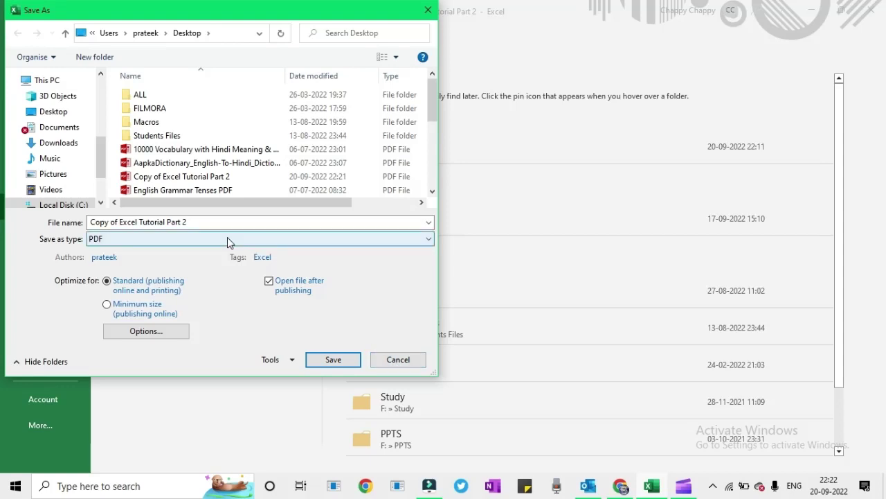
{"action": "left_click", "coordinate": [421, 359]}
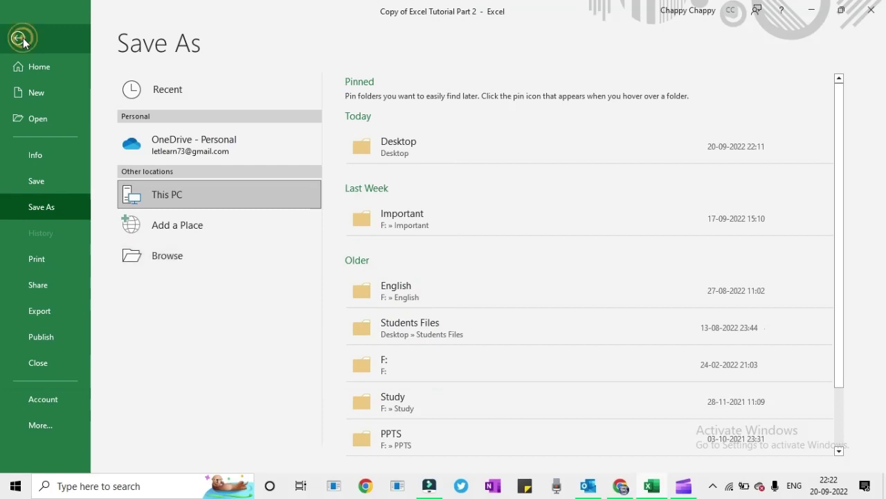
{"action": "left_click", "coordinate": [19, 38]}
{"action": "key", "text": "alt+Tab"}
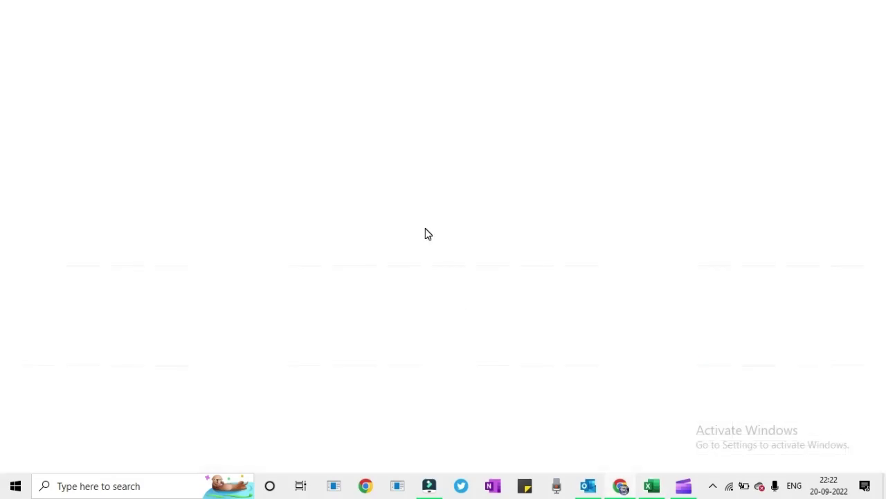
{"action": "key", "text": "alt+Tab"}
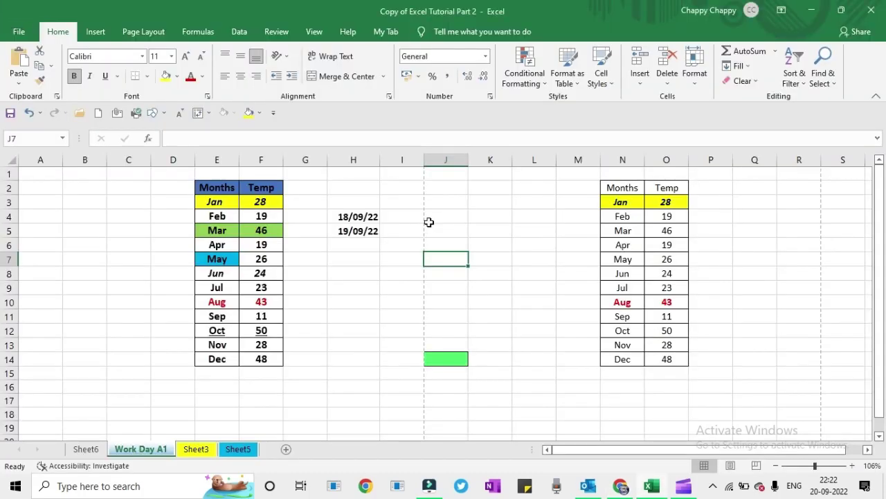
Check the file types offered when exporting to PDF/XPS, choose PDF, and leave without publishing
{"action": "left_click", "coordinate": [18, 33]}
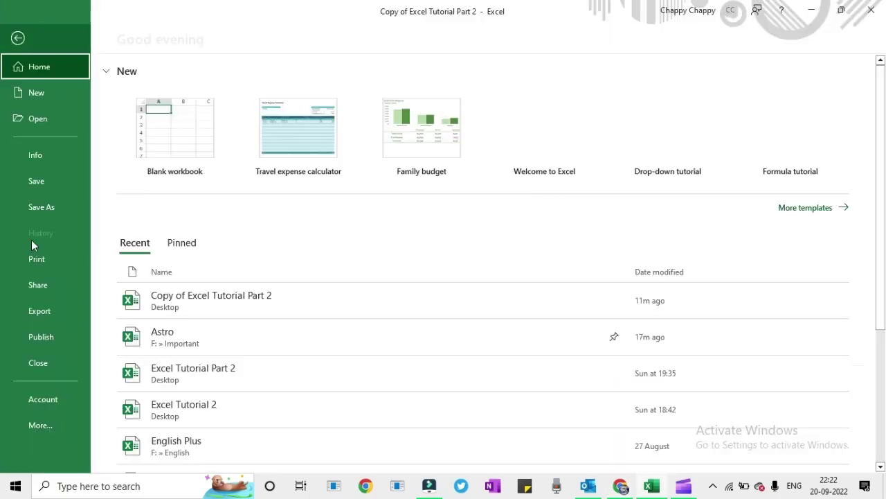
{"action": "left_click", "coordinate": [59, 311]}
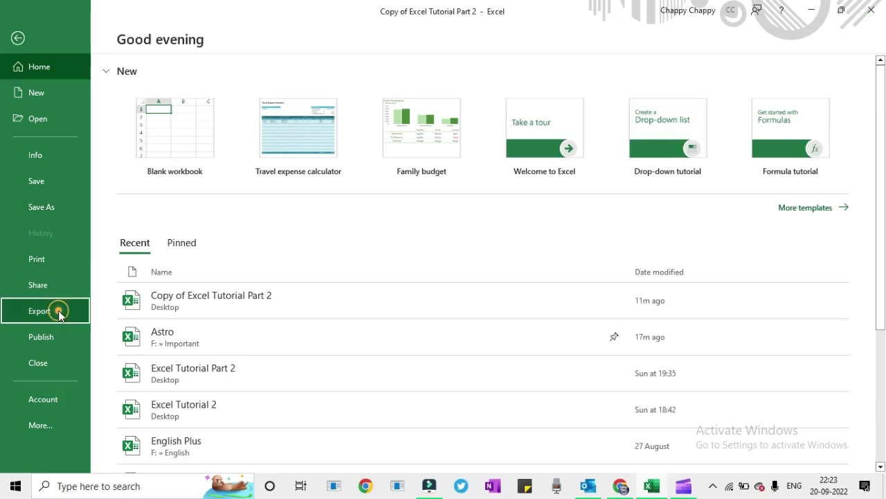
{"action": "left_click", "coordinate": [383, 195]}
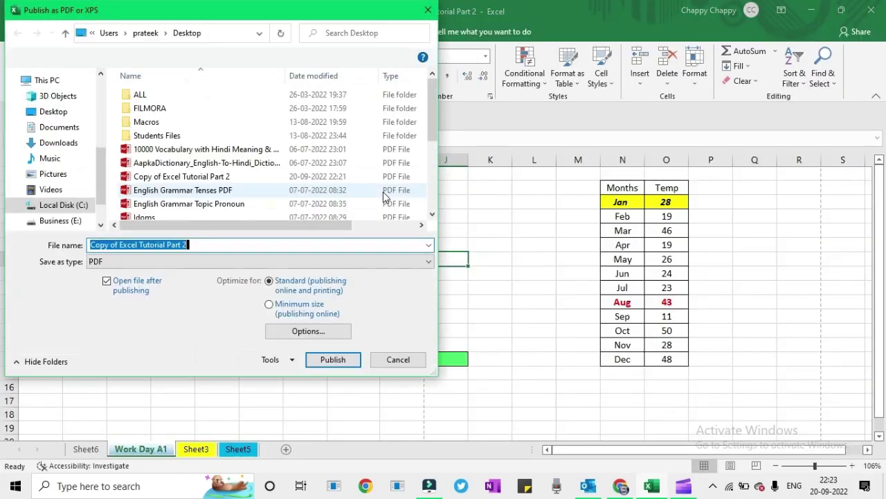
{"action": "left_click", "coordinate": [131, 262]}
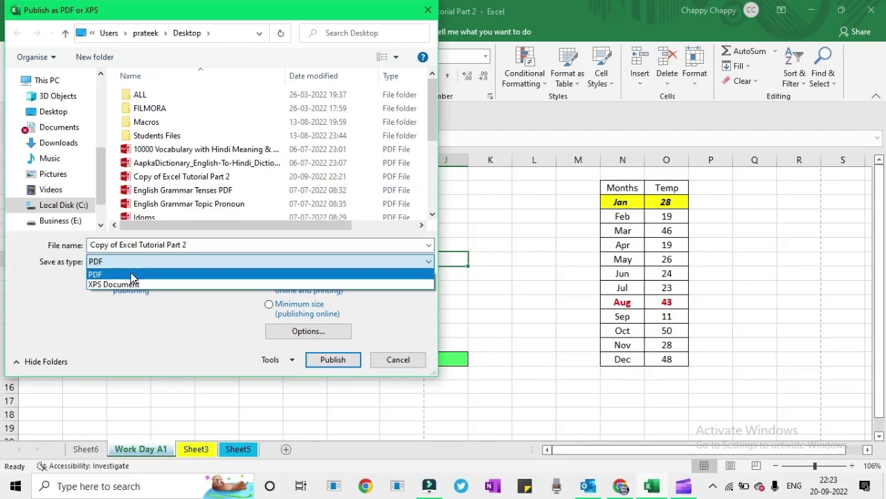
{"action": "left_click", "coordinate": [131, 274]}
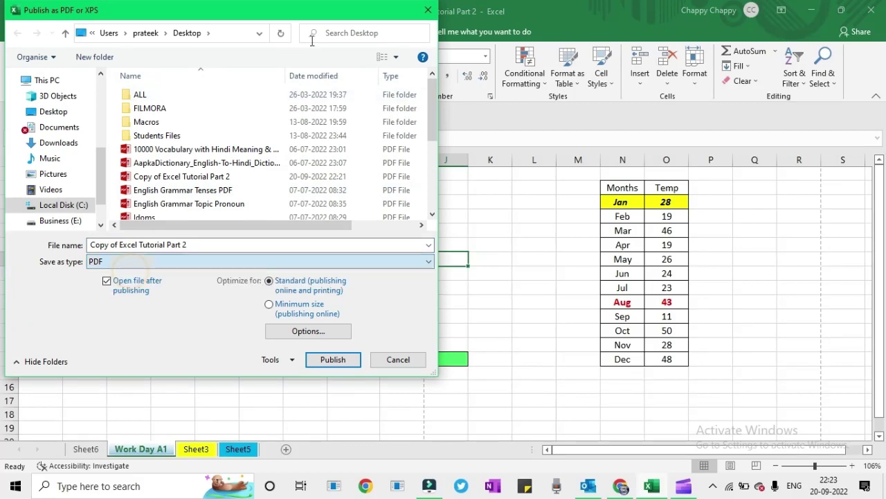
{"action": "left_click", "coordinate": [428, 10]}
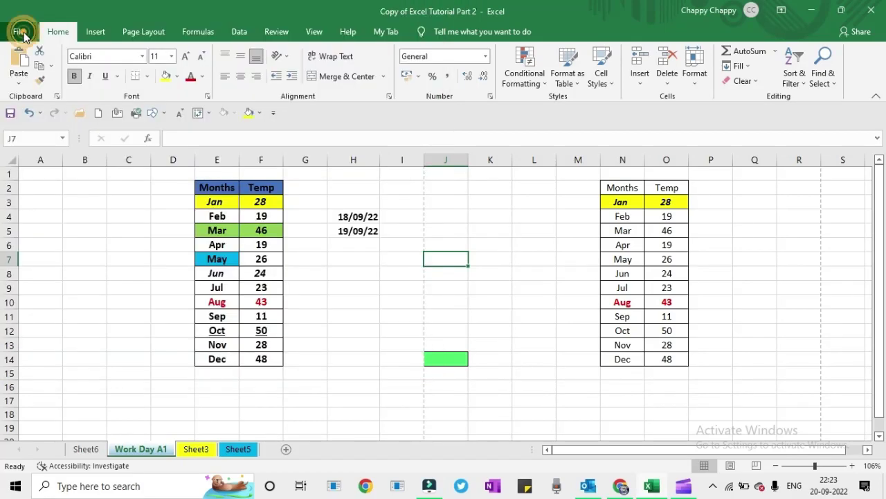
Look through the file types offered by Save As for the Desktop folder, choose Excel Workbook, and cancel the save
{"action": "left_click", "coordinate": [18, 30]}
{"action": "left_click", "coordinate": [50, 206]}
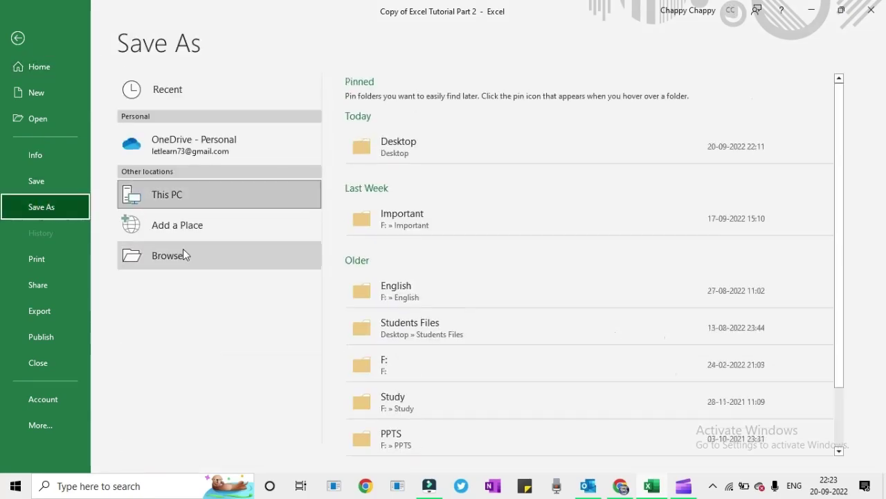
{"action": "left_click", "coordinate": [441, 142]}
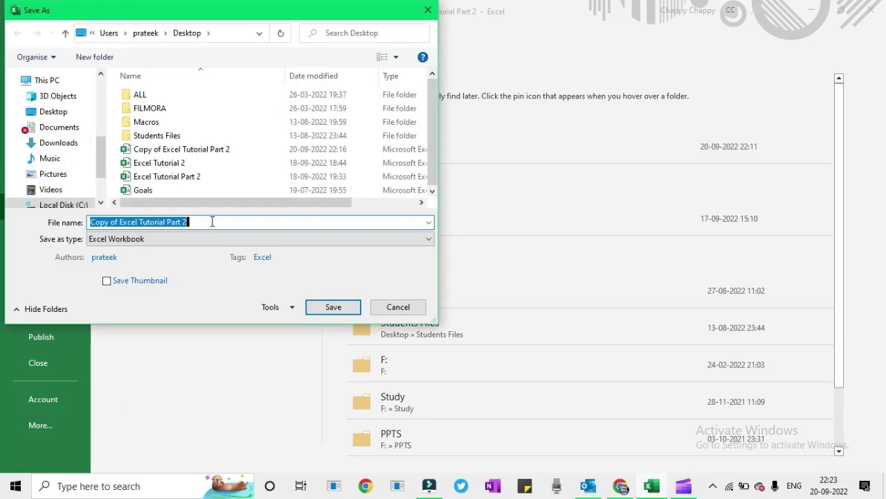
{"action": "left_click", "coordinate": [128, 239]}
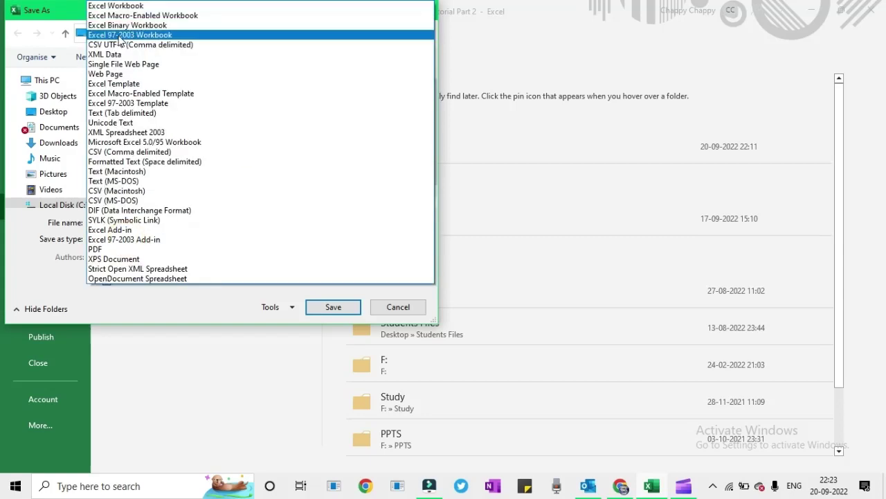
{"action": "left_click", "coordinate": [120, 7]}
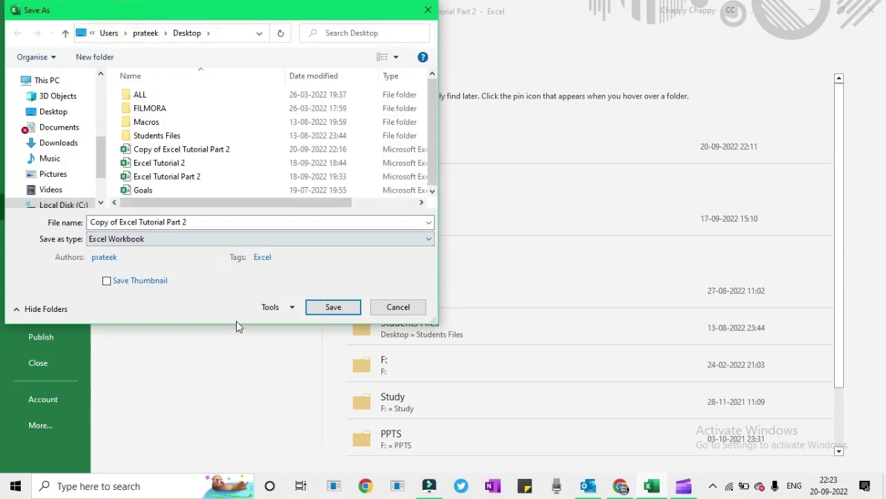
{"action": "left_click", "coordinate": [398, 307]}
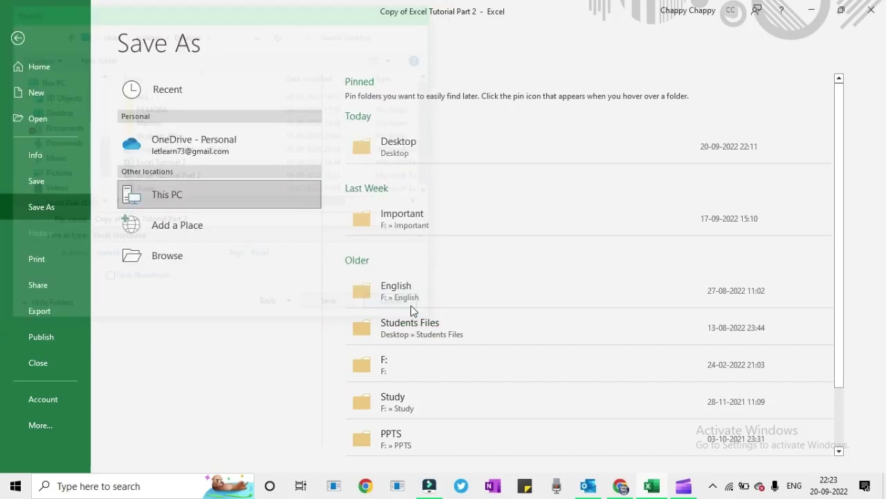
Check the file size in the workbook's properties
{"action": "left_click", "coordinate": [41, 151]}
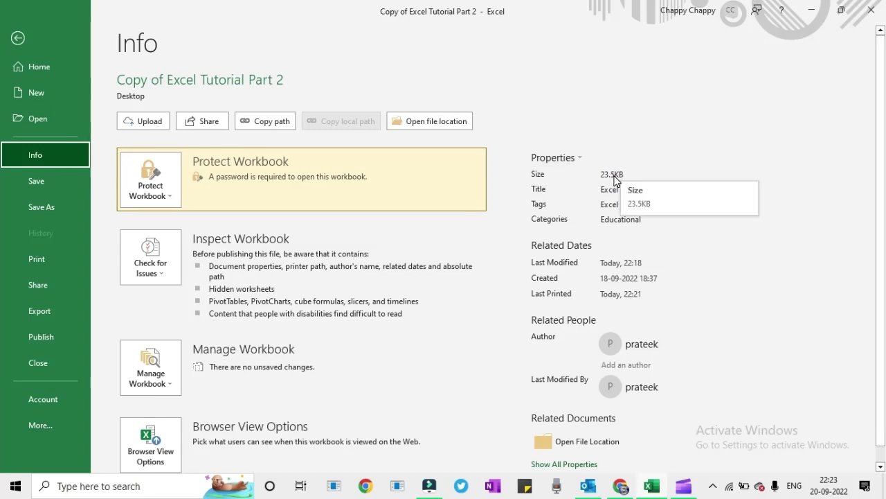
{"action": "left_click", "coordinate": [12, 44]}
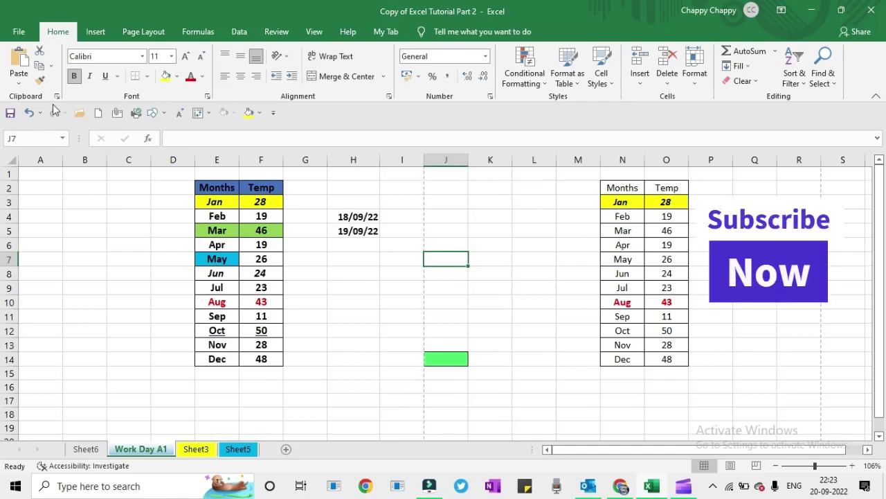
{"action": "left_click", "coordinate": [19, 33]}
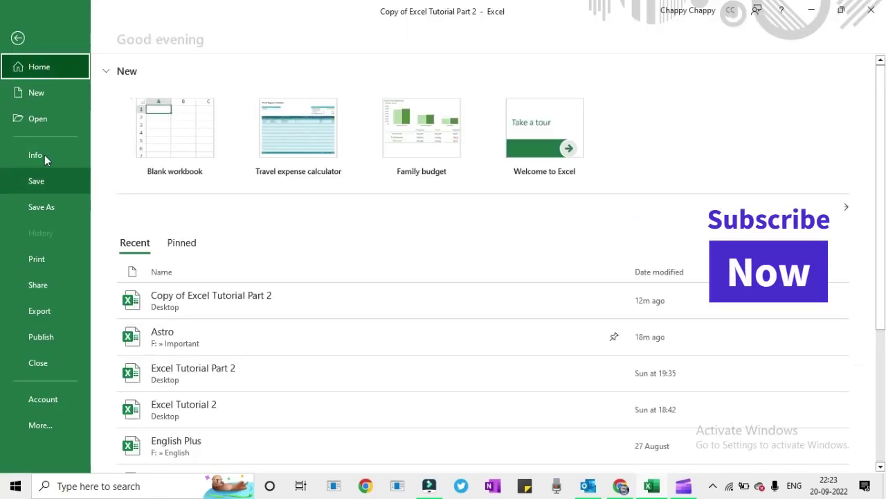
{"action": "left_click", "coordinate": [44, 154]}
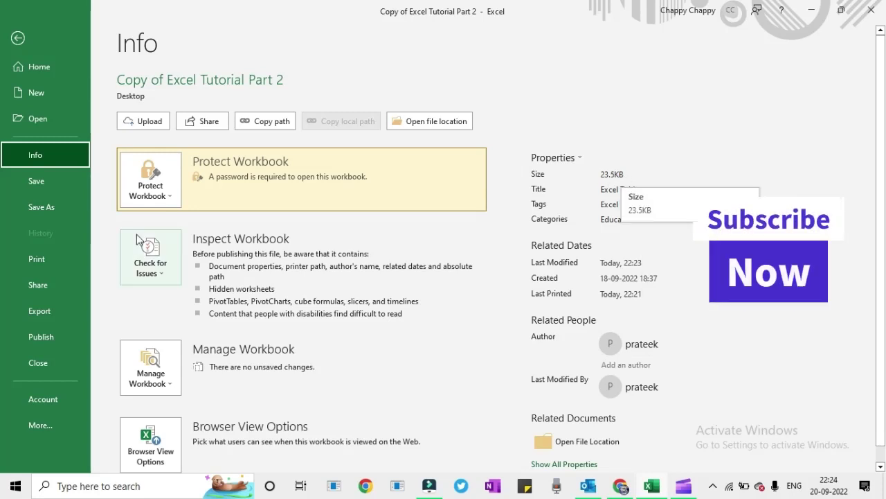
Save the workbook to the Desktop under its existing name as an Excel Binary Workbook
{"action": "left_click", "coordinate": [45, 207]}
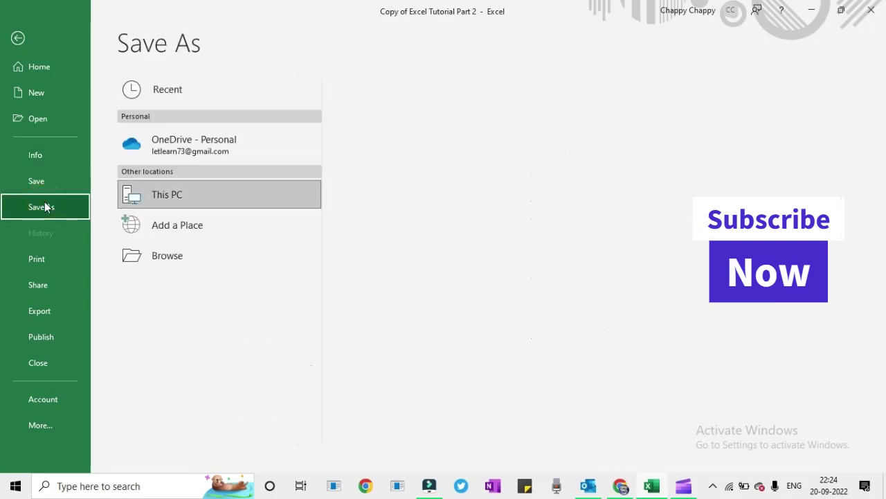
{"action": "left_click", "coordinate": [205, 257]}
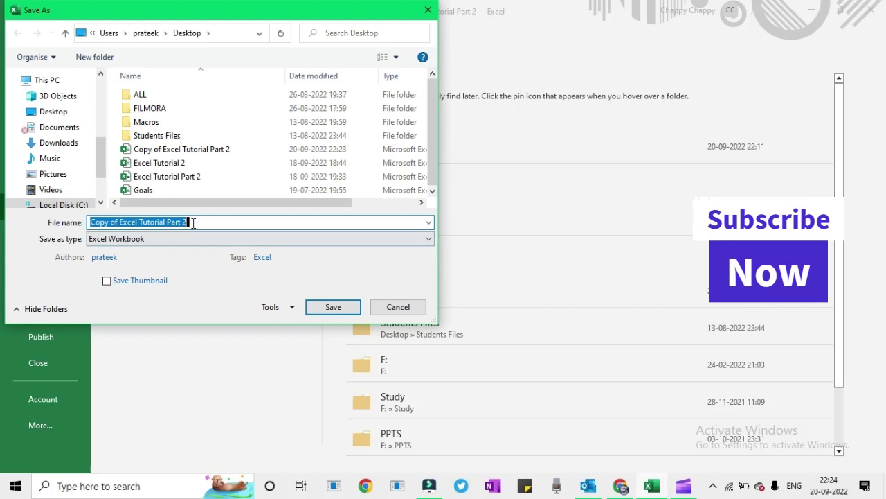
{"action": "left_click", "coordinate": [144, 241]}
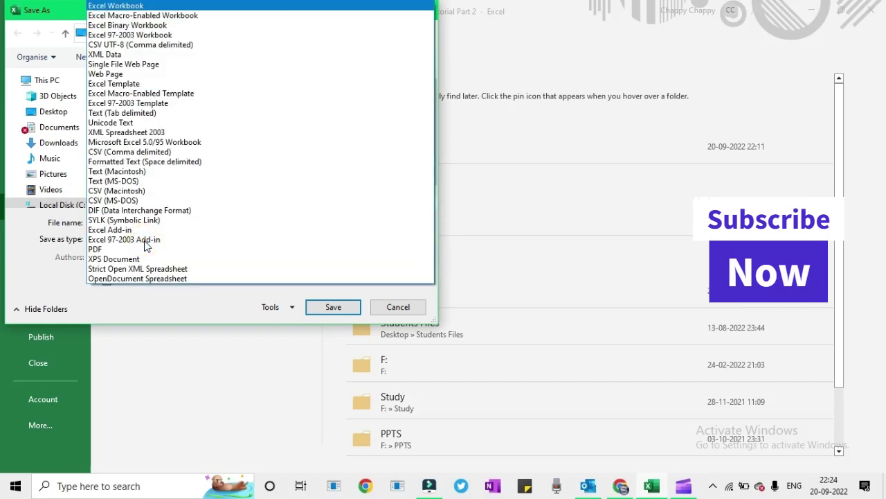
{"action": "left_click", "coordinate": [129, 26]}
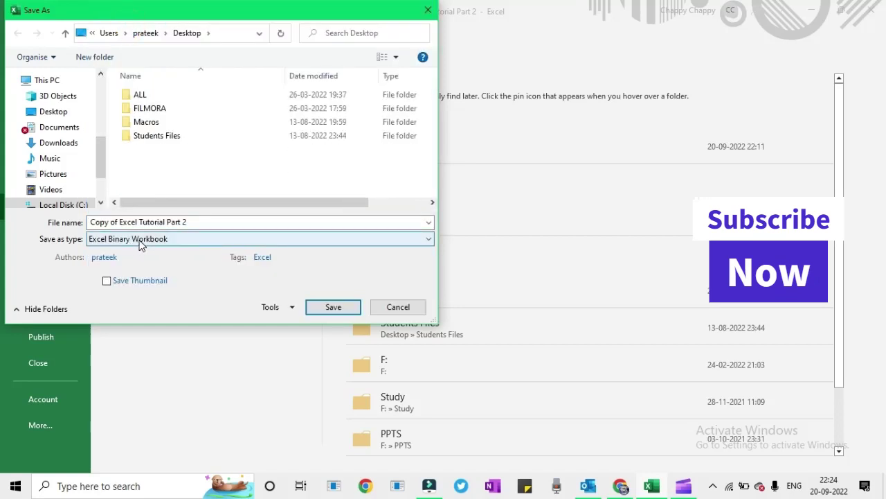
{"action": "left_click", "coordinate": [332, 308]}
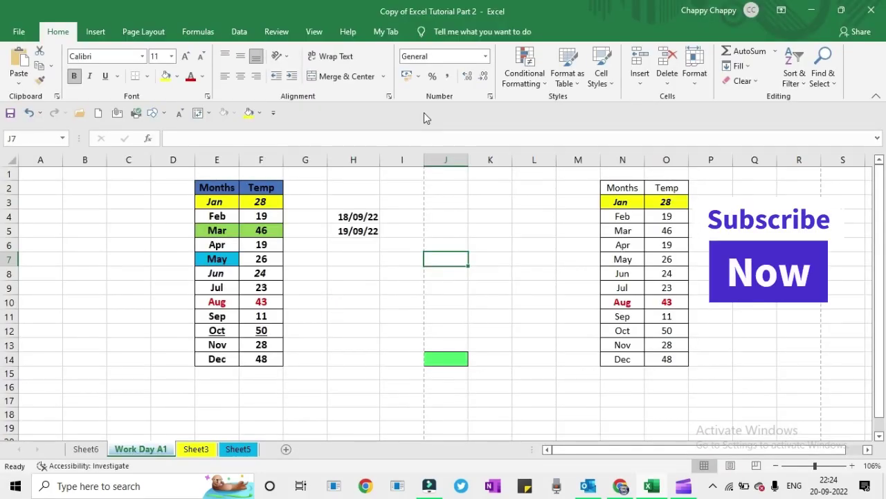
Check the file size of the Excel Binary Workbook version in its properties and return to the sheet
{"action": "left_click", "coordinate": [20, 32]}
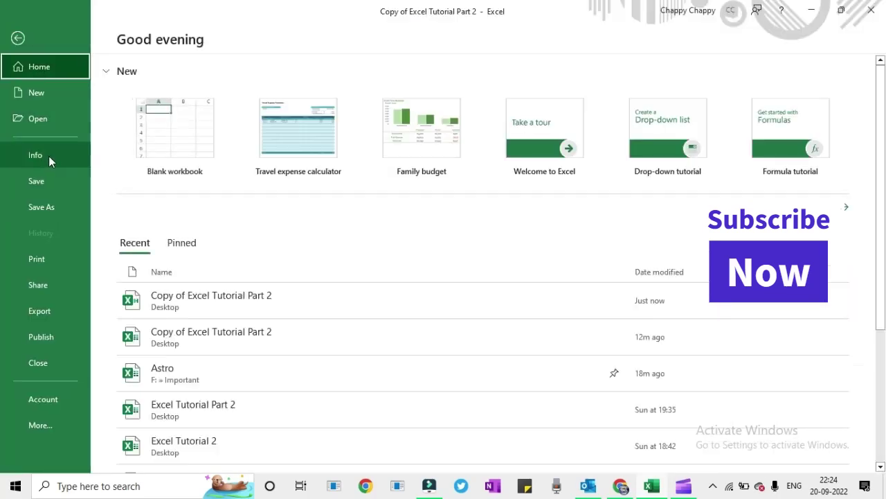
{"action": "left_click", "coordinate": [49, 156]}
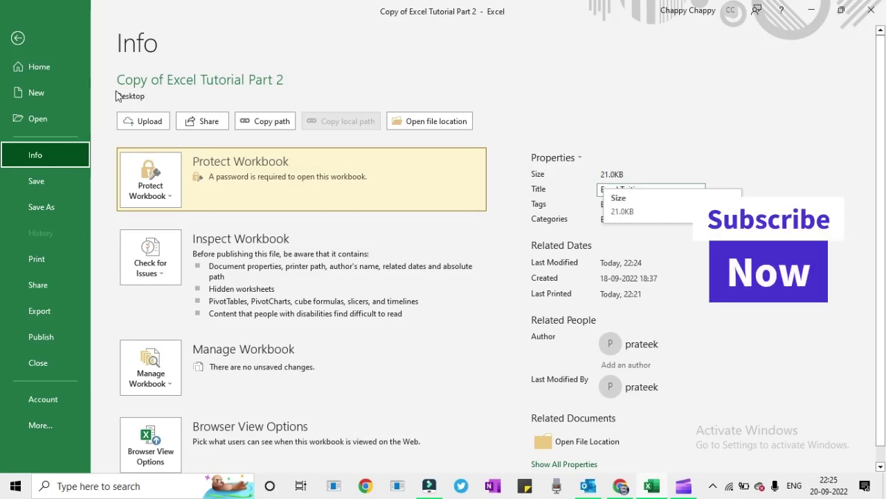
{"action": "left_click", "coordinate": [15, 39]}
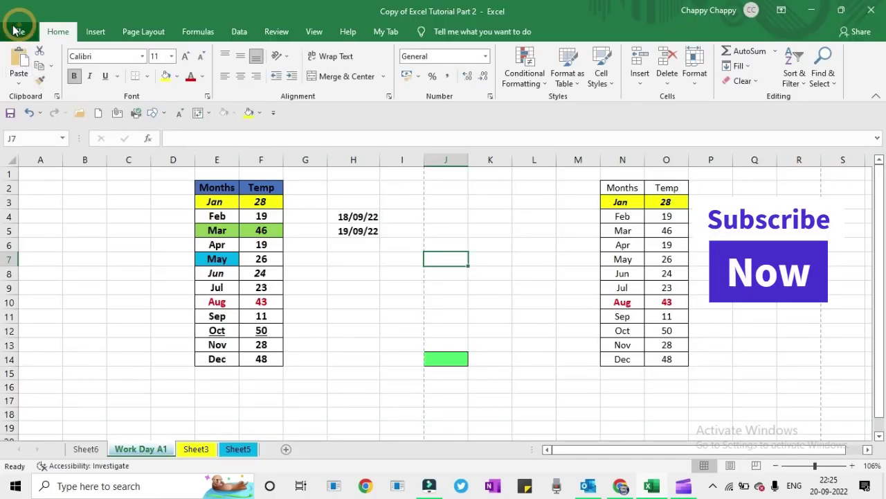
View the Publish to Power BI options, and close the workbook
{"action": "left_click", "coordinate": [16, 31]}
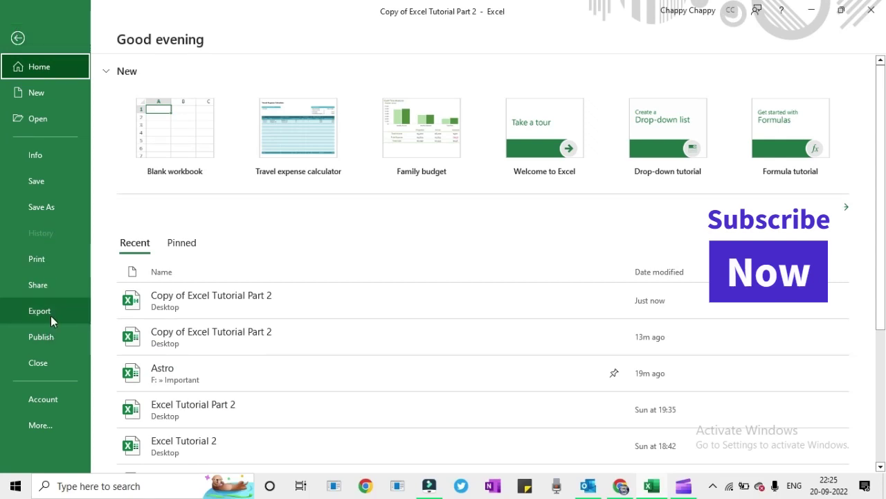
{"action": "left_click", "coordinate": [55, 336]}
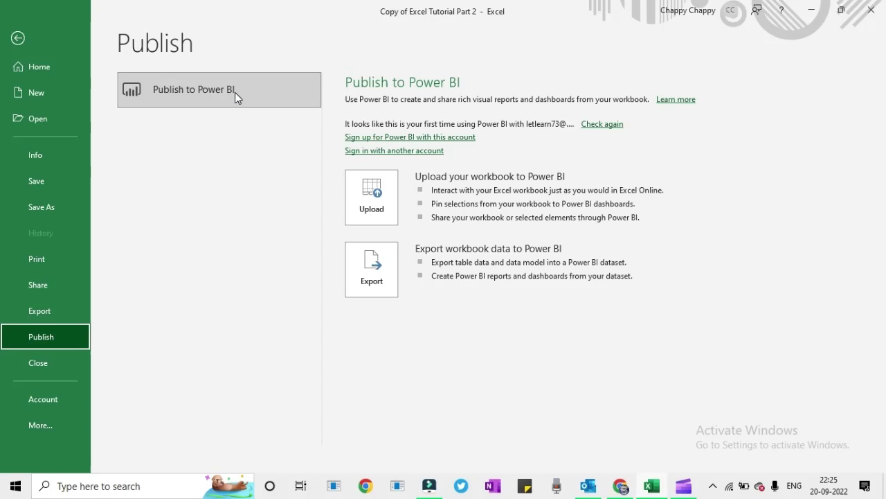
{"action": "left_click", "coordinate": [33, 368]}
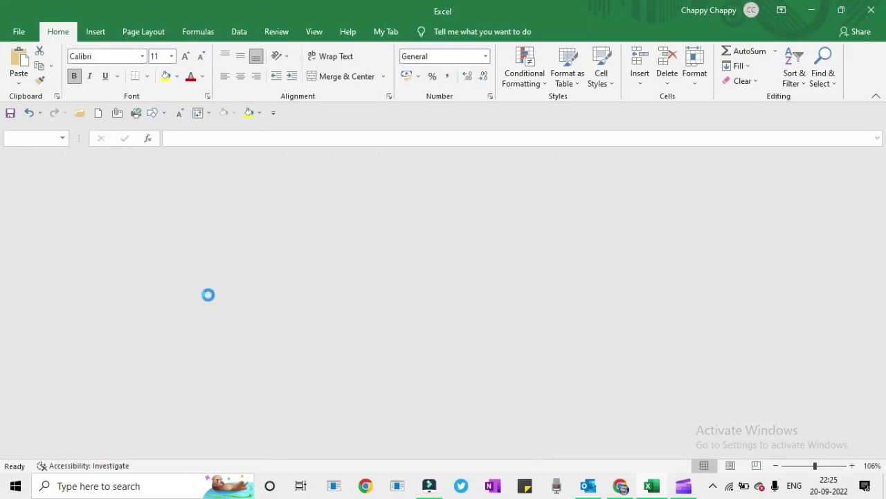
Reopen the most recently saved binary version of Copy of Excel Tutorial Part 2 and unlock it with the workbook password
{"action": "left_click", "coordinate": [21, 31]}
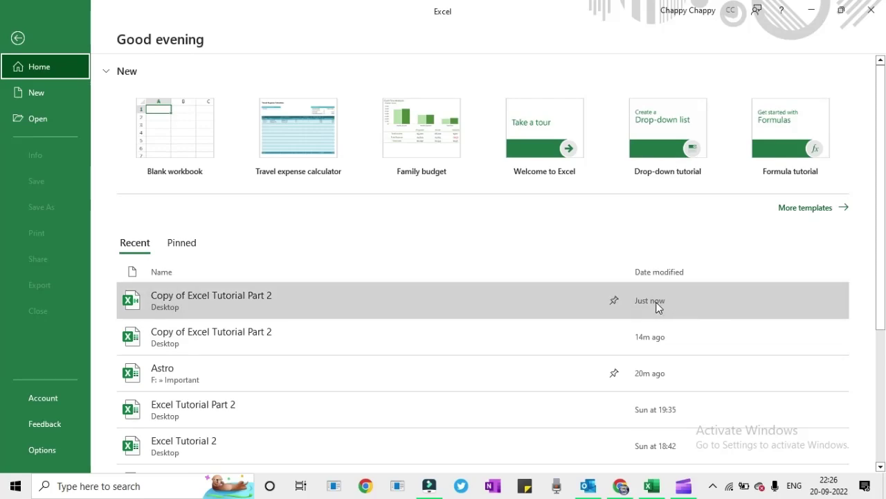
{"action": "left_click", "coordinate": [212, 302]}
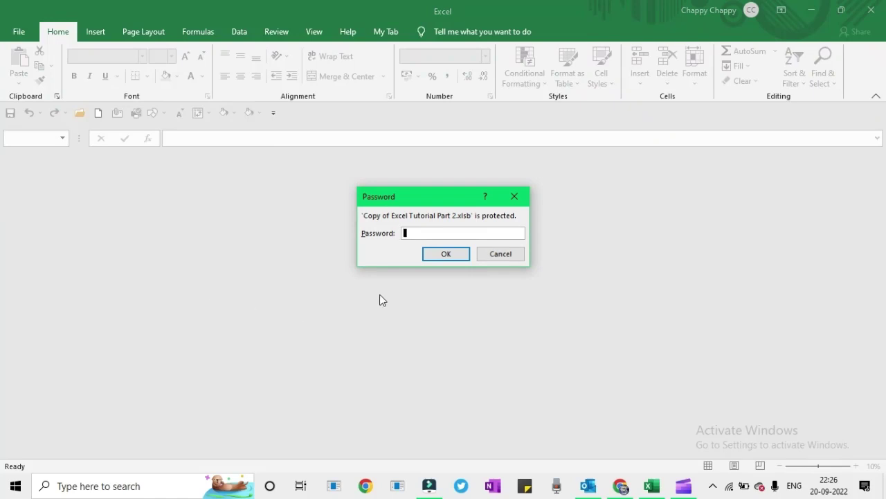
{"action": "left_click", "coordinate": [423, 236]}
{"action": "type", "text": "•••••••••"}
{"action": "key", "text": "Tab"}
{"action": "key", "text": "Return"}
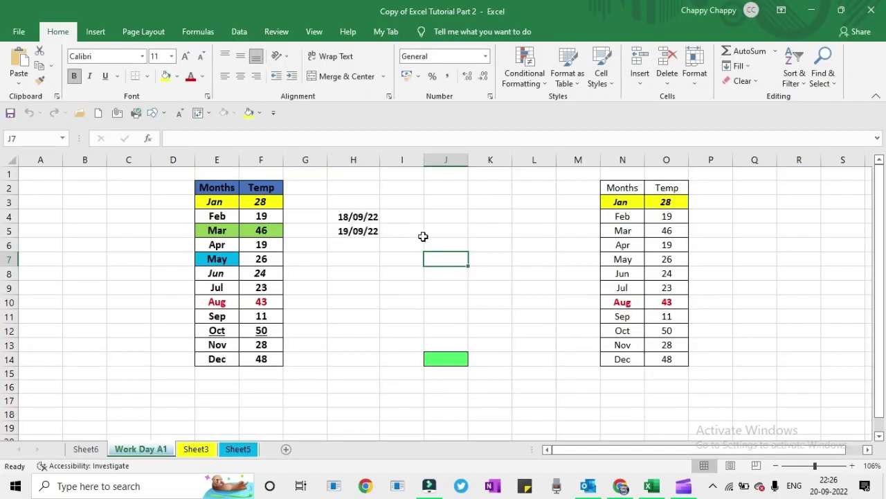
Set the Office Background to School Supplies in the account settings
{"action": "left_click", "coordinate": [18, 33]}
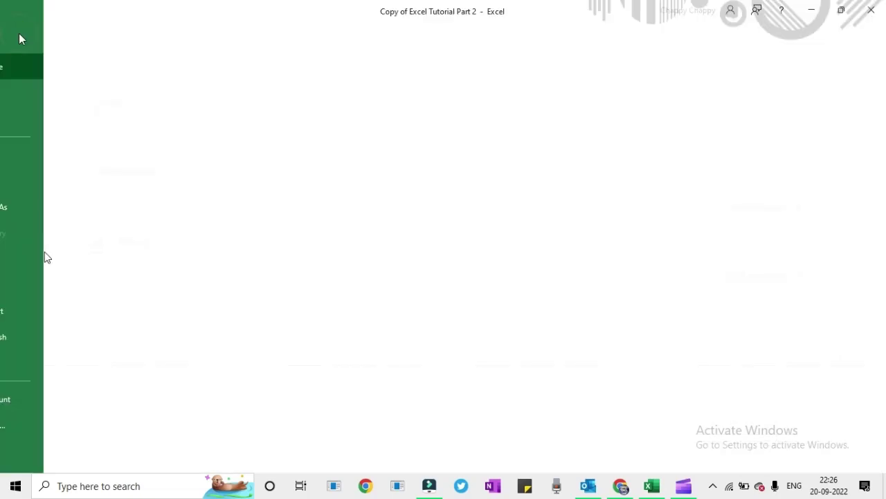
{"action": "left_click", "coordinate": [52, 399]}
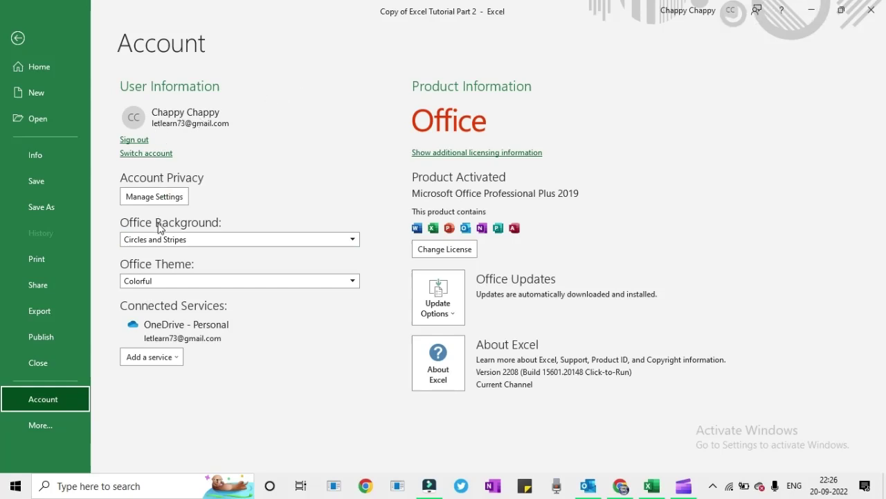
{"action": "left_click", "coordinate": [178, 240]}
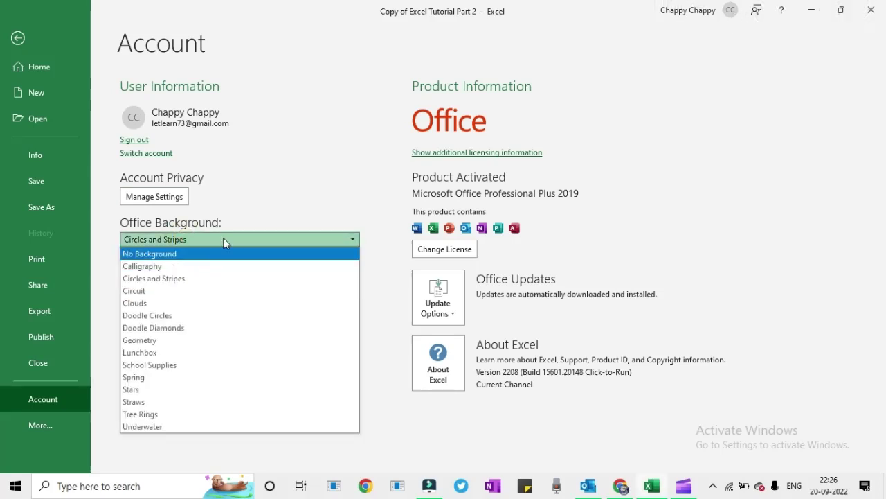
{"action": "key", "text": "Down"}
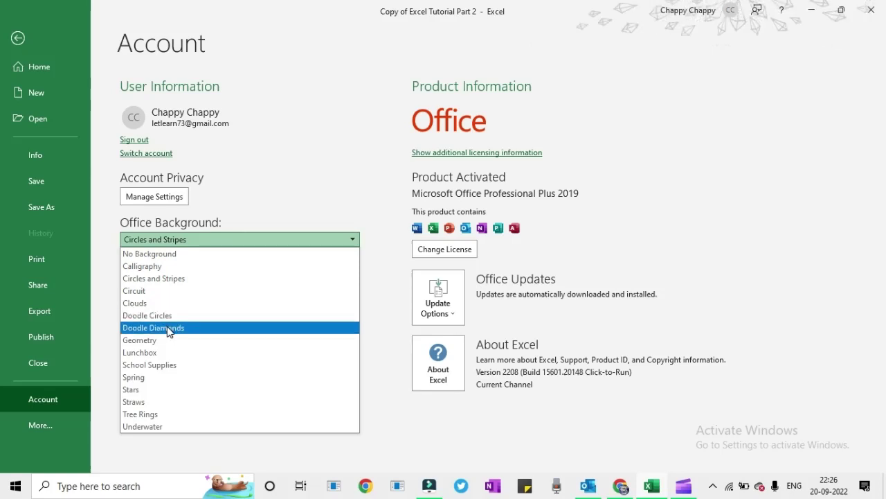
{"action": "left_click", "coordinate": [178, 365]}
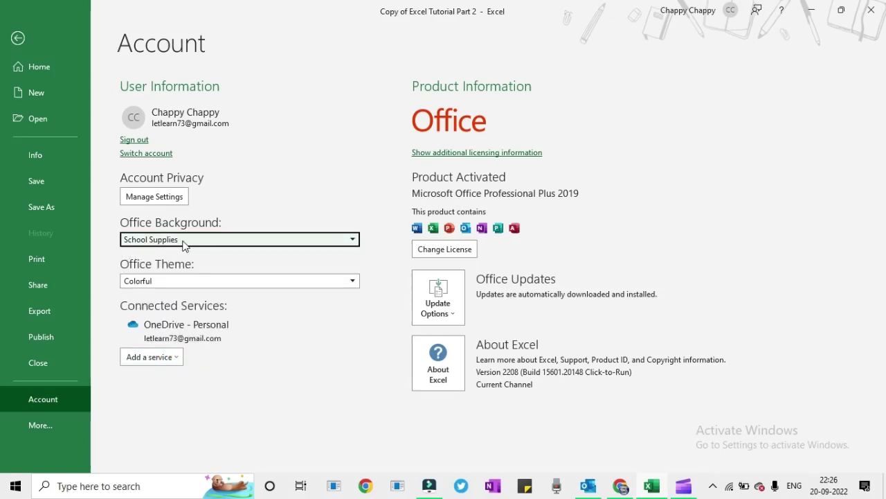
Try the Dark Gray, Black and White Office themes, and finally set the Office Theme to Use system setting
{"action": "left_click", "coordinate": [192, 283]}
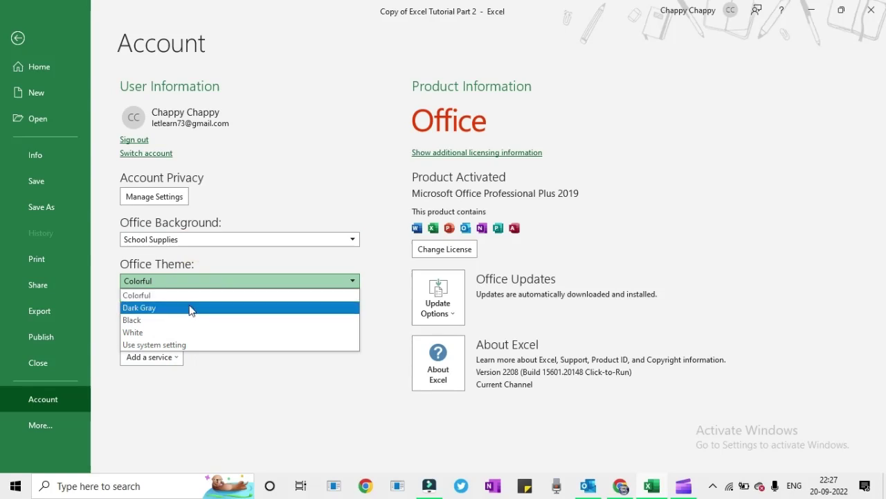
{"action": "left_click", "coordinate": [190, 308]}
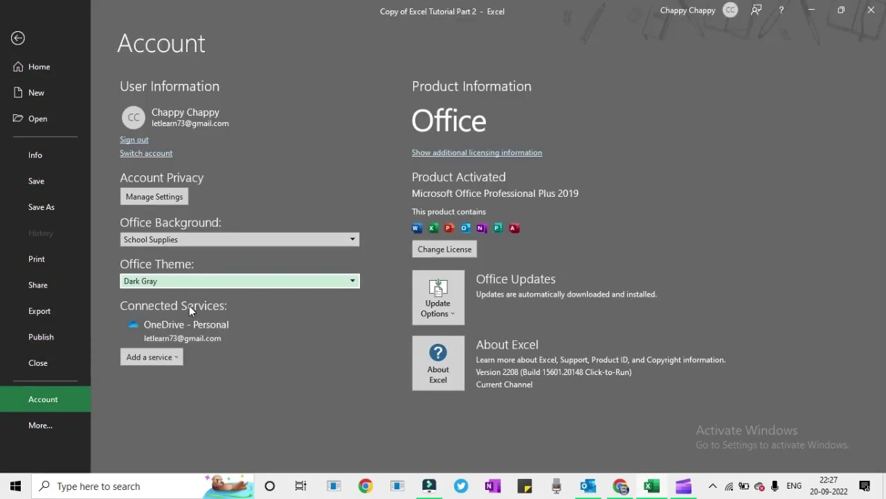
{"action": "left_click", "coordinate": [213, 278]}
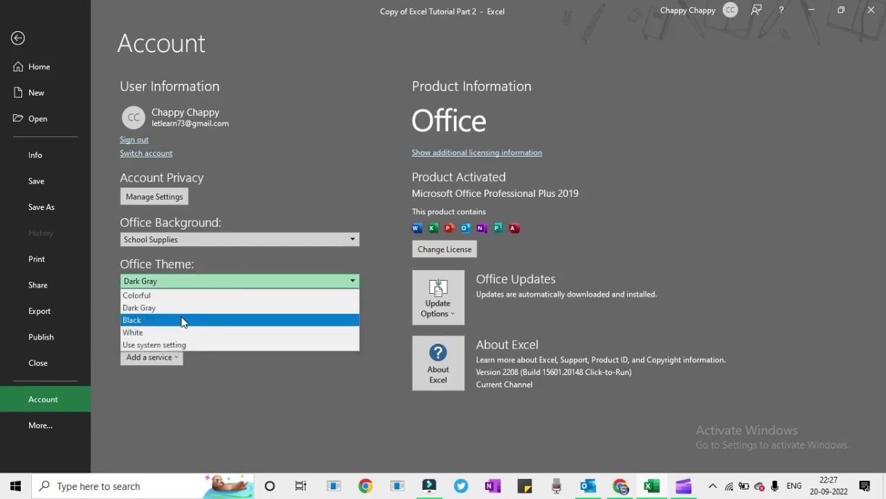
{"action": "left_click", "coordinate": [182, 319]}
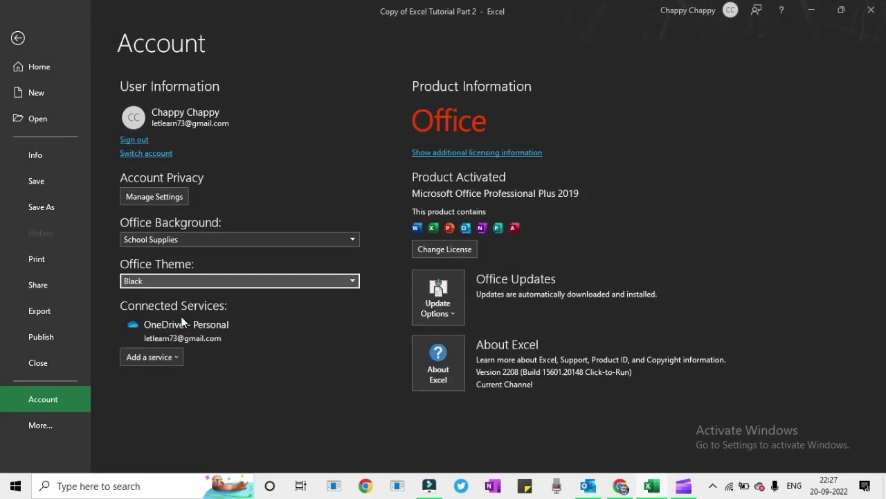
{"action": "left_click", "coordinate": [224, 280]}
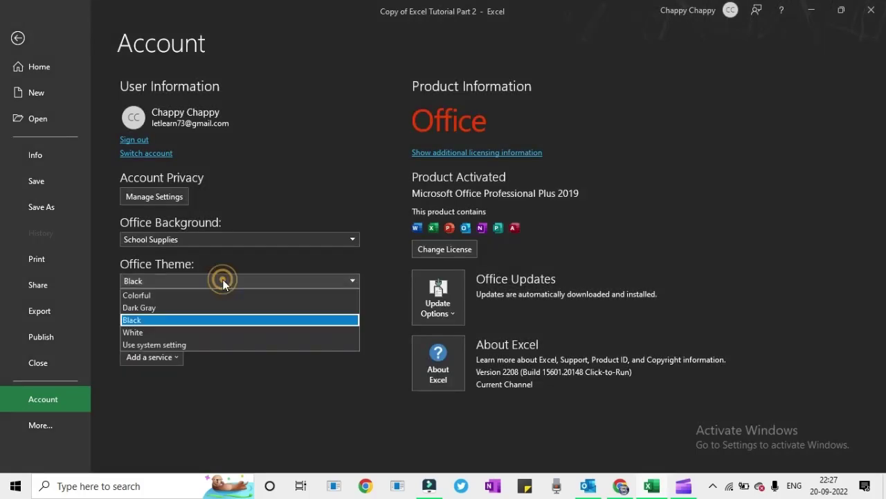
{"action": "left_click", "coordinate": [177, 335]}
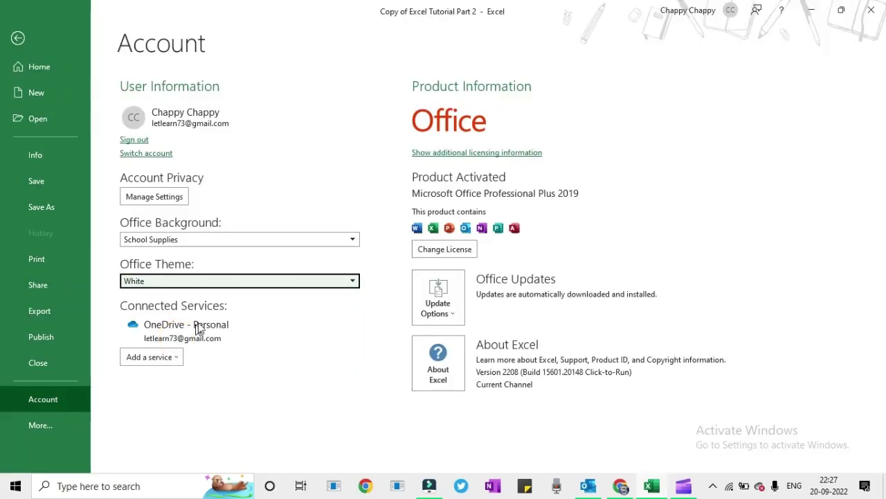
{"action": "left_click", "coordinate": [241, 284]}
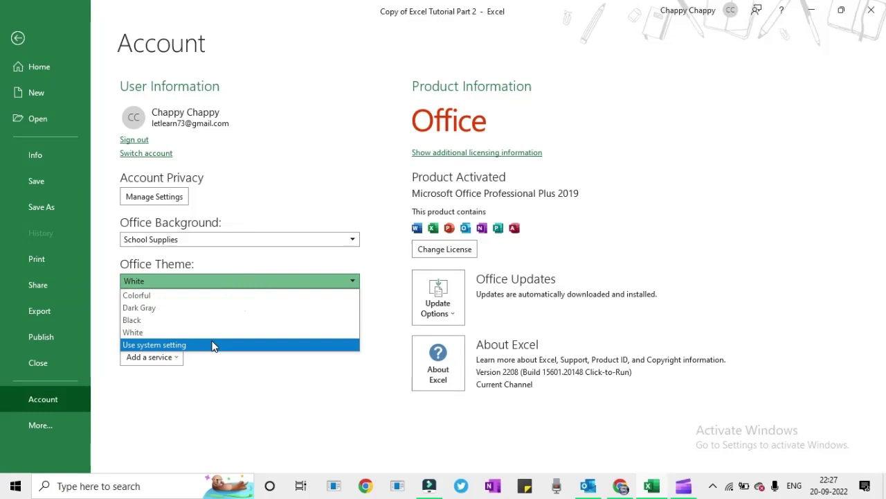
{"action": "left_click", "coordinate": [213, 345]}
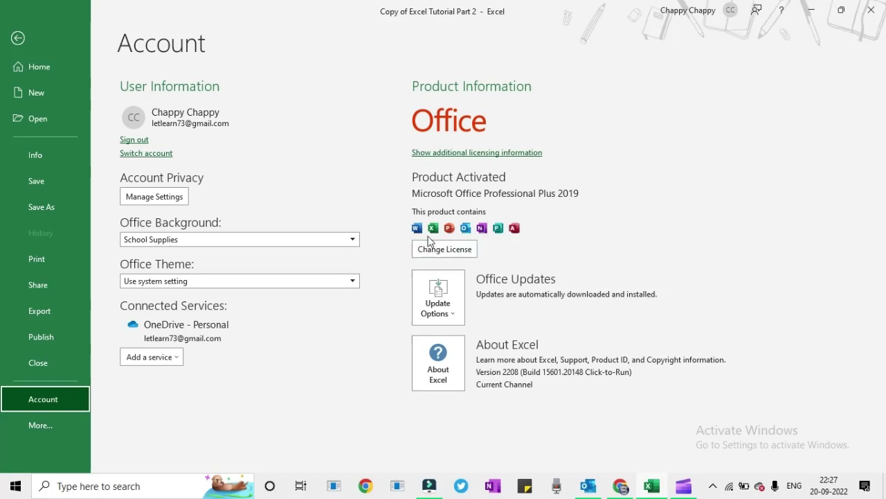
Check the available Office update options without starting an update, and open the general Excel Options
{"action": "left_click", "coordinate": [453, 313]}
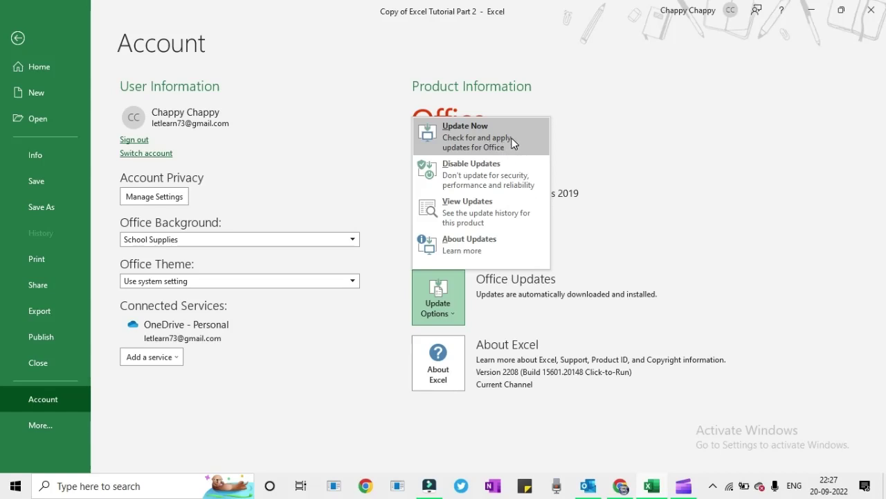
{"action": "left_click", "coordinate": [627, 305]}
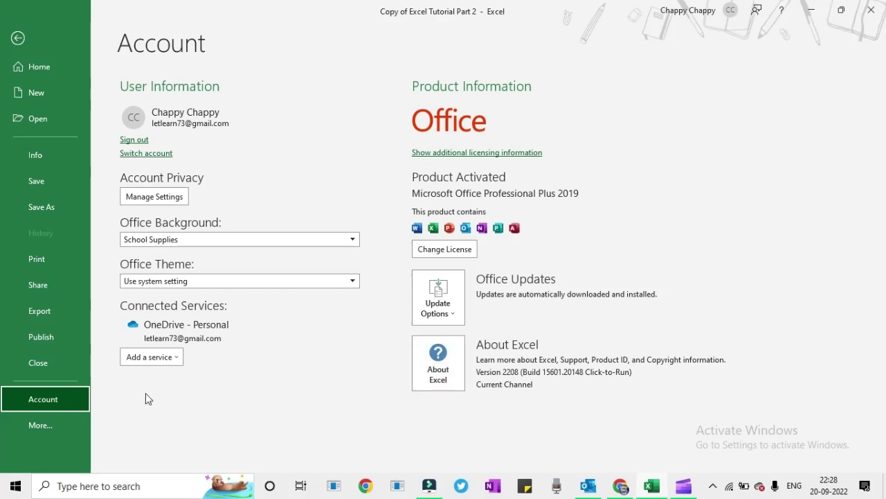
{"action": "left_click", "coordinate": [42, 425]}
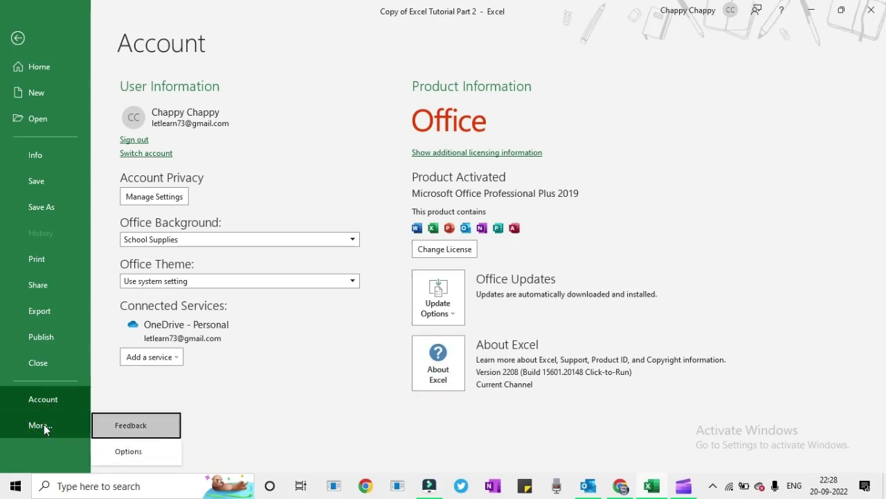
{"action": "left_click", "coordinate": [139, 457]}
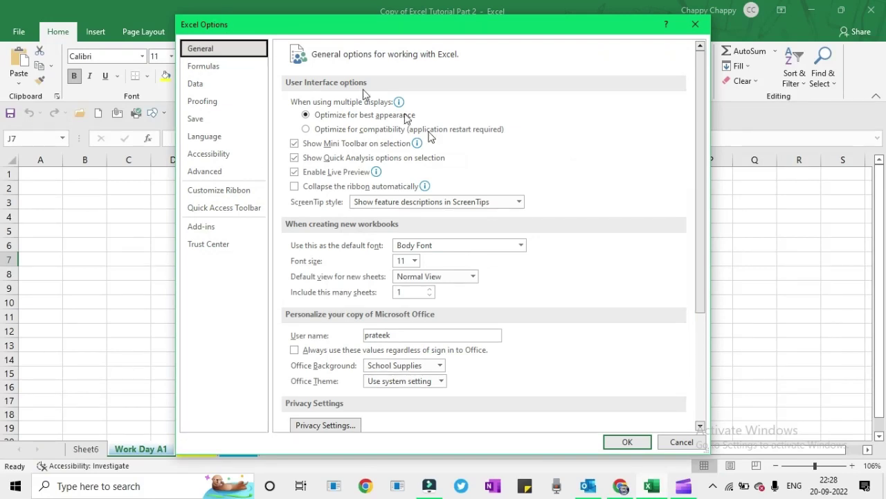
{"action": "left_click", "coordinate": [713, 485]}
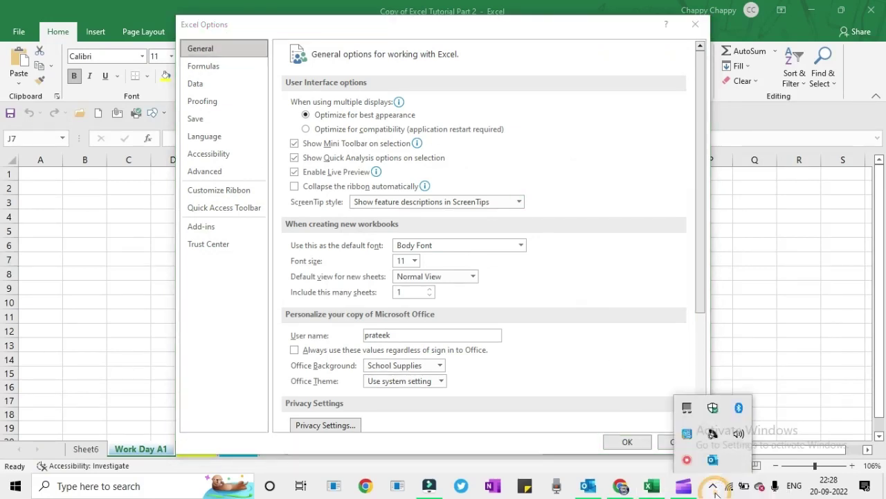
{"action": "right_click", "coordinate": [689, 463]}
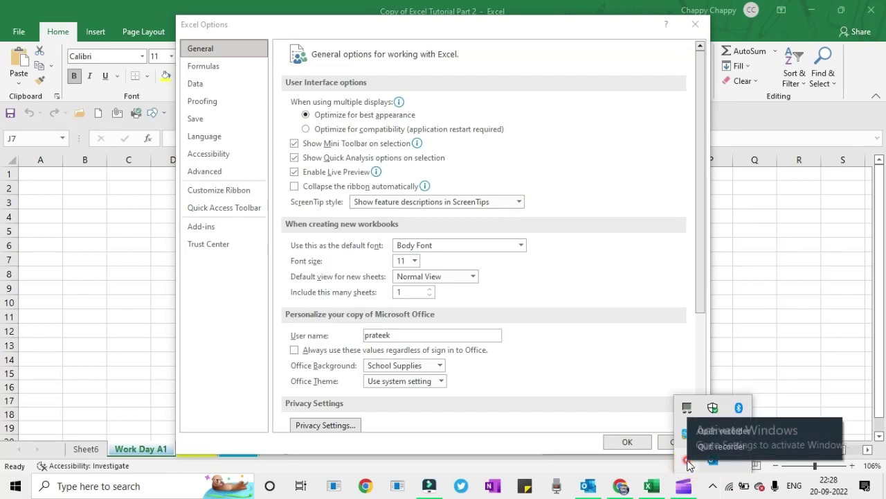
{"action": "left_click", "coordinate": [689, 465]}
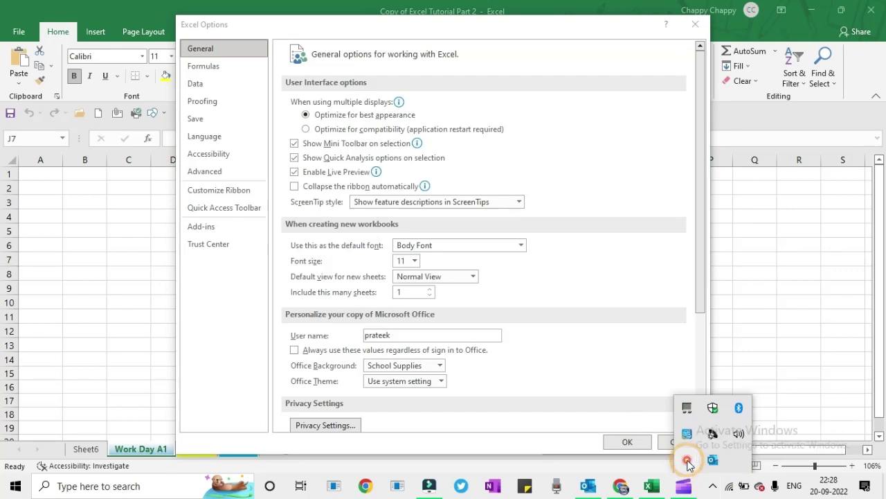
{"action": "right_click", "coordinate": [689, 465]}
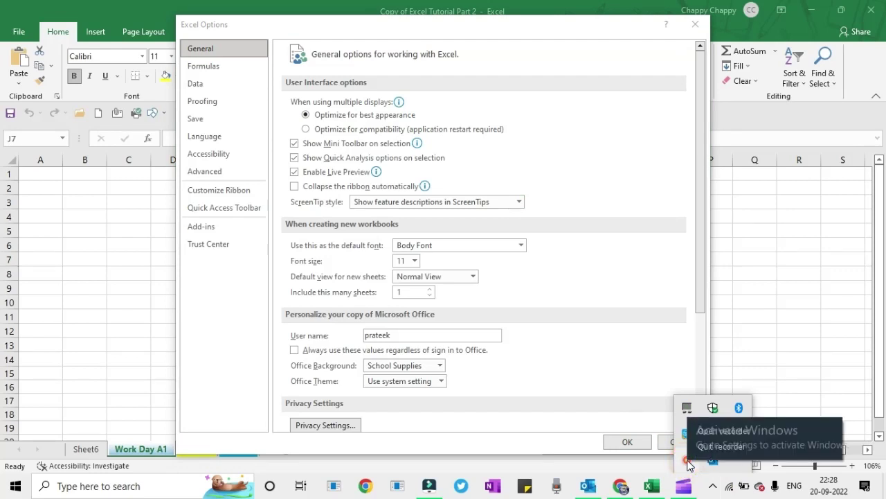
{"action": "left_click", "coordinate": [714, 430]}
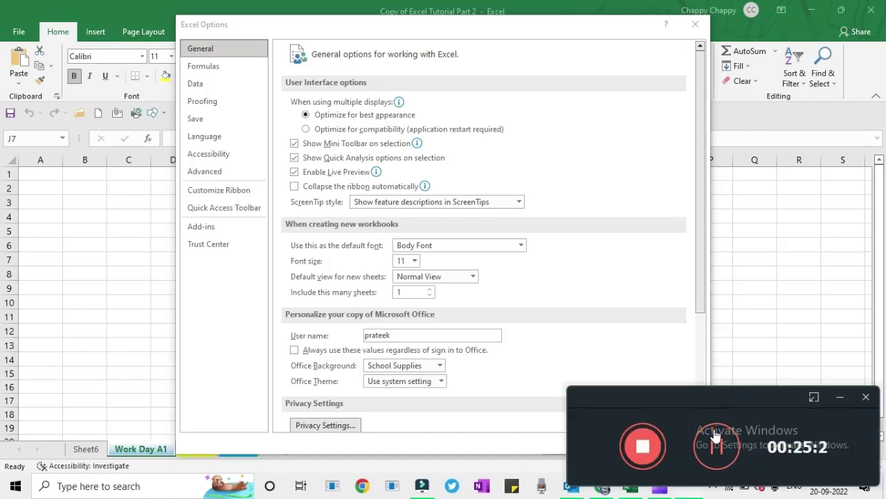
{"action": "left_click", "coordinate": [836, 395]}
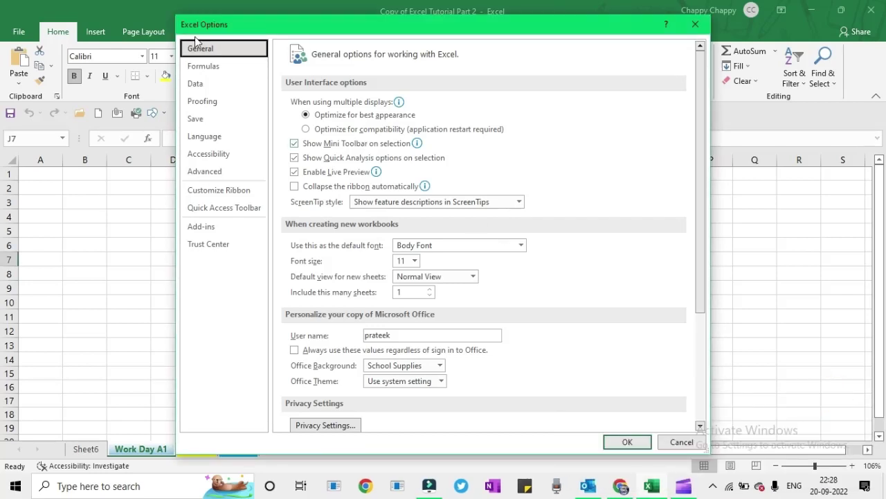
Look through the Excel Options categories from Formulas to Quick Access Toolbar
{"action": "left_click", "coordinate": [217, 65]}
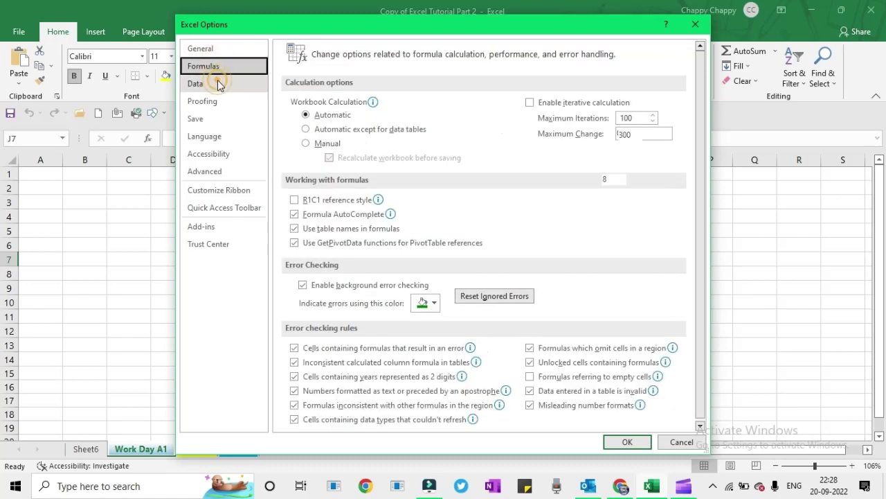
{"action": "left_click", "coordinate": [217, 82]}
{"action": "left_click", "coordinate": [219, 102]}
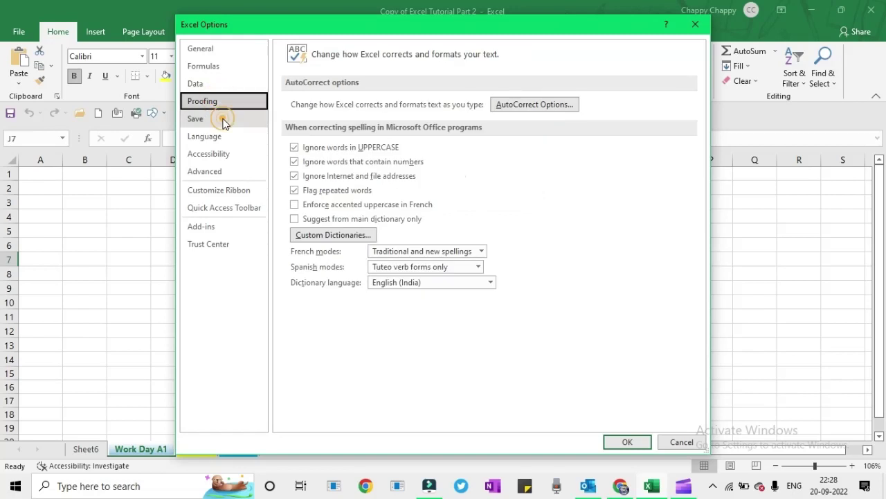
{"action": "left_click", "coordinate": [224, 118]}
{"action": "left_click", "coordinate": [228, 141]}
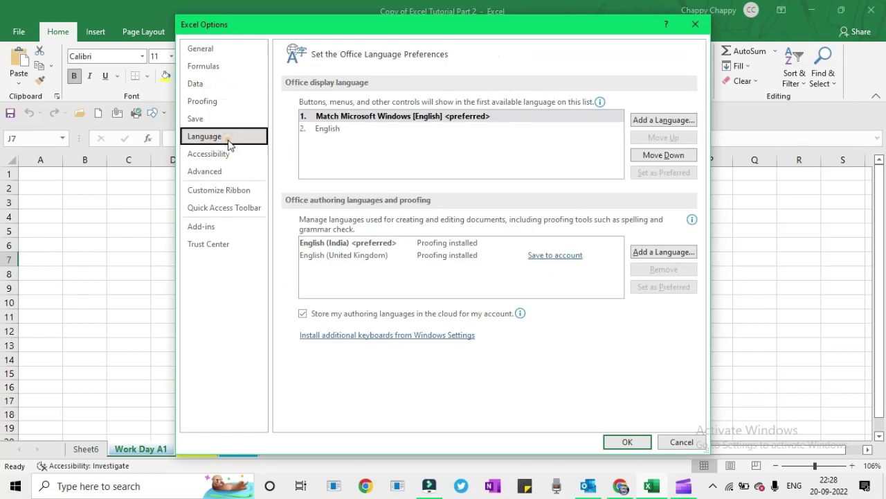
{"action": "left_click", "coordinate": [229, 155]}
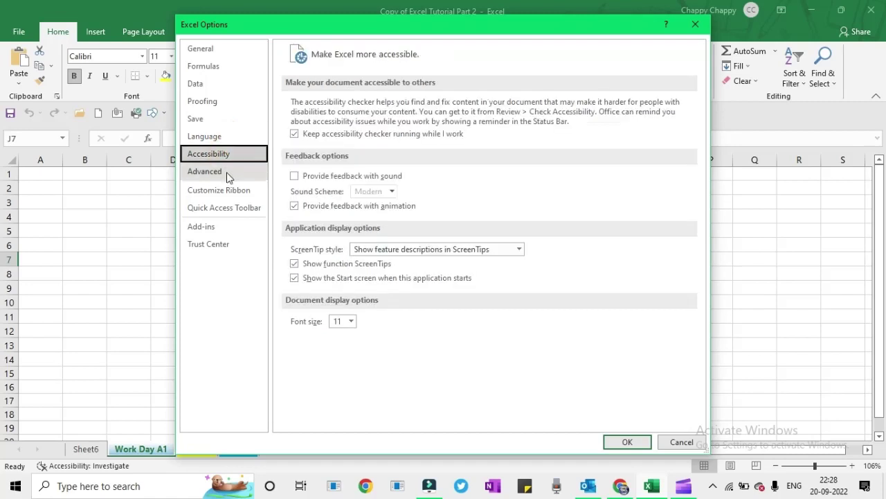
{"action": "left_click", "coordinate": [227, 173]}
{"action": "left_click", "coordinate": [228, 193]}
{"action": "left_click", "coordinate": [230, 213]}
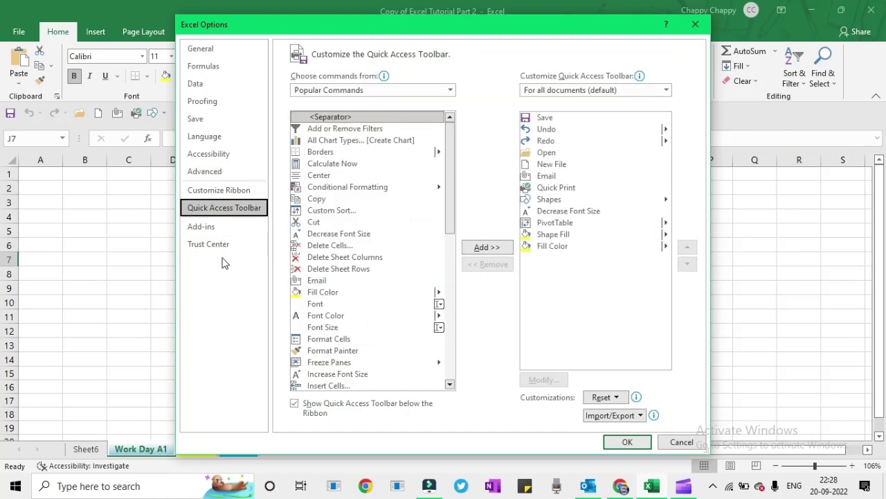
In the general options, set the default font for new workbooks to Calibri with font size 11
{"action": "left_click", "coordinate": [206, 53]}
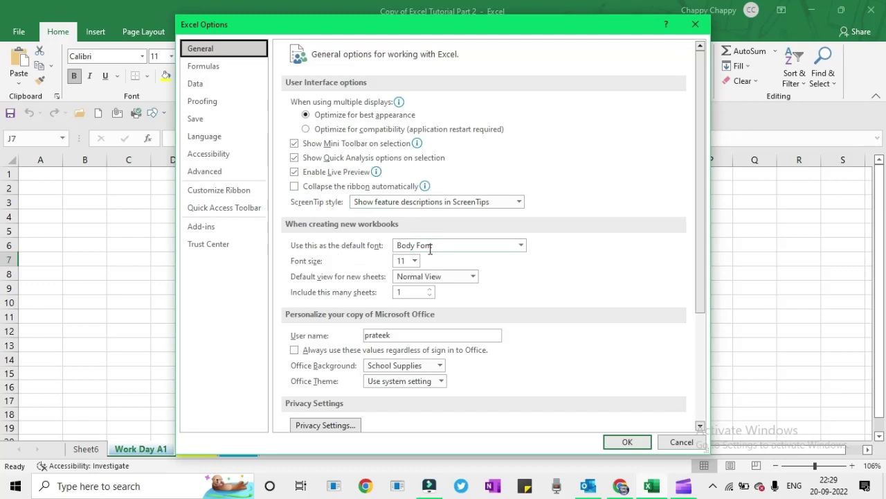
{"action": "left_click", "coordinate": [522, 247]}
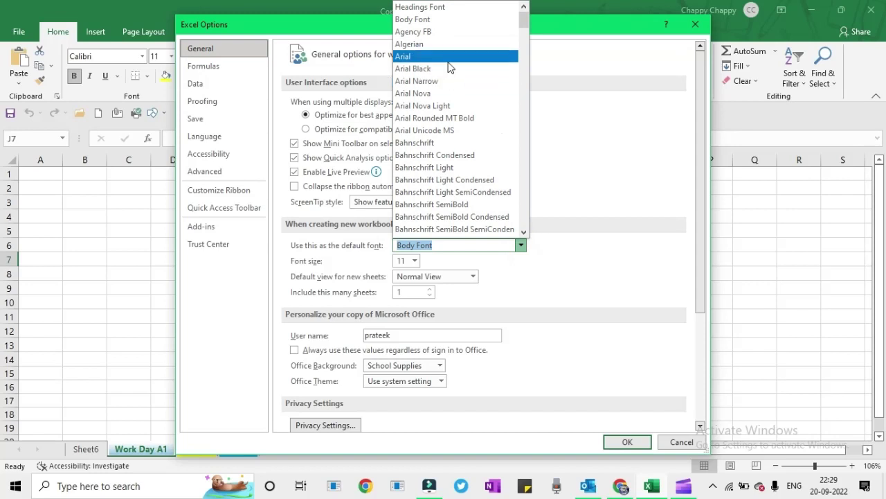
{"action": "left_click", "coordinate": [528, 128]}
{"action": "left_click", "coordinate": [528, 128]}
{"action": "left_click", "coordinate": [528, 128]}
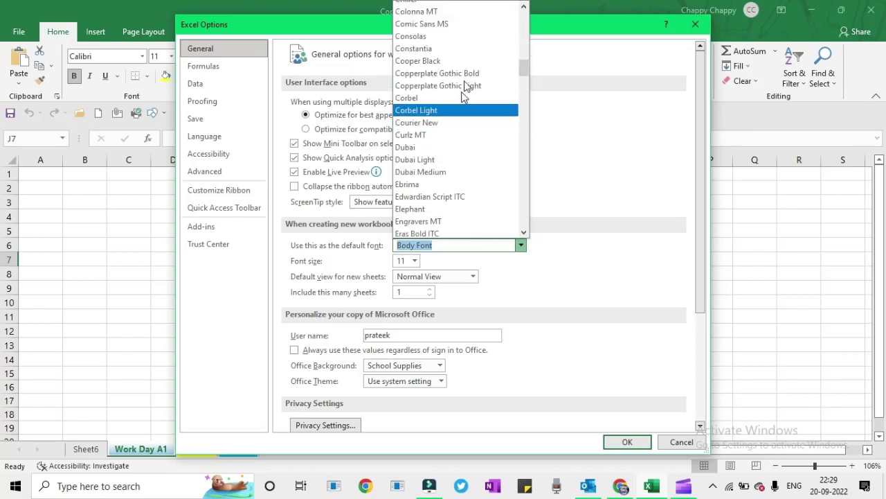
{"action": "left_click", "coordinate": [523, 45]}
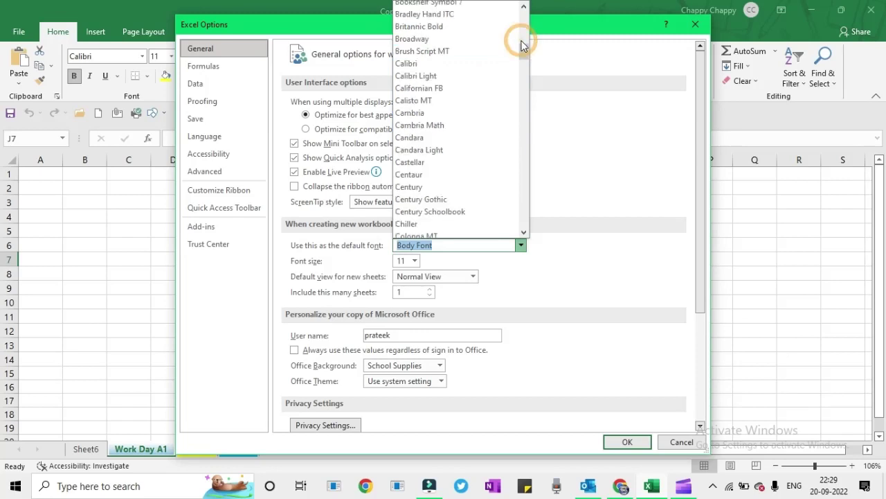
{"action": "left_click", "coordinate": [443, 64]}
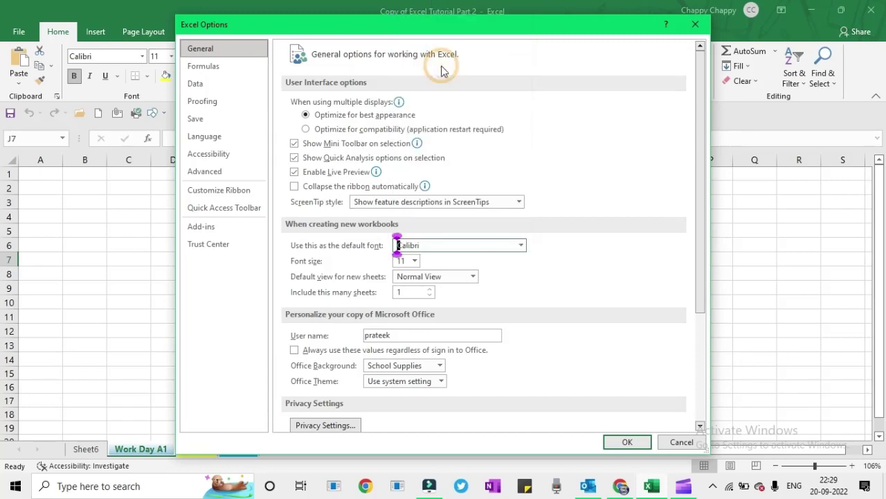
{"action": "left_click", "coordinate": [413, 262]}
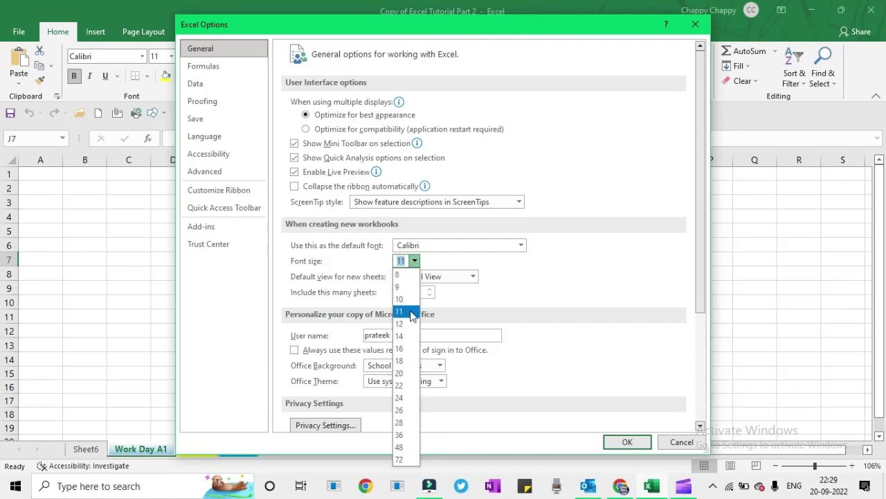
{"action": "left_click", "coordinate": [411, 313]}
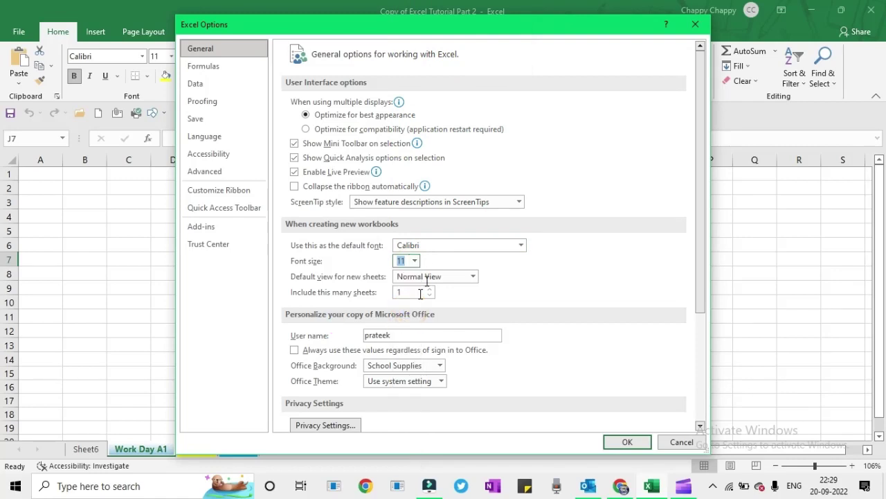
Keep Normal View as the default for new sheets and set new workbooks to include 6 sheets
{"action": "left_click", "coordinate": [431, 276]}
{"action": "left_click", "coordinate": [417, 289]}
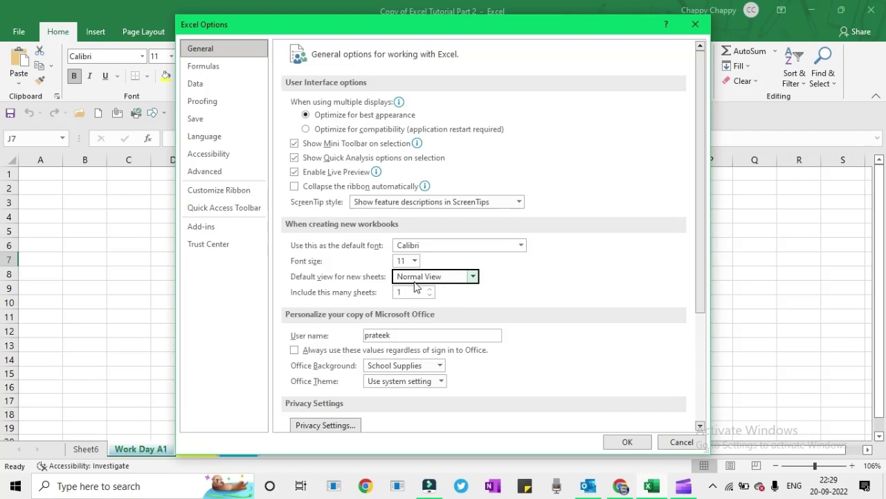
{"action": "left_click", "coordinate": [430, 289]}
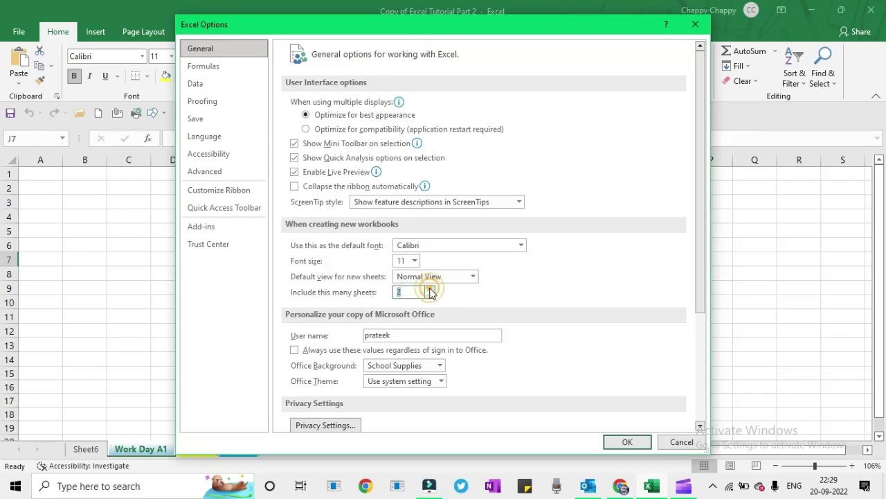
{"action": "left_click", "coordinate": [430, 289]}
{"action": "left_click", "coordinate": [430, 290]}
{"action": "left_click", "coordinate": [430, 290]}
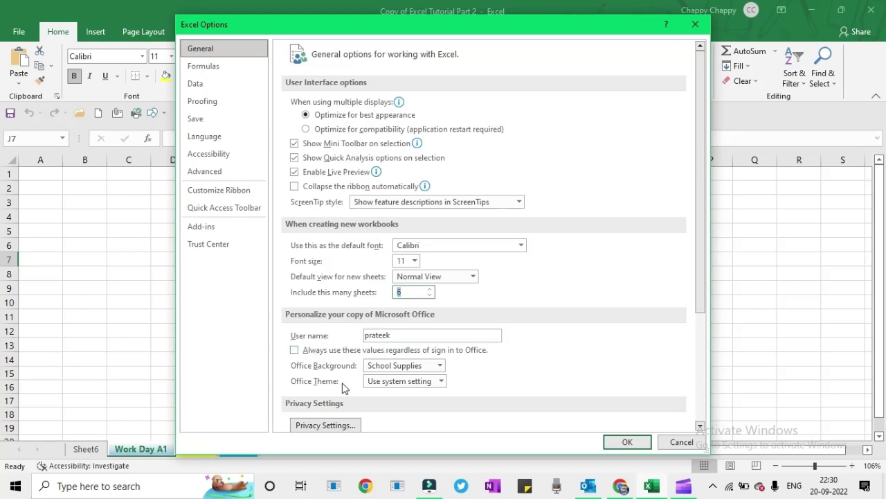
Set the Office Background to Calligraphy in the general options
{"action": "left_click", "coordinate": [440, 365]}
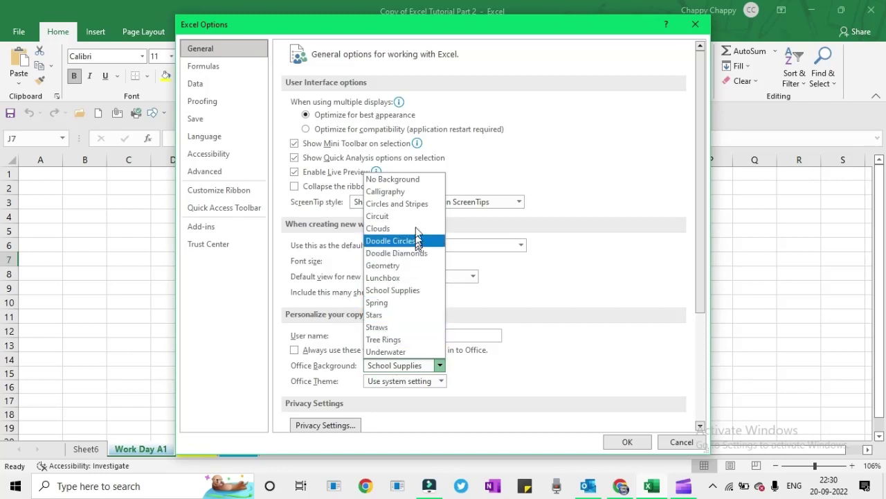
{"action": "left_click", "coordinate": [418, 192]}
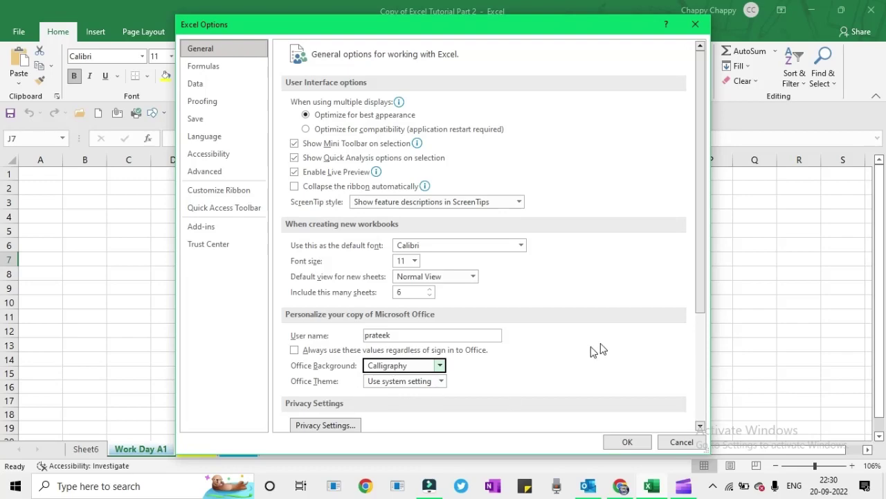
{"action": "left_click_drag", "start_coordinate": [698, 297], "coordinate": [669, 169]}
In the formula options, choose Automatic as the Workbook Calculation mode
{"action": "left_click", "coordinate": [226, 66]}
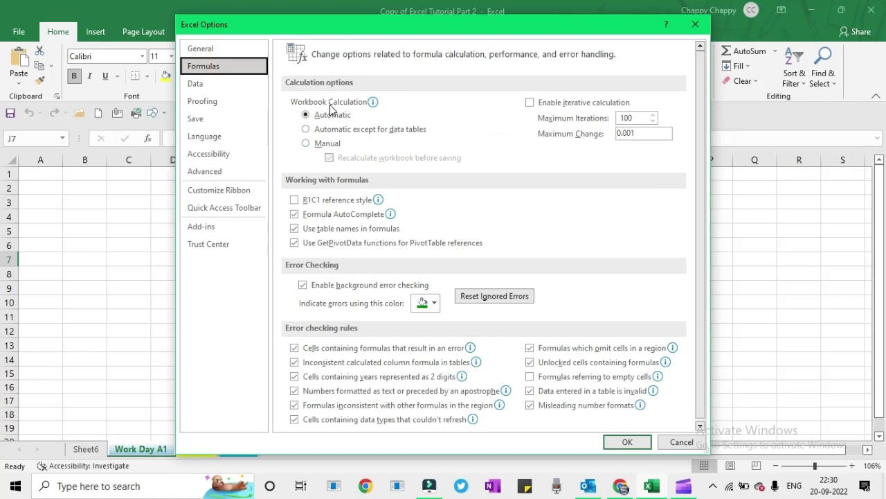
{"action": "mouse_move", "coordinate": [351, 114]}
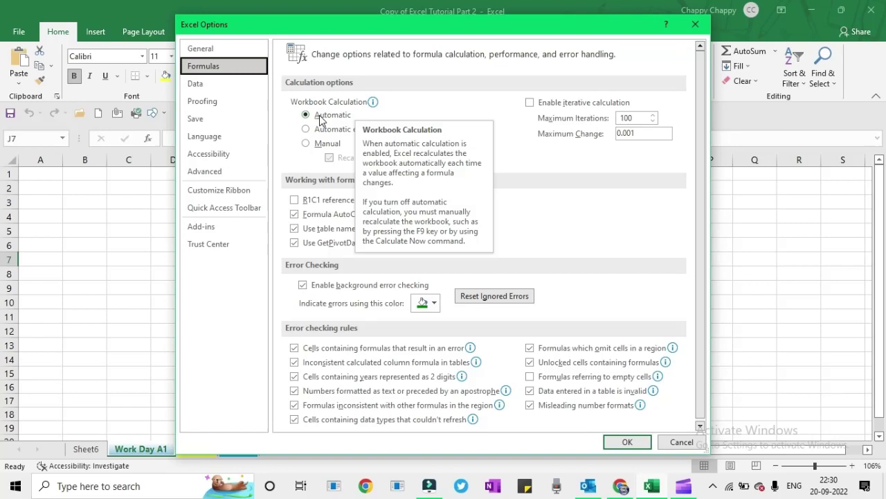
{"action": "left_click", "coordinate": [345, 116]}
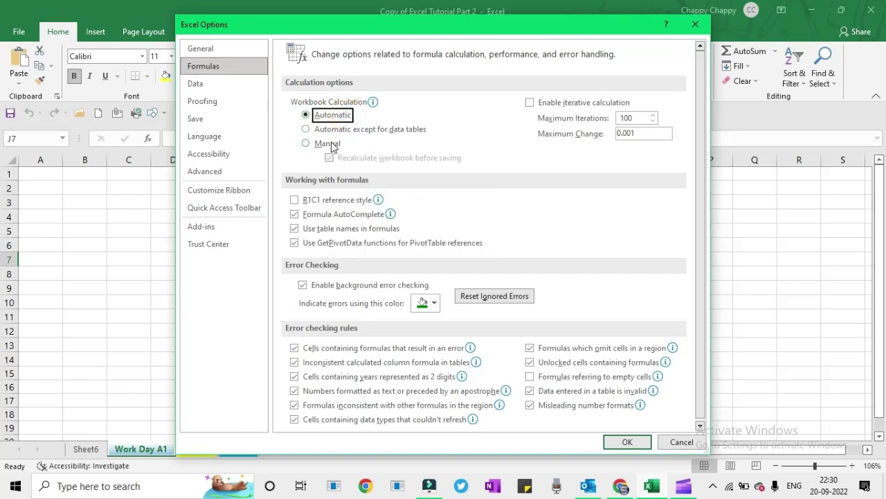
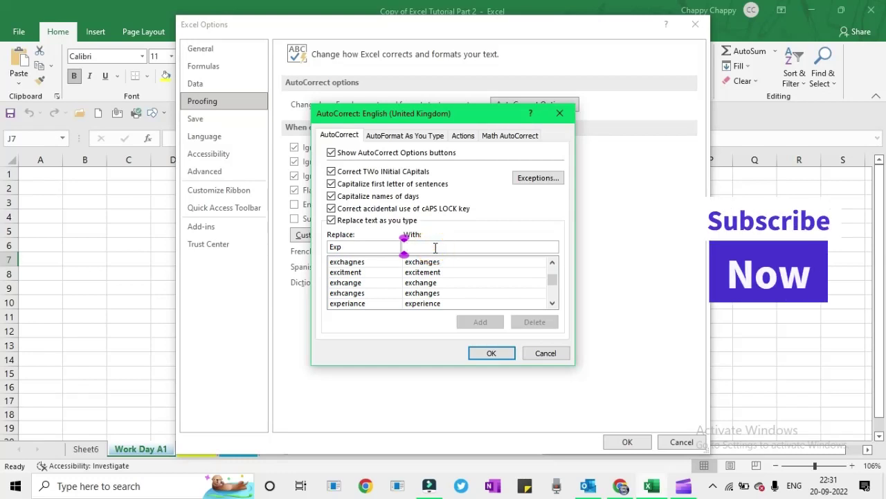
Add an AutoCorrect entry replacing Exp with Expenditure, and apply the Excel Options
{"action": "type", "text": "E"}
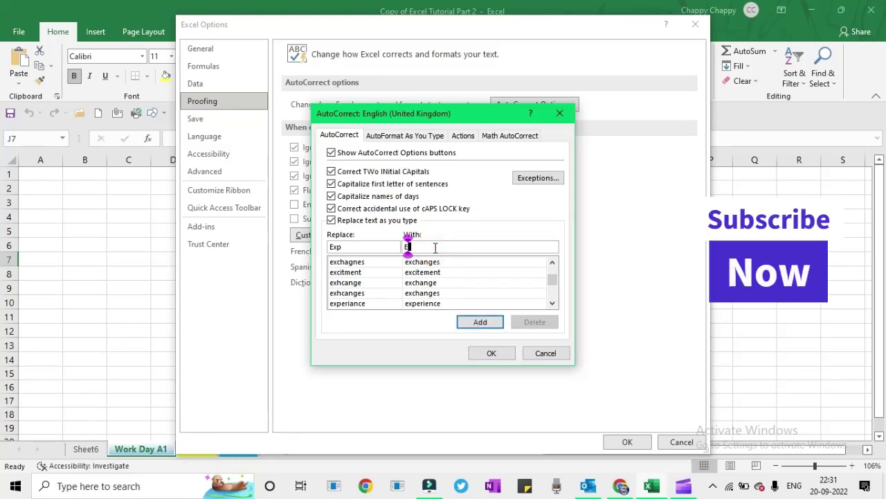
{"action": "type", "text": "xpenditure"}
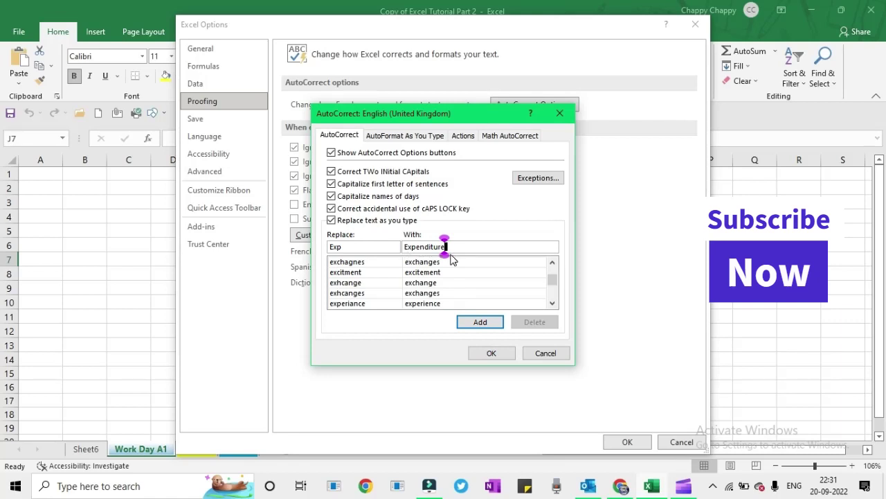
{"action": "left_click", "coordinate": [485, 325]}
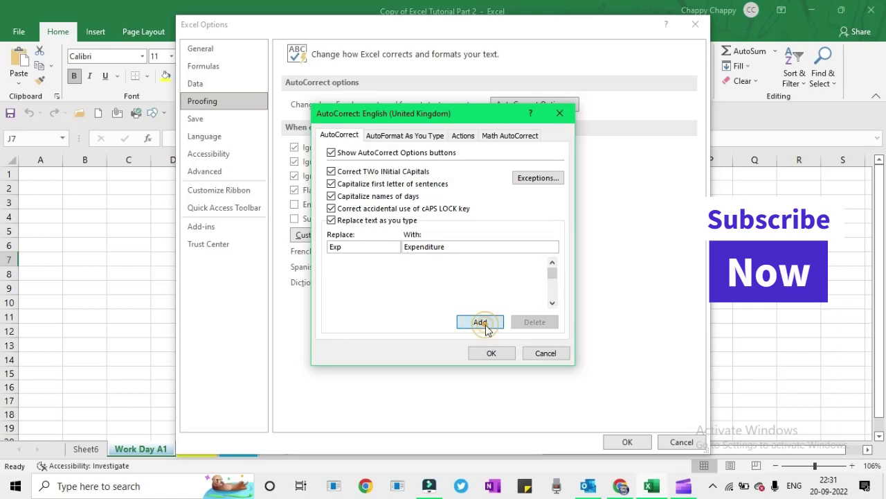
{"action": "left_click", "coordinate": [491, 354]}
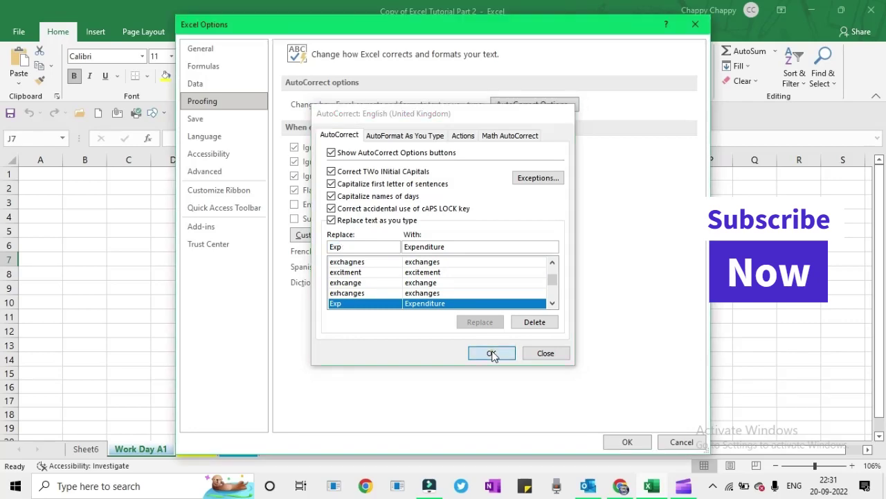
{"action": "left_click", "coordinate": [625, 441]}
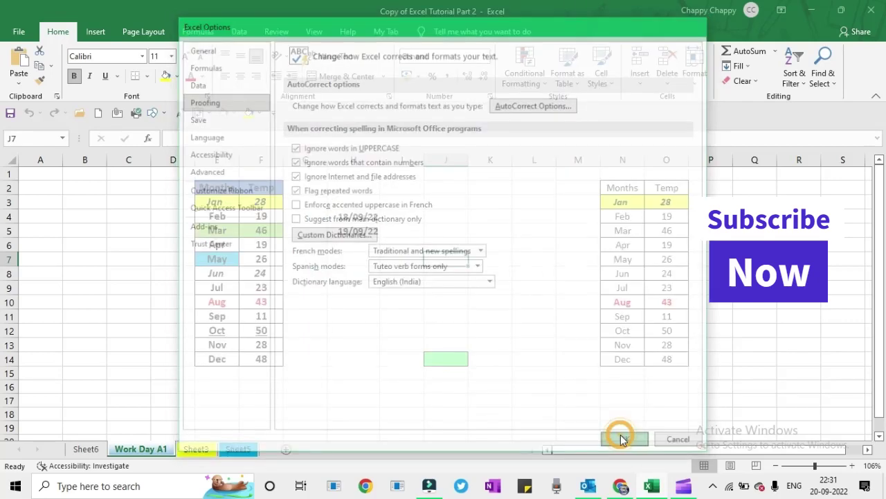
Enter My Exp in cell B18 of the Work Day A1 sheet to test the Exp AutoCorrect entry
{"action": "left_click", "coordinate": [391, 290]}
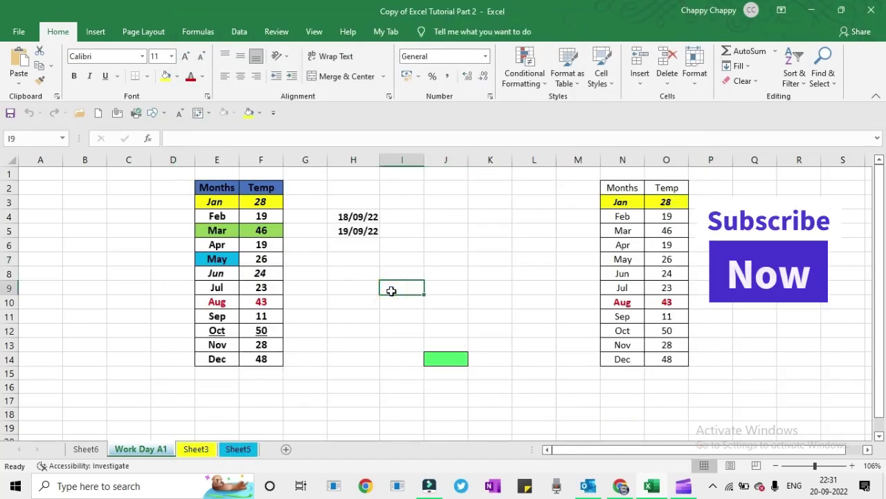
{"action": "key", "text": "Left"}
{"action": "key", "text": "Left"}
{"action": "key", "text": "Right"}
{"action": "key", "text": "Right"}
{"action": "key", "text": "Down"}
{"action": "key", "text": "Down"}
{"action": "key", "text": "Down"}
{"action": "key", "text": "Down"}
{"action": "key", "text": "Down"}
{"action": "key", "text": "Down"}
{"action": "key", "text": "Down"}
{"action": "key", "text": "Down"}
{"action": "key", "text": "Down"}
{"action": "key", "text": "Down"}
{"action": "key", "text": "Down"}
{"action": "key", "text": "Down"}
{"action": "key", "text": "Down"}
{"action": "key", "text": "Down"}
{"action": "key", "text": "Down"}
{"action": "key", "text": "Down"}
{"action": "key", "text": "Down"}
{"action": "key", "text": "Down"}
{"action": "key", "text": "Down"}
{"action": "key", "text": "Down"}
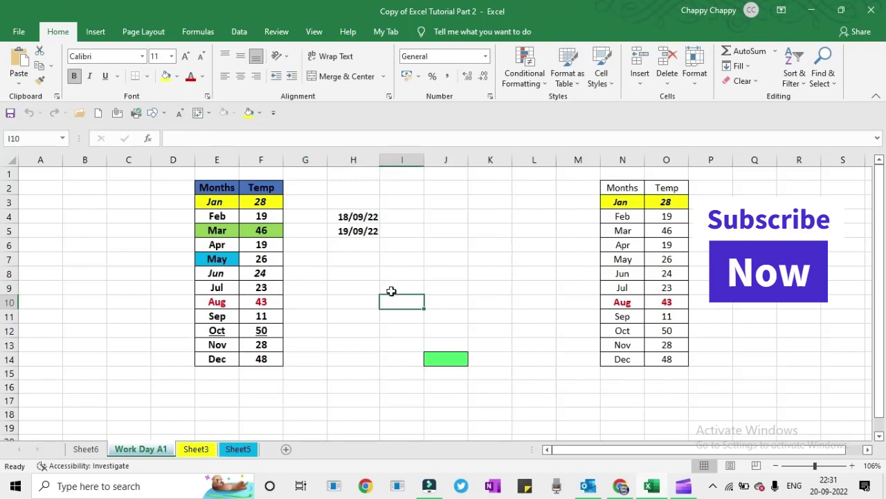
{"action": "key", "text": "Left"}
{"action": "key", "text": "Up"}
{"action": "key", "text": "Up"}
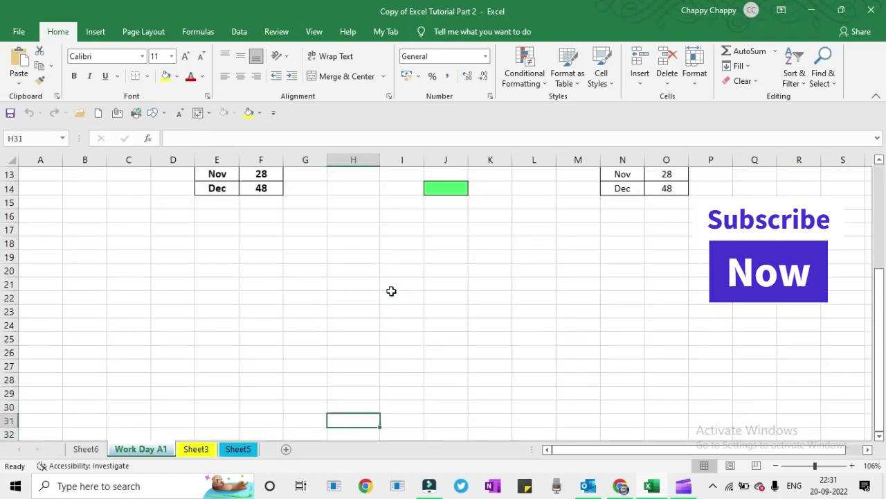
{"action": "key", "text": "Left"}
{"action": "key", "text": "Left"}
{"action": "key", "text": "Left"}
{"action": "key", "text": "Left"}
{"action": "key", "text": "Left"}
{"action": "key", "text": "Left"}
{"action": "key", "text": "Up"}
{"action": "key", "text": "Up"}
{"action": "key", "text": "Up"}
{"action": "key", "text": "Up"}
{"action": "key", "text": "Up"}
{"action": "key", "text": "Up"}
{"action": "key", "text": "Up"}
{"action": "key", "text": "Up"}
{"action": "key", "text": "Up"}
{"action": "key", "text": "Up"}
{"action": "key", "text": "Up"}
{"action": "key", "text": "Up"}
{"action": "key", "text": "Up"}
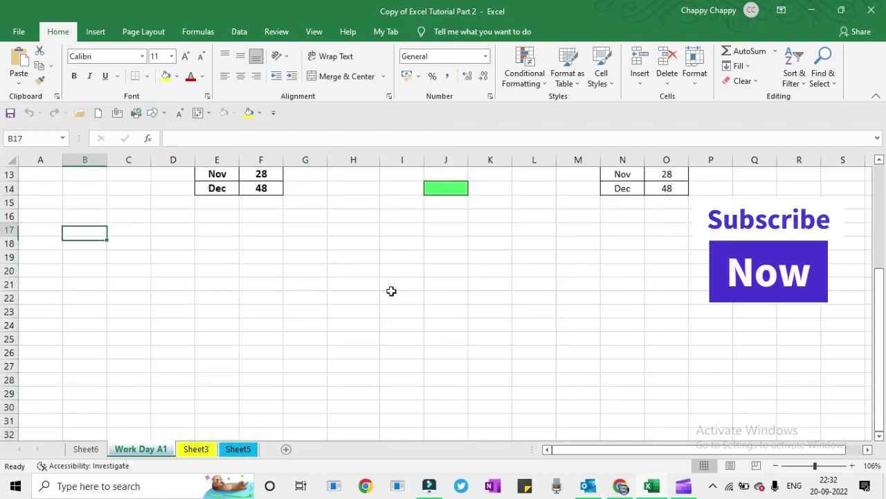
{"action": "key", "text": "Down"}
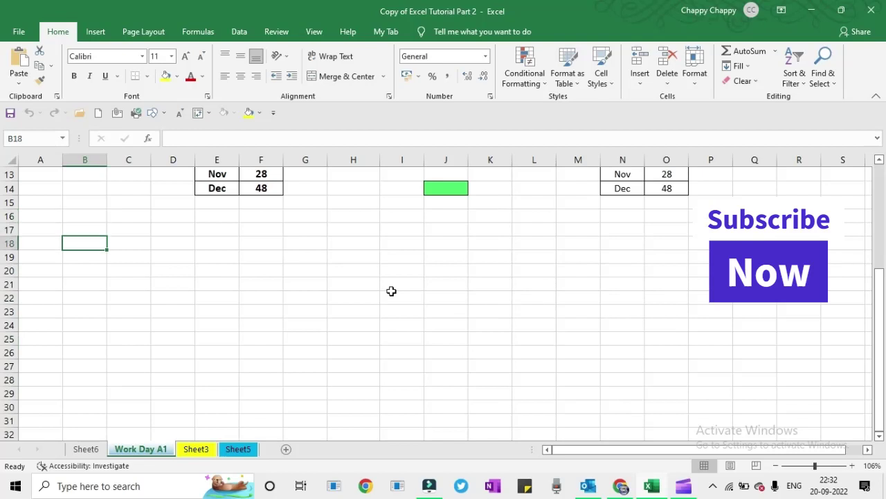
{"action": "type", "text": "My Exp"}
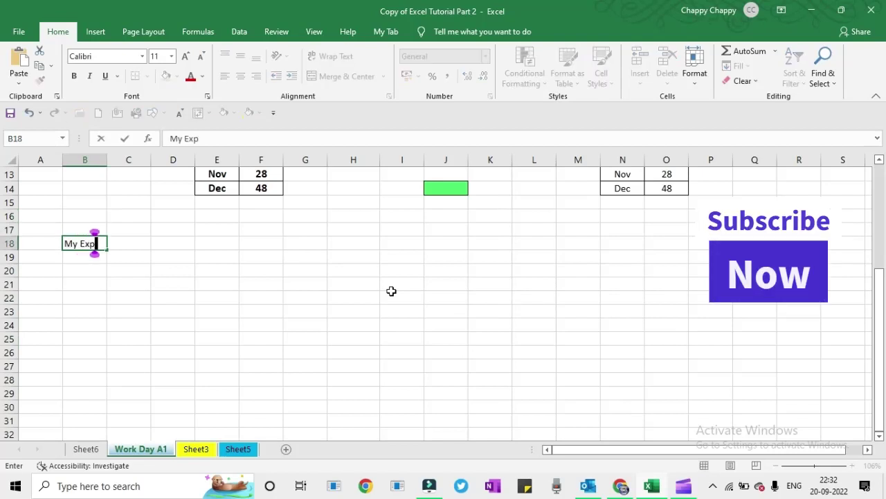
{"action": "type", "text": "enditure"}
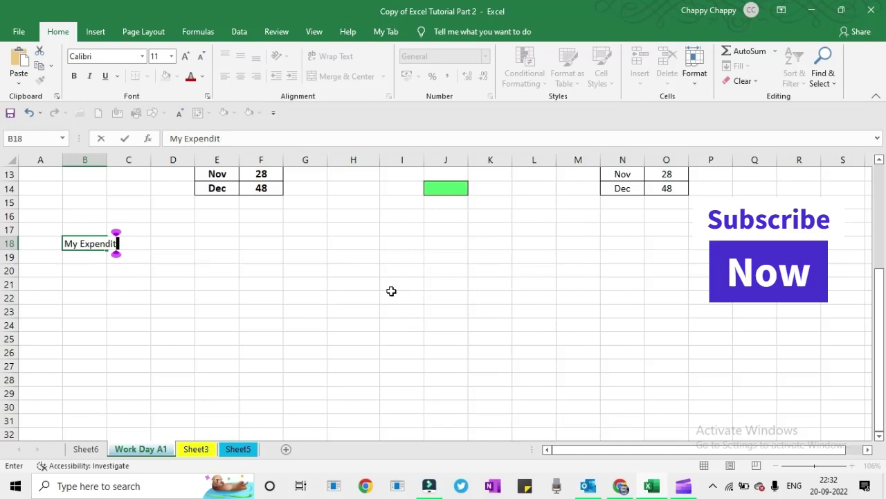
Erase the expanded word in cell B18 and enter Exp again after My to repeat the replacement
{"action": "key", "text": "BackSpace"}
{"action": "key", "text": "BackSpace"}
{"action": "key", "text": "BackSpace"}
{"action": "key", "text": "BackSpace"}
{"action": "key", "text": "BackSpace"}
{"action": "key", "text": "BackSpace"}
{"action": "key", "text": "BackSpace"}
{"action": "key", "text": "BackSpace"}
{"action": "type", "text": "nditure"}
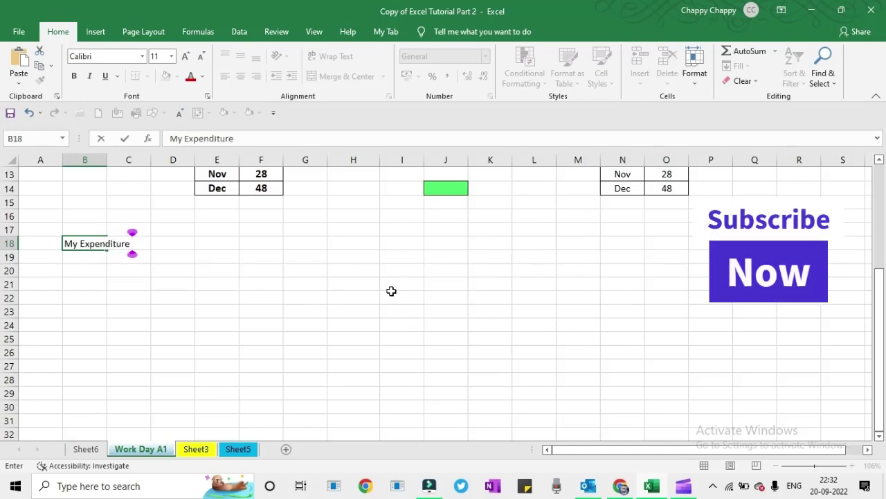
{"action": "key", "text": "BackSpace"}
{"action": "key", "text": "BackSpace"}
{"action": "key", "text": "BackSpace"}
{"action": "key", "text": "BackSpace"}
{"action": "key", "text": "BackSpace"}
{"action": "key", "text": "BackSpace"}
{"action": "key", "text": "BackSpace"}
{"action": "key", "text": "BackSpace"}
{"action": "key", "text": "BackSpace"}
{"action": "key", "text": "BackSpace"}
{"action": "key", "text": "BackSpace"}
{"action": "key", "text": "BackSpace"}
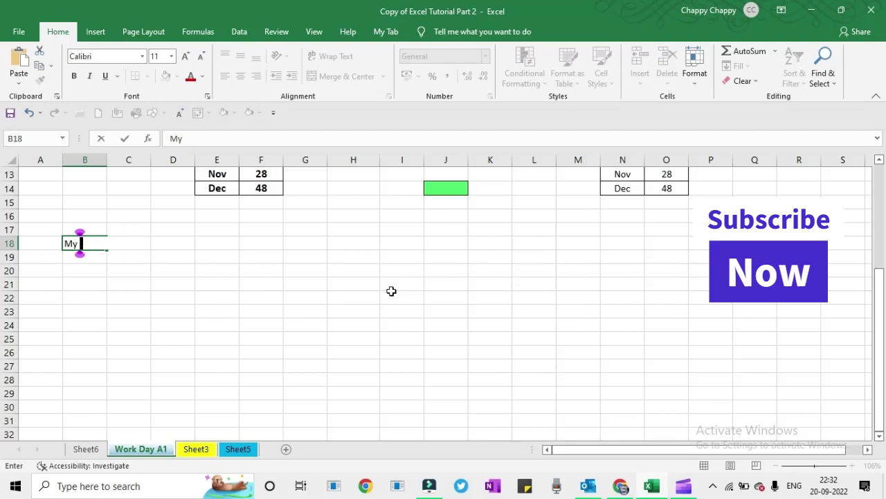
{"action": "type", "text": "Exp"}
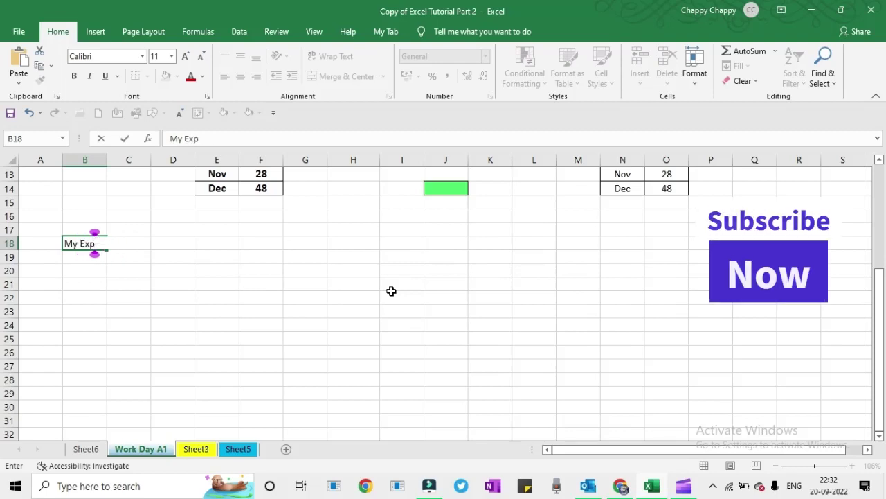
{"action": "type", "text": "enditure"}
{"action": "key", "text": "Tab"}
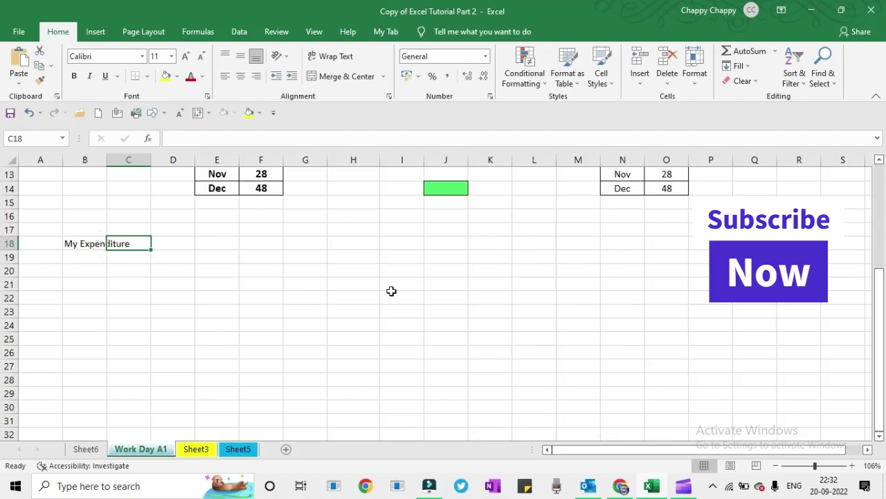
Clear cell B18, run the My Exp AutoCorrect test there once more and delete the test text
{"action": "key", "text": "Left"}
{"action": "key", "text": "Delete"}
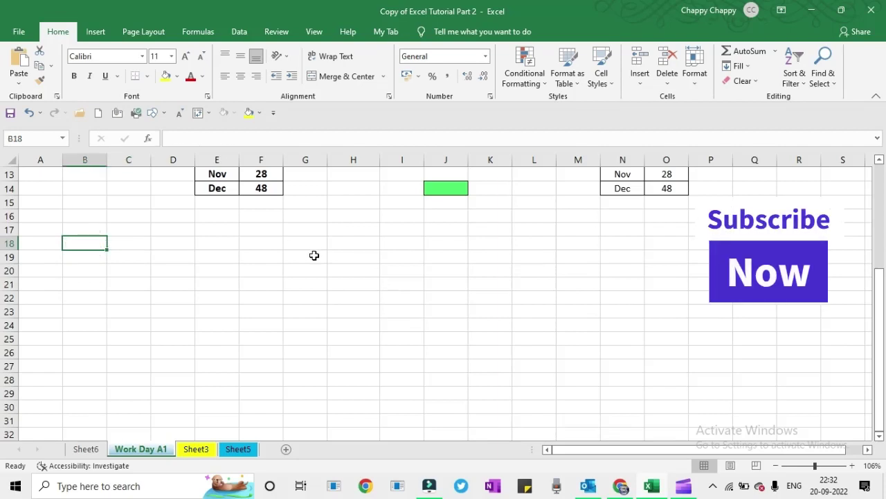
{"action": "type", "text": "My "}
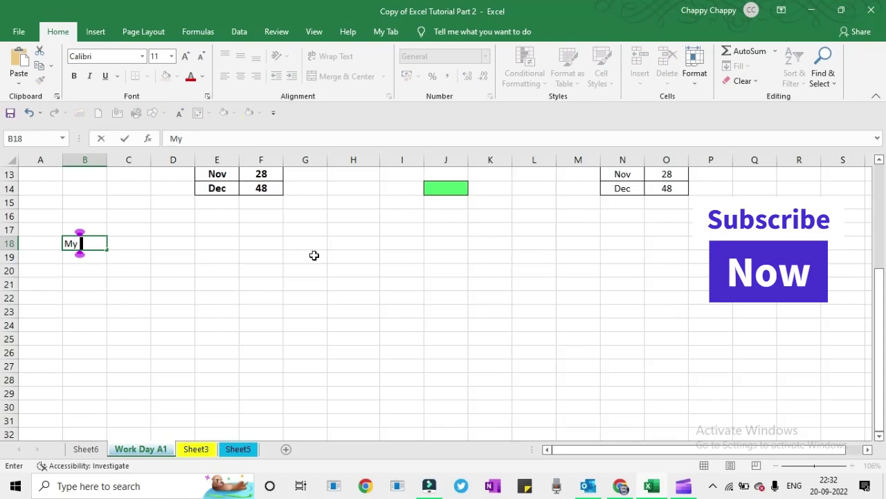
{"action": "type", "text": "Exp"}
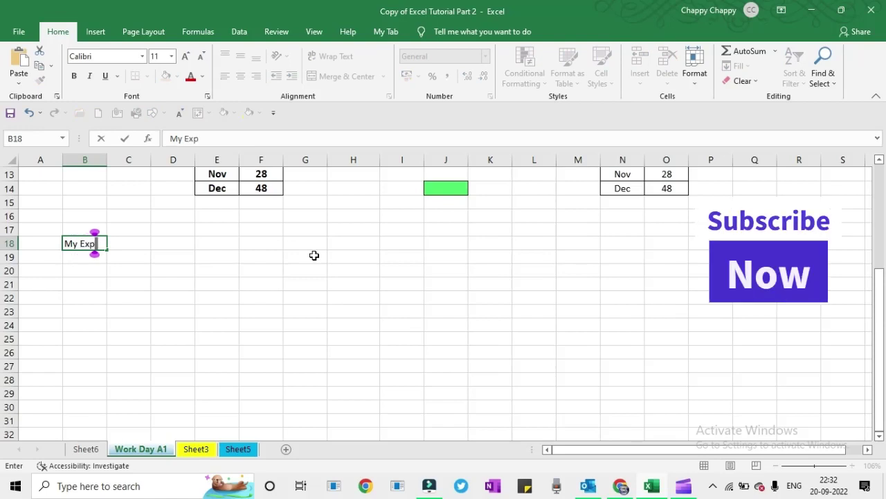
{"action": "type", "text": "en"}
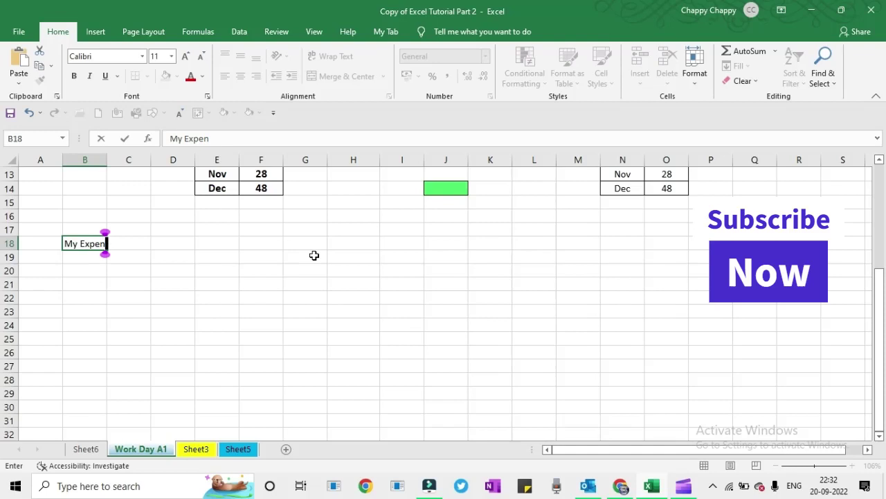
{"action": "key", "text": "BackSpace"}
{"action": "key", "text": "BackSpace"}
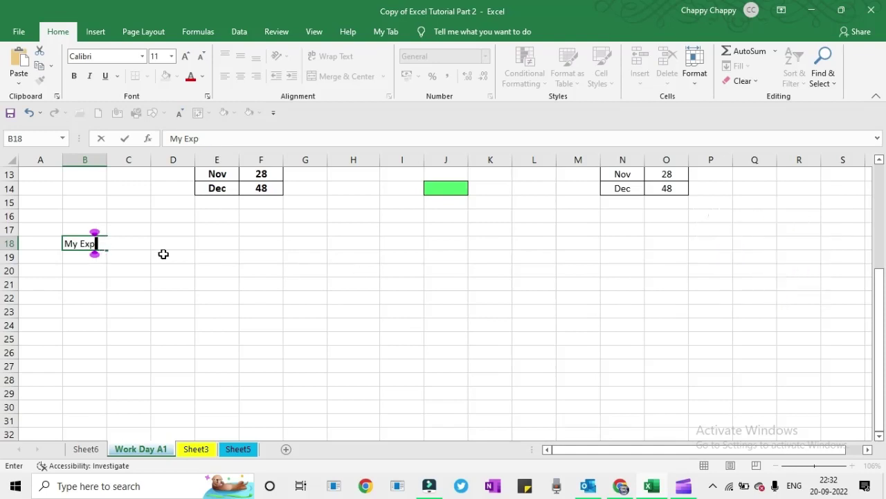
{"action": "type", "text": "enditure"}
{"action": "key", "text": "Tab"}
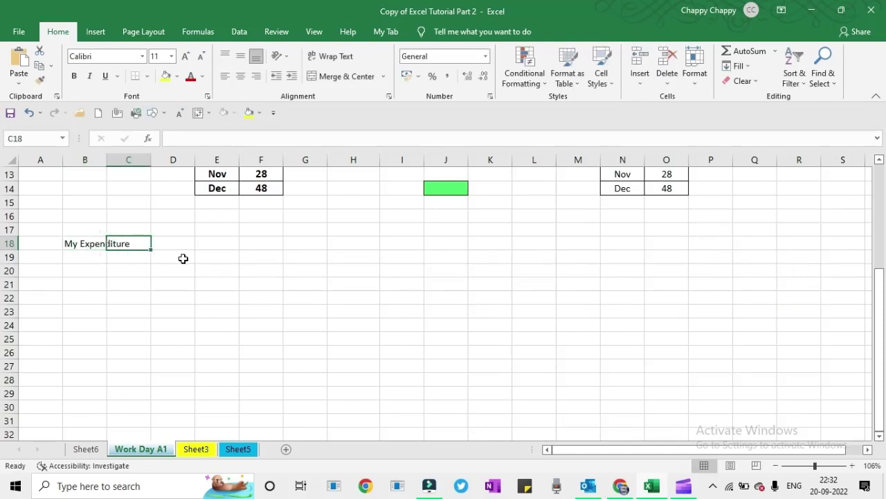
{"action": "left_click", "coordinate": [81, 242]}
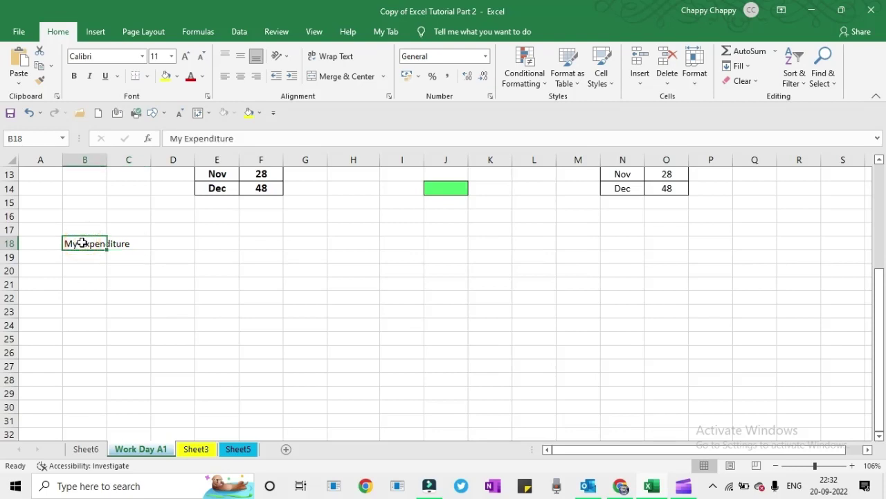
{"action": "key", "text": "Delete"}
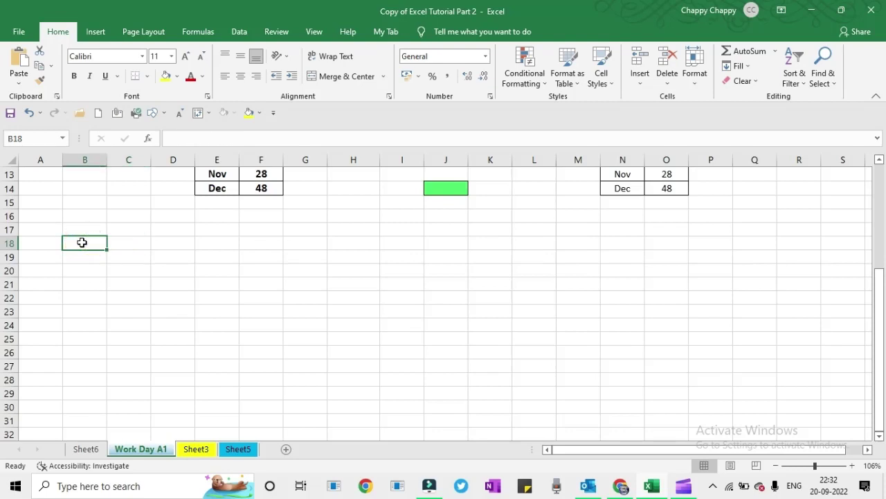
Open the AutoCorrect options from the proofing settings in Excel Options
{"action": "left_click", "coordinate": [19, 34]}
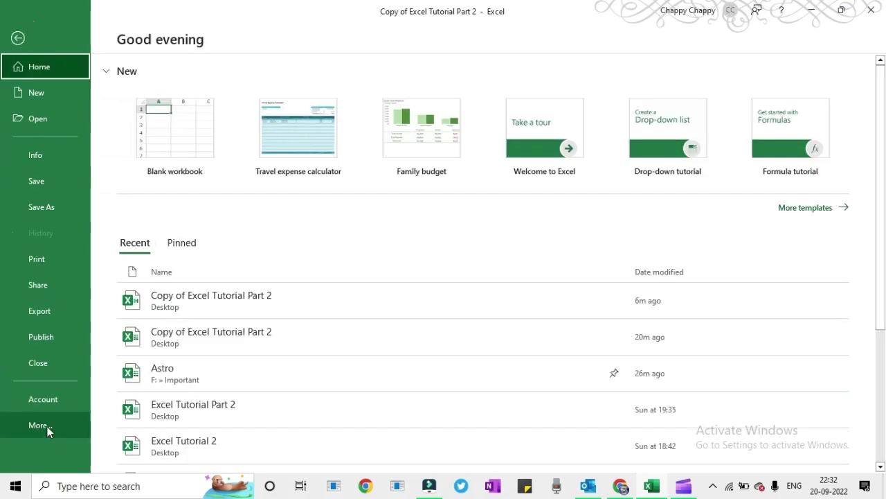
{"action": "left_click", "coordinate": [43, 425]}
{"action": "left_click", "coordinate": [131, 451]}
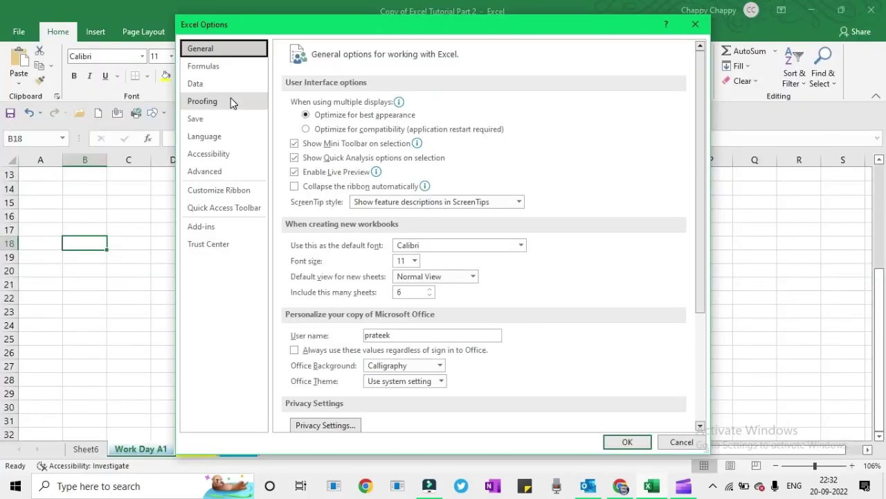
{"action": "left_click", "coordinate": [230, 101]}
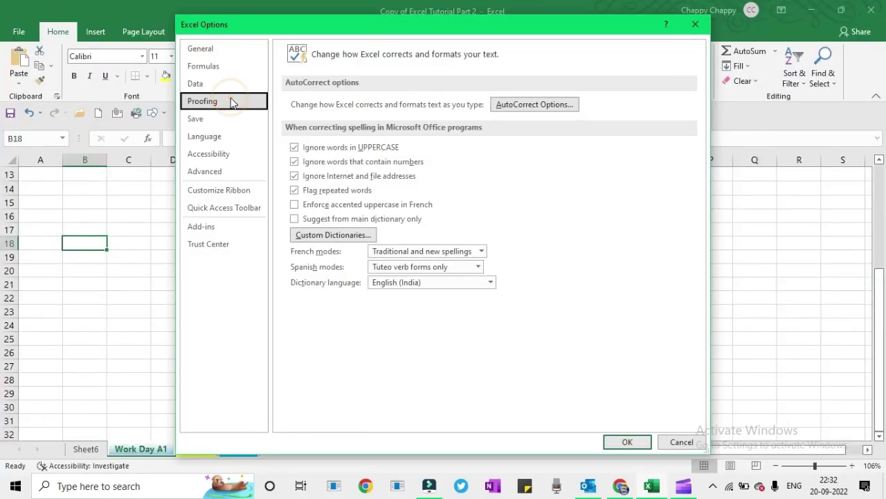
{"action": "left_click", "coordinate": [568, 104]}
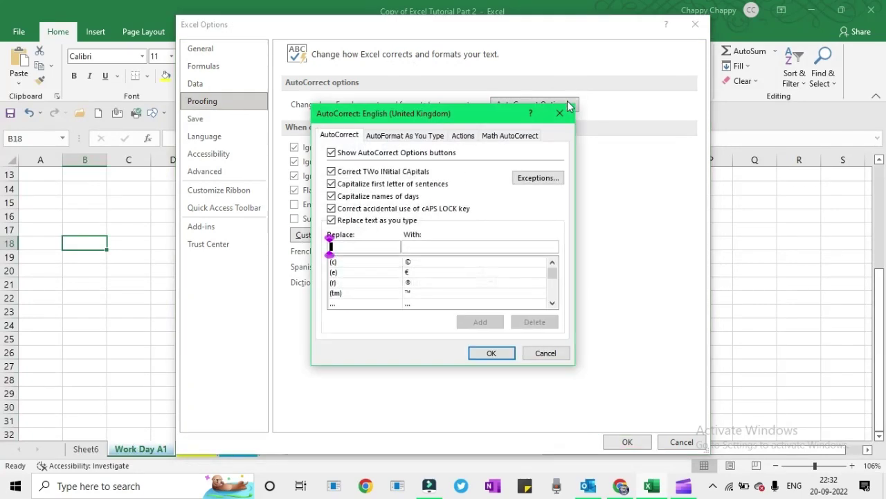
Add an AutoCorrect entry replacing Comp with "I have completed by daily task", and apply the Excel Options
{"action": "left_click", "coordinate": [347, 245]}
{"action": "type", "text": "Comp"}
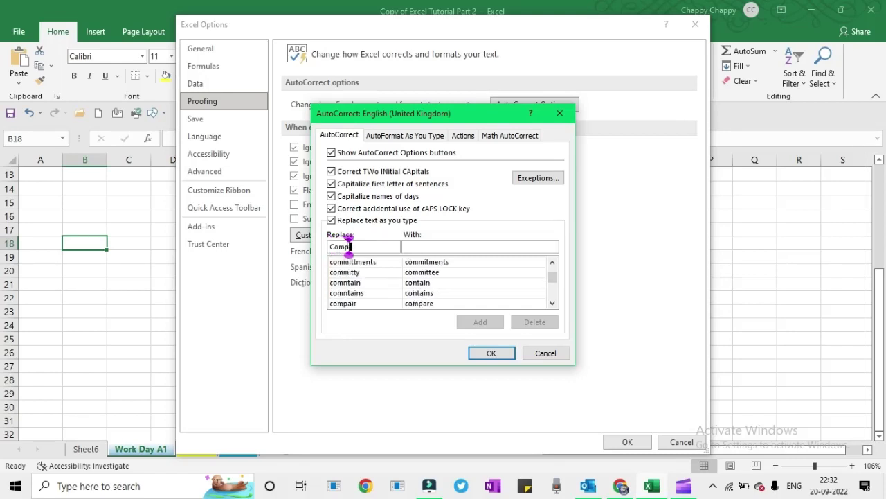
{"action": "left_click", "coordinate": [419, 249]}
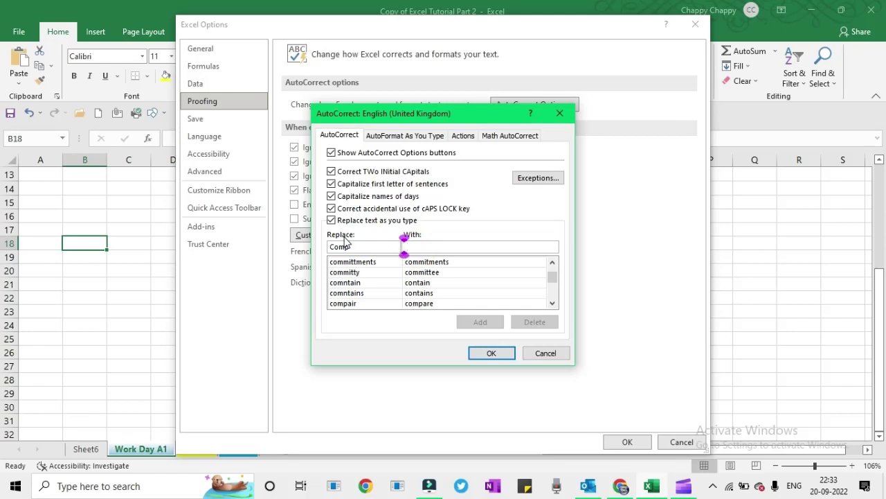
{"action": "left_click", "coordinate": [432, 247]}
{"action": "type", "text": "I hv"}
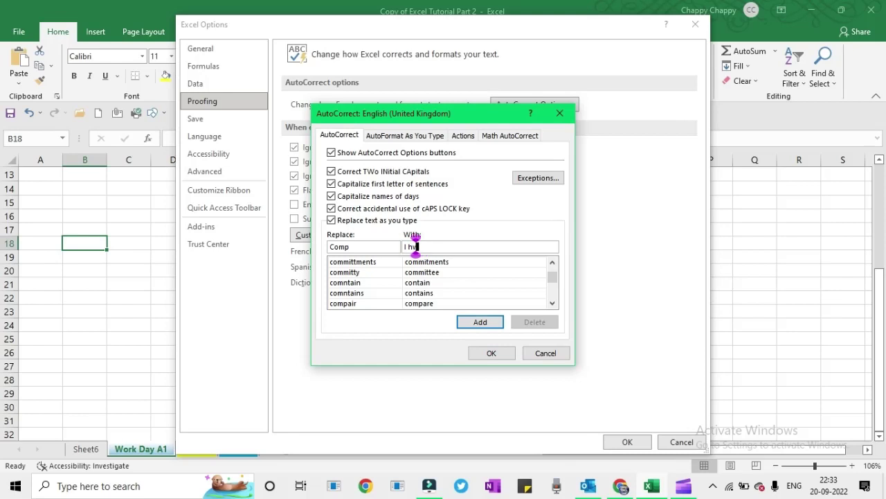
{"action": "key", "text": "BackSpace"}
{"action": "type", "text": "ave com"}
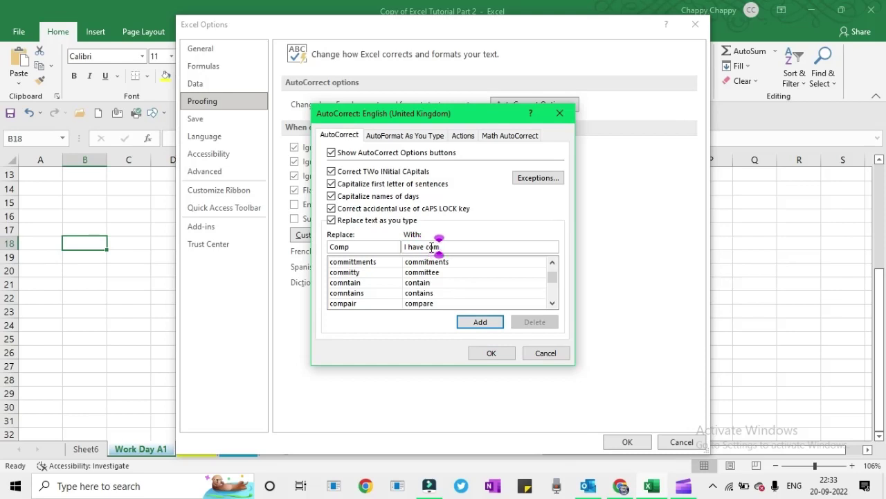
{"action": "type", "text": "pleted by"}
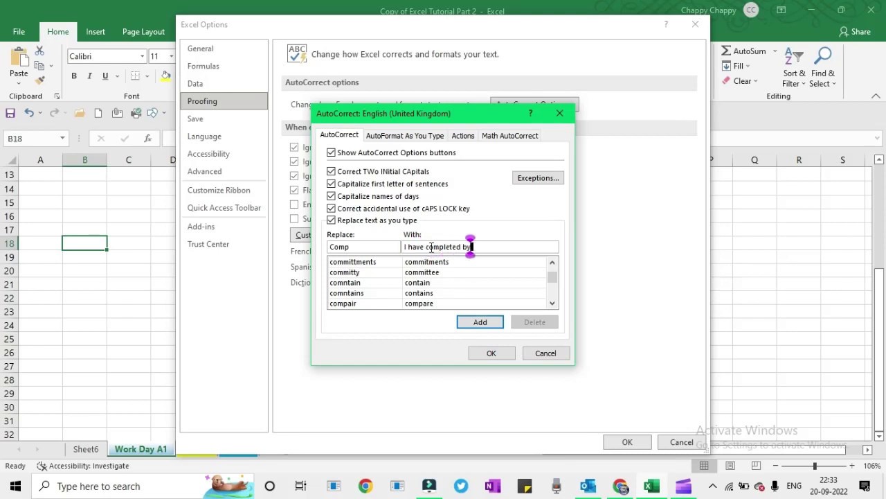
{"action": "type", "text": " daily "}
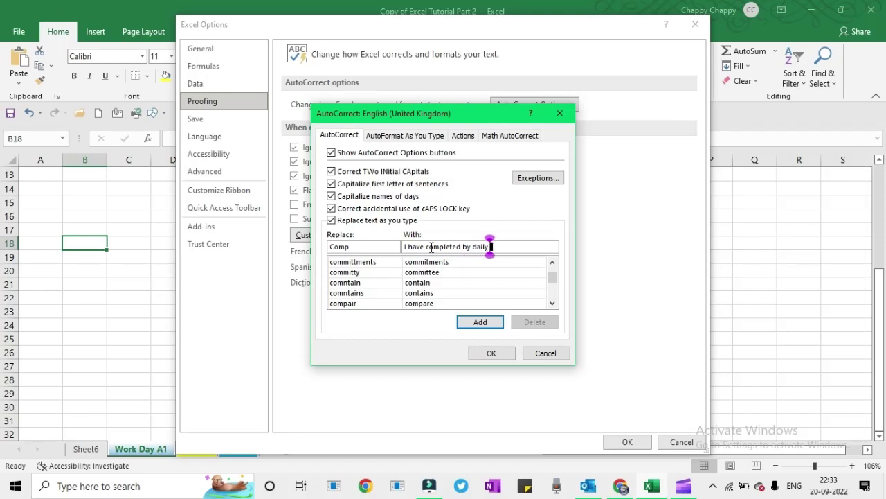
{"action": "type", "text": "task"}
{"action": "left_click", "coordinate": [491, 323]}
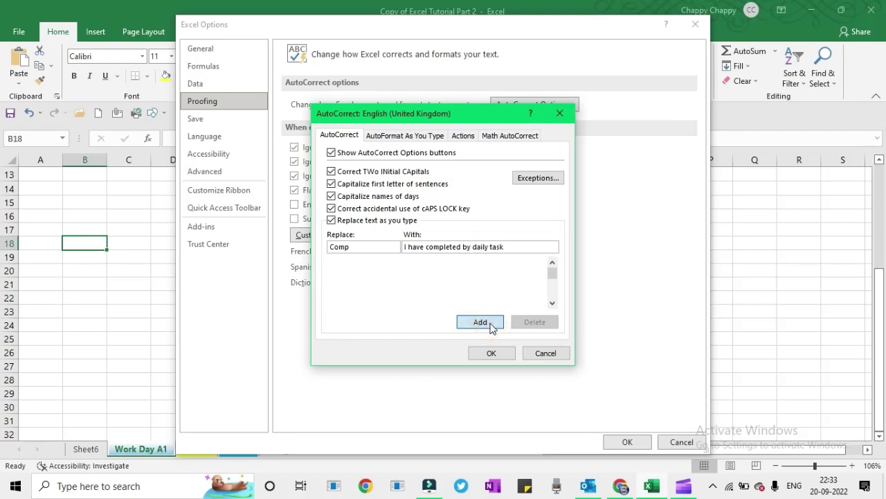
{"action": "left_click", "coordinate": [491, 353]}
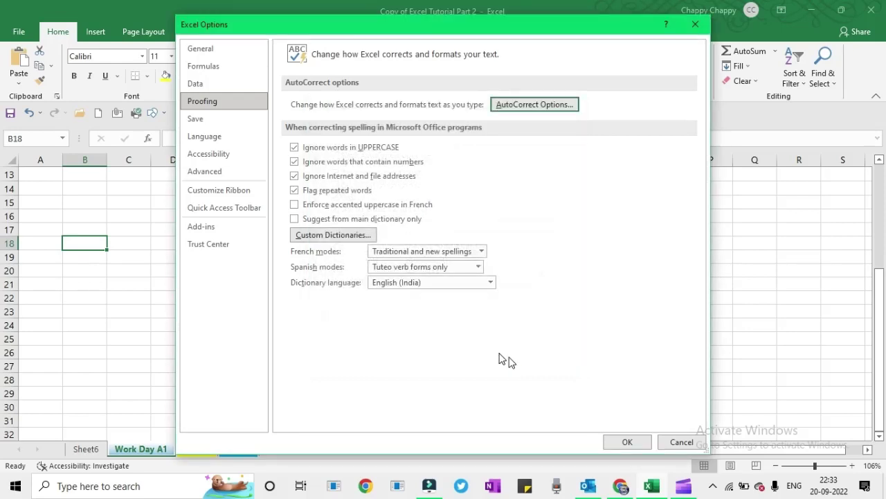
{"action": "left_click", "coordinate": [621, 441]}
Enter Comp in cell F18 to test the new AutoCorrect entry, and select that cell
{"action": "left_click", "coordinate": [242, 247]}
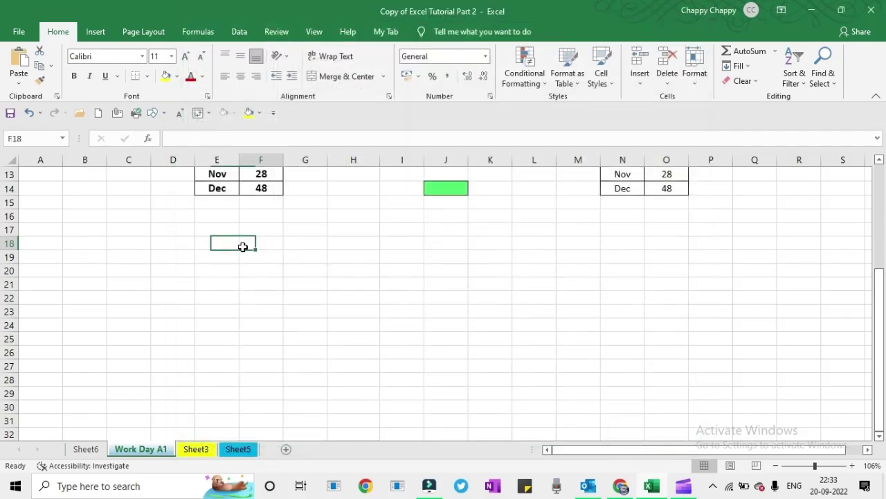
{"action": "type", "text": "Comp"}
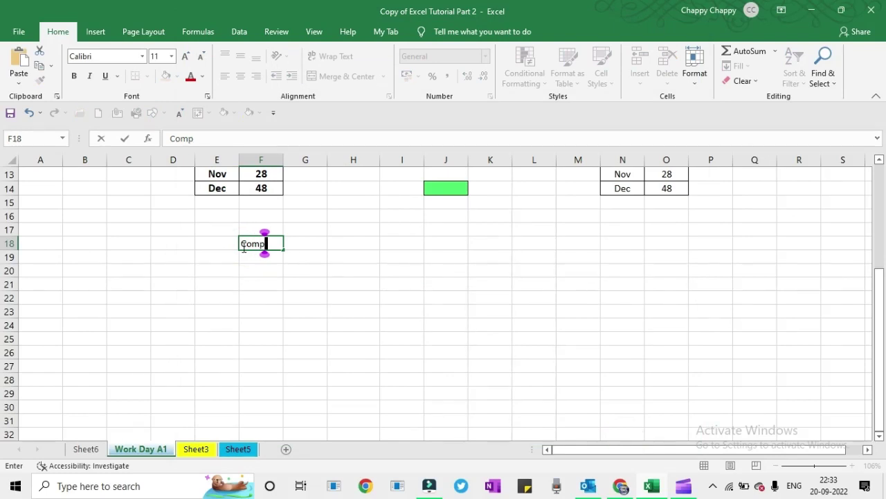
{"action": "key", "text": "Tab"}
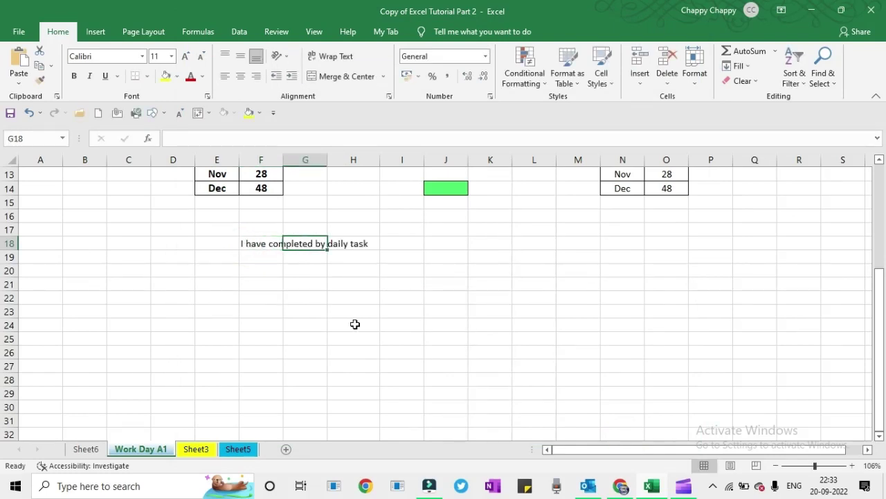
{"action": "left_click", "coordinate": [257, 244]}
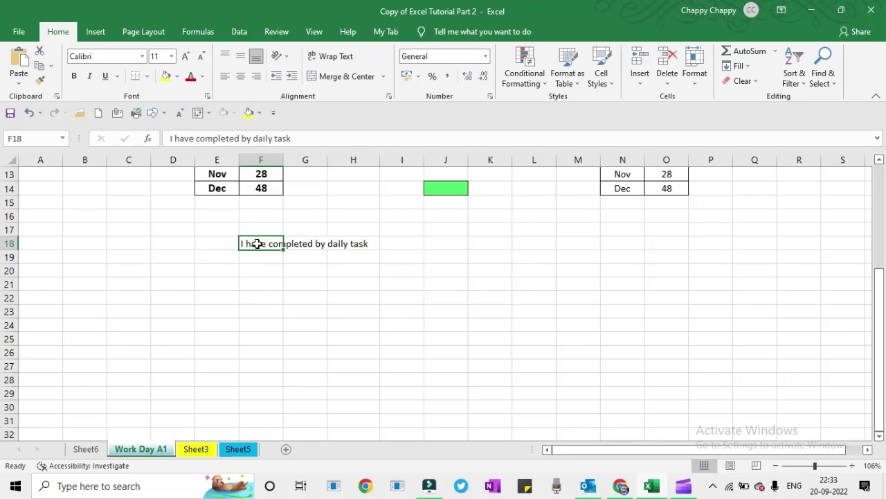
Enter "This is to inform you that I have comp" in cell F20 to test the AutoCorrect entry within a sentence
{"action": "key", "text": "Down"}
{"action": "key", "text": "Down"}
{"action": "type", "text": "This is ton"}
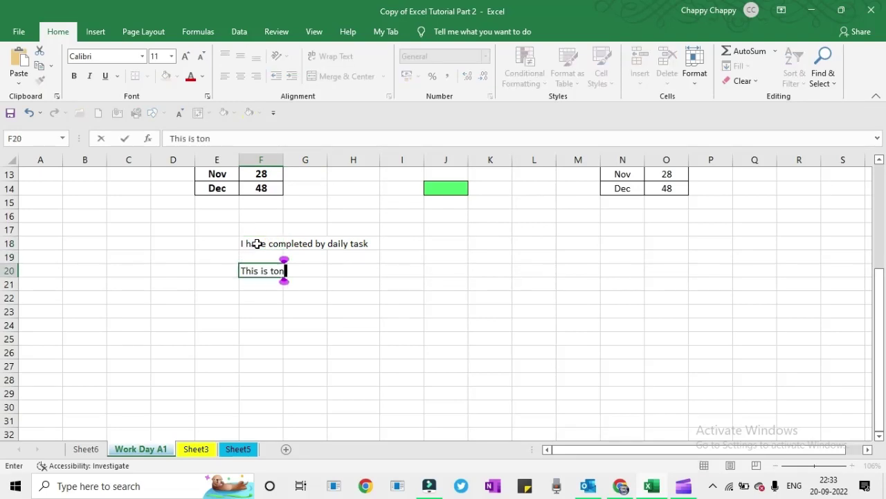
{"action": "key", "text": "BackSpace"}
{"action": "type", "text": "inform you"}
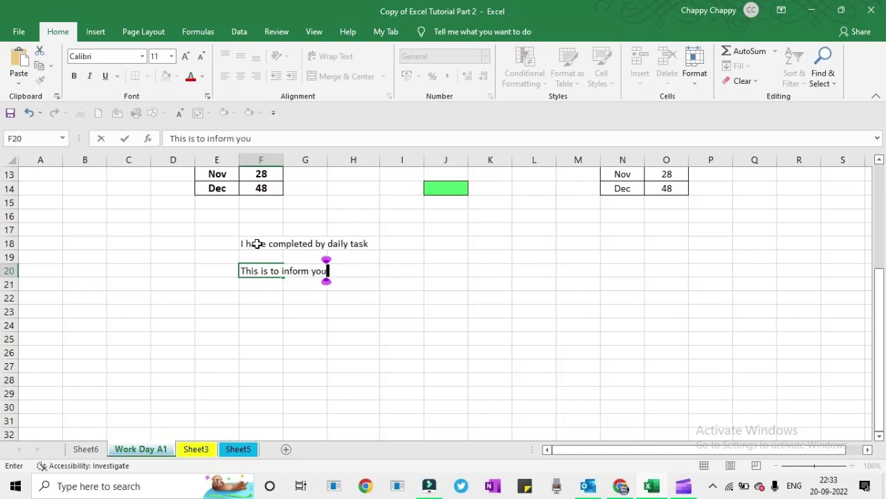
{"action": "type", "text": " that I h"}
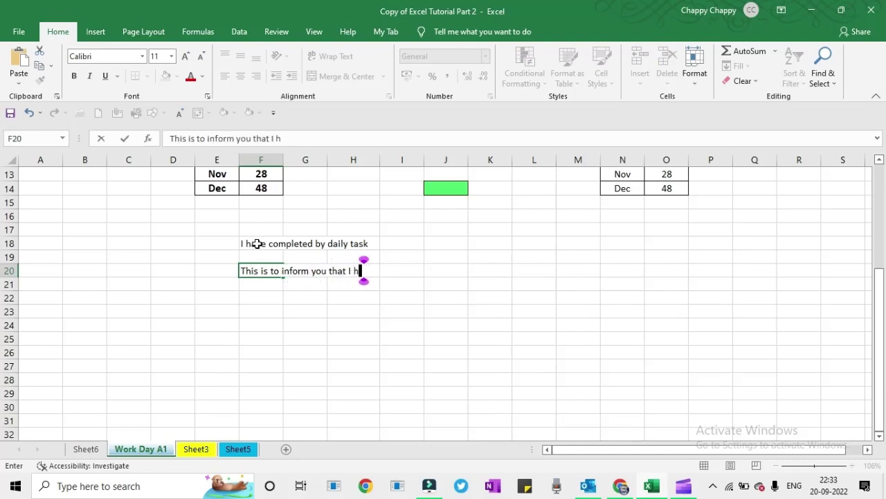
{"action": "type", "text": "ave comp"}
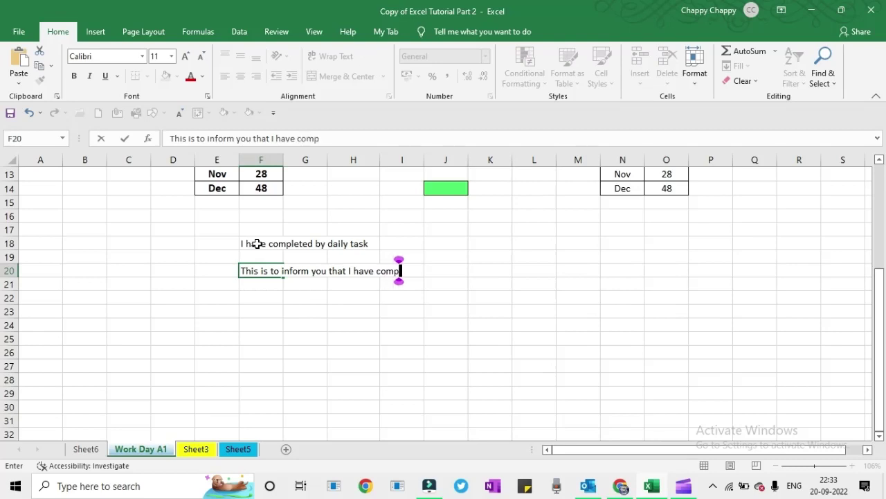
{"action": "key", "text": "Tab"}
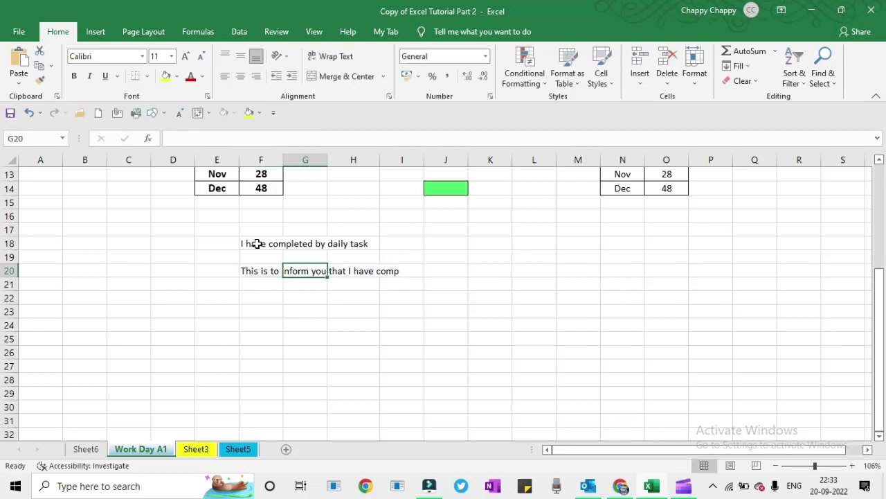
{"action": "key", "text": "Left"}
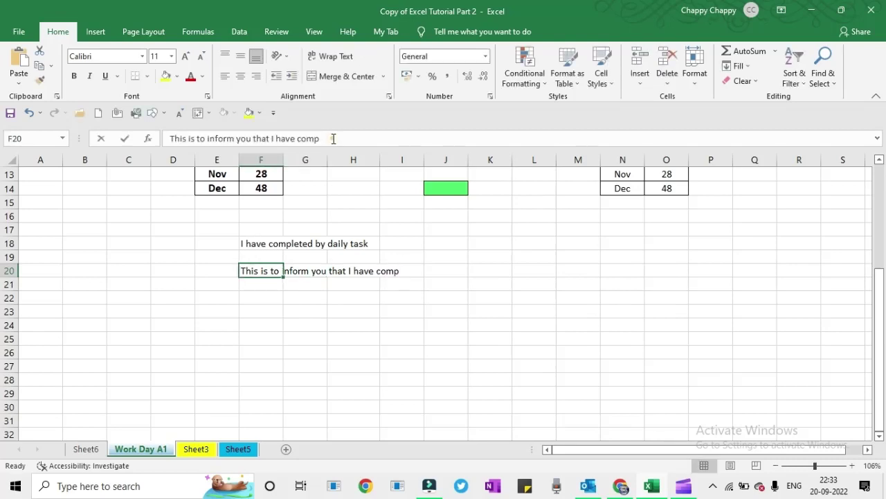
Remove and re-enter the final "p" of the sentence in F20 to try triggering AutoCorrect, and select F18 for comparison
{"action": "left_click", "coordinate": [333, 138]}
{"action": "key", "text": "BackSpace"}
{"action": "key", "text": "Tab"}
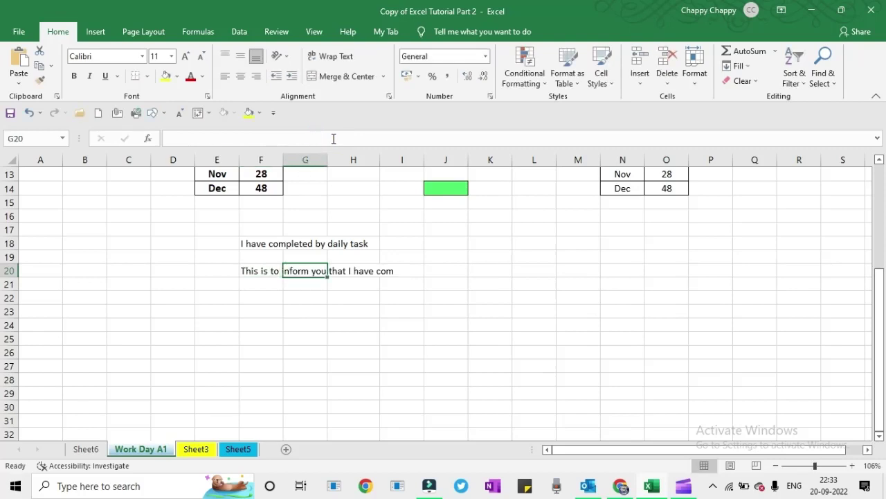
{"action": "key", "text": "Left"}
{"action": "left_click", "coordinate": [339, 139]}
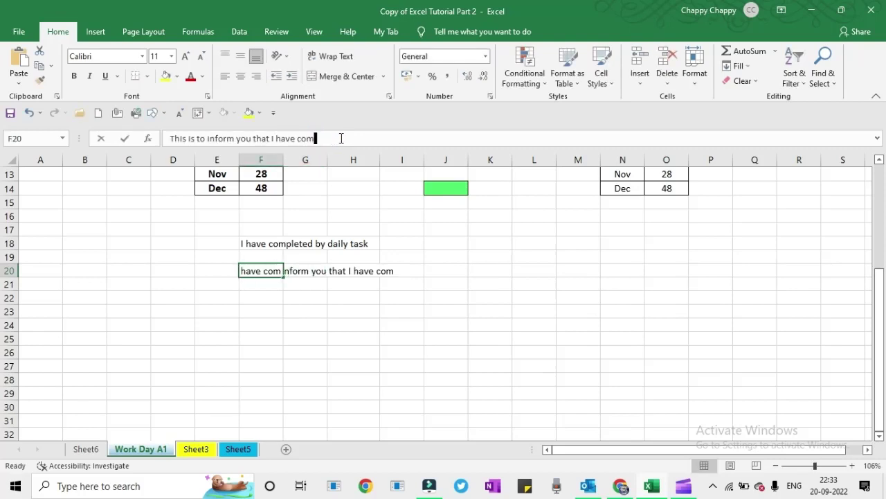
{"action": "type", "text": "p"}
{"action": "key", "text": "Tab"}
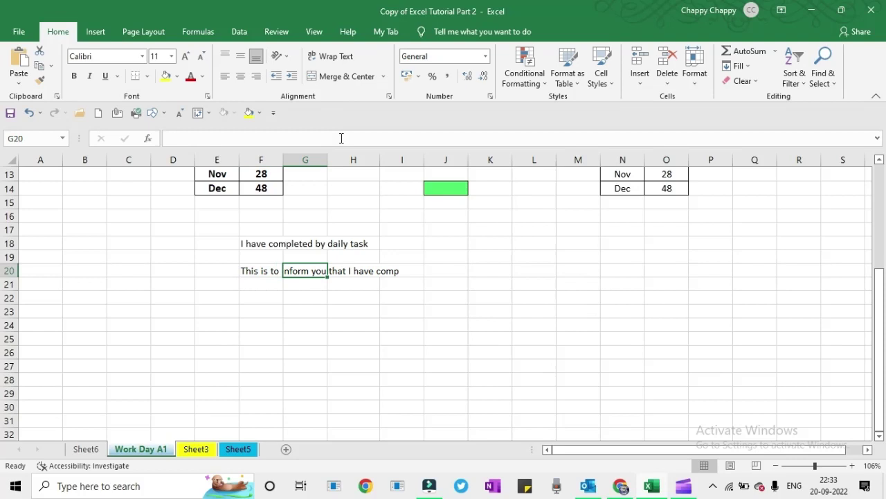
{"action": "key", "text": "Left"}
{"action": "key", "text": "Up"}
{"action": "key", "text": "Up"}
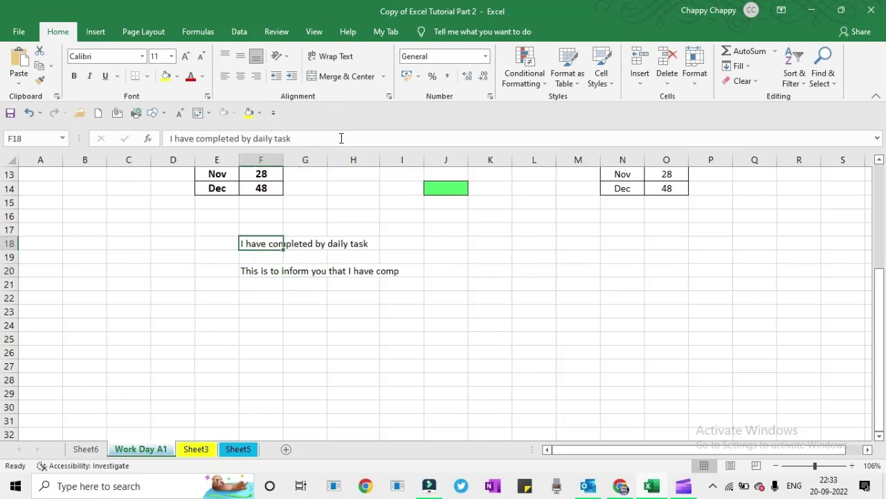
Enter Comp on its own in cell F22 to test the AutoCorrect entry
{"action": "key", "text": "Down"}
{"action": "key", "text": "Down"}
{"action": "key", "text": "Down"}
{"action": "key", "text": "Down"}
{"action": "type", "text": "Co"}
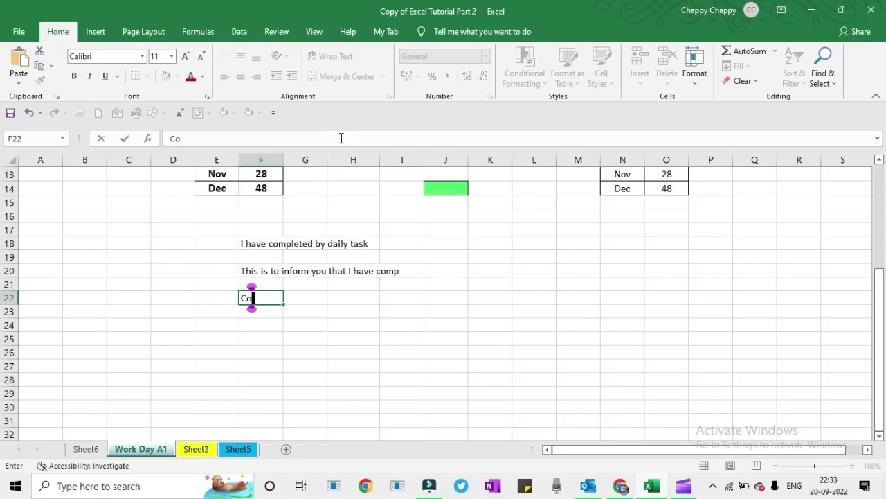
{"action": "type", "text": "mp"}
{"action": "key", "text": "Tab"}
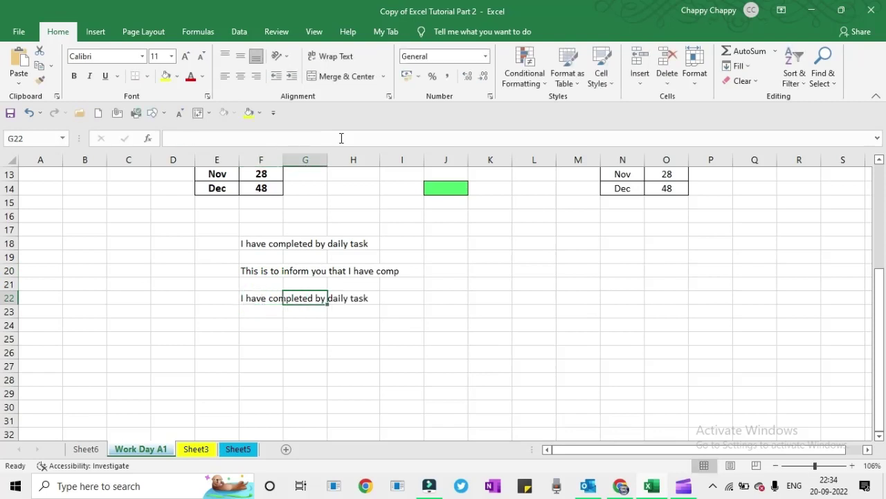
Delete the test sentence from cell F20 and select cell F21
{"action": "key", "text": "Left"}
{"action": "key", "text": "Up"}
{"action": "key", "text": "Up"}
{"action": "key", "text": "Delete"}
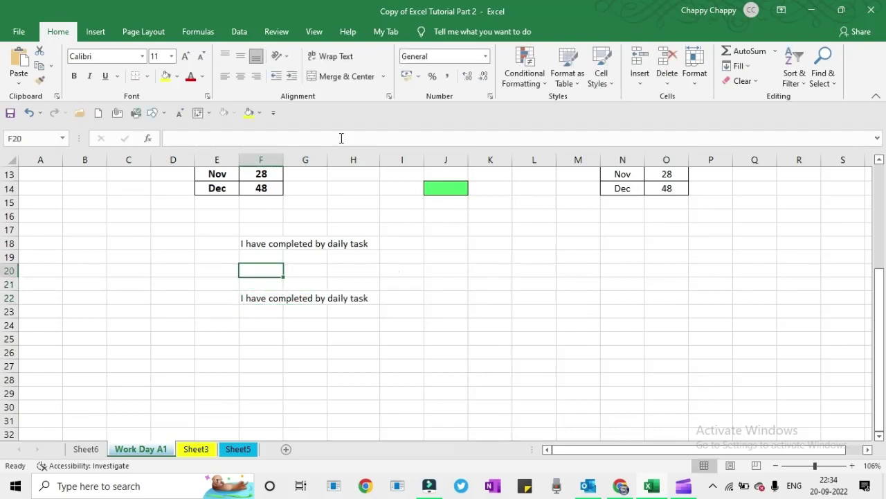
{"action": "key", "text": "Down"}
{"action": "key", "text": "Down"}
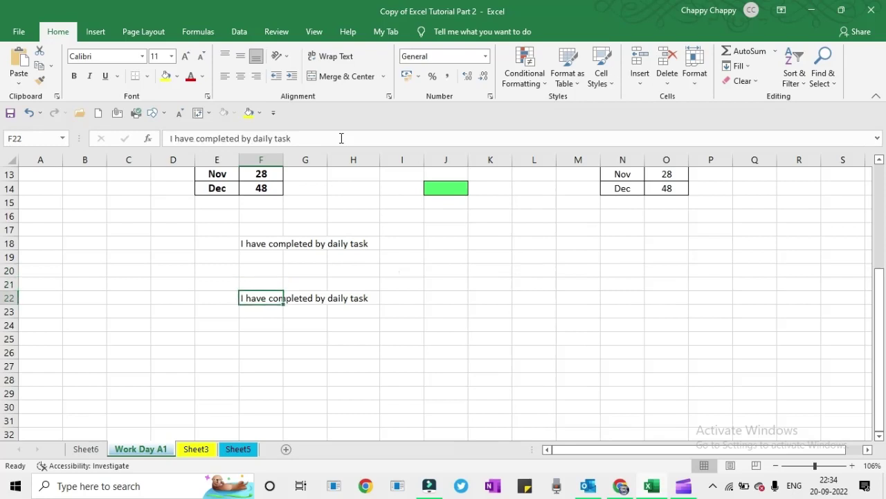
{"action": "key", "text": "Down"}
{"action": "key", "text": "Down"}
{"action": "key", "text": "Up"}
{"action": "key", "text": "Up"}
{"action": "key", "text": "Up"}
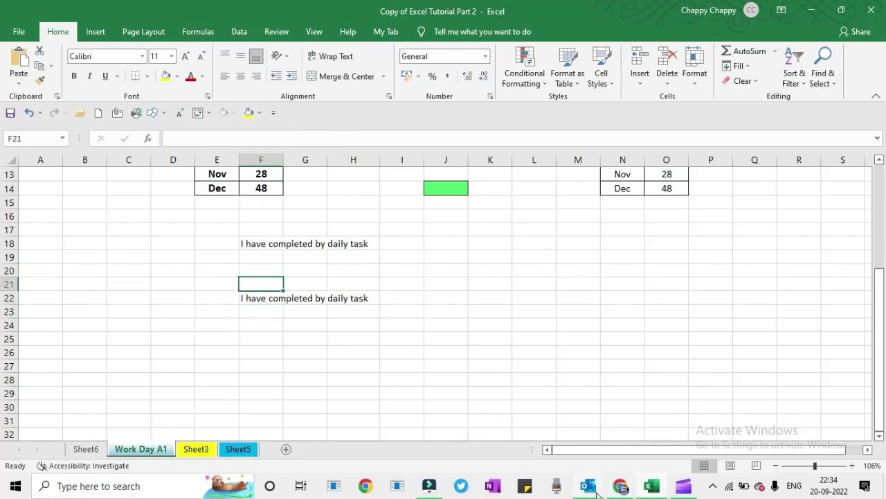
Share the workbook by email as an attachment, switching to a new Outlook message
{"action": "left_click", "coordinate": [18, 32]}
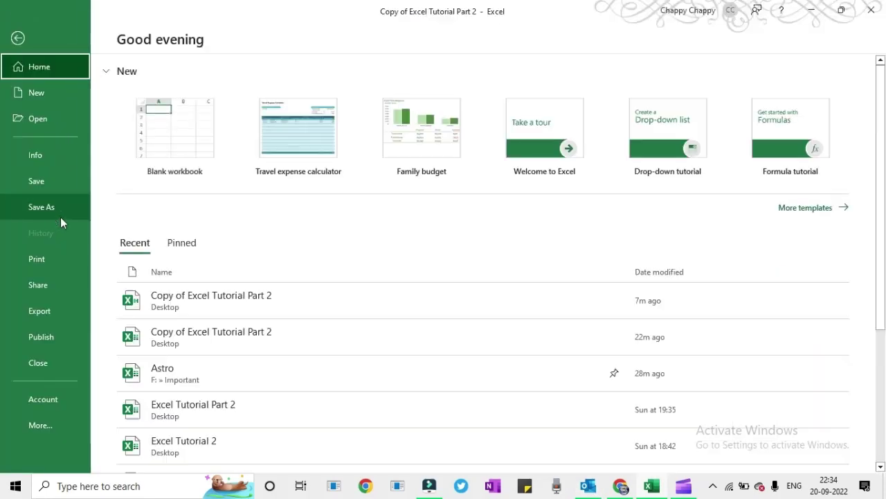
{"action": "left_click", "coordinate": [56, 291]}
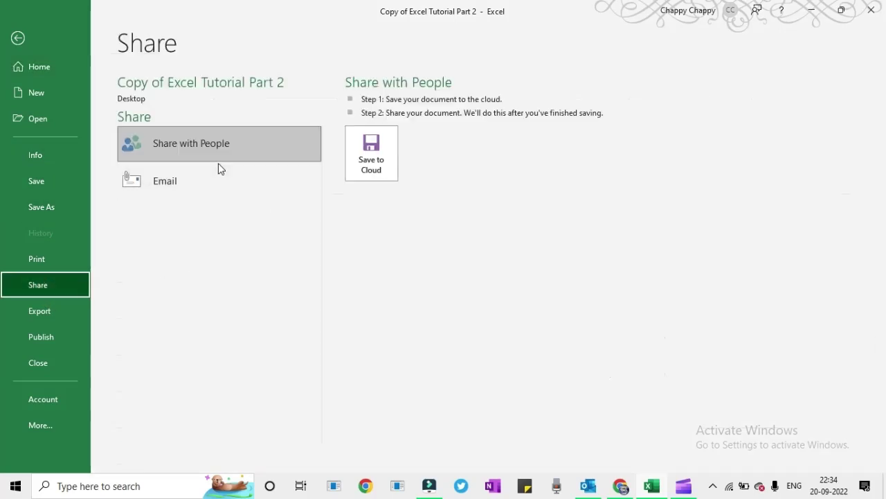
{"action": "left_click", "coordinate": [174, 190]}
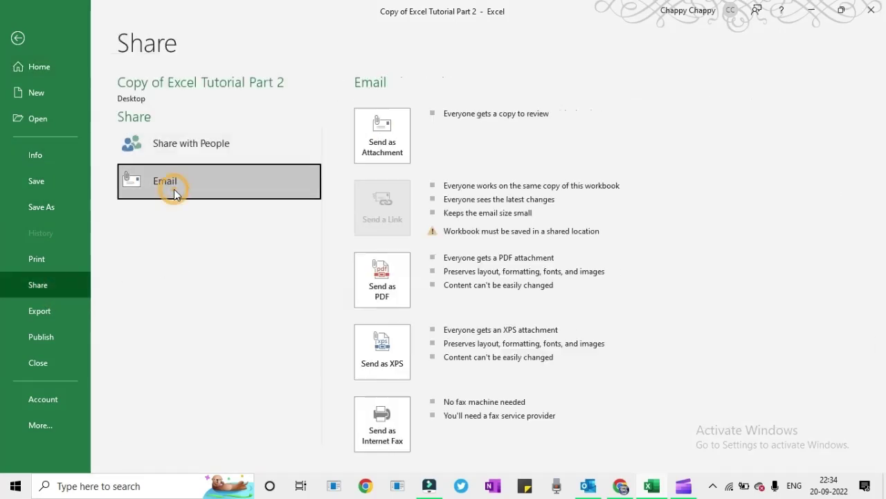
{"action": "left_click", "coordinate": [362, 126]}
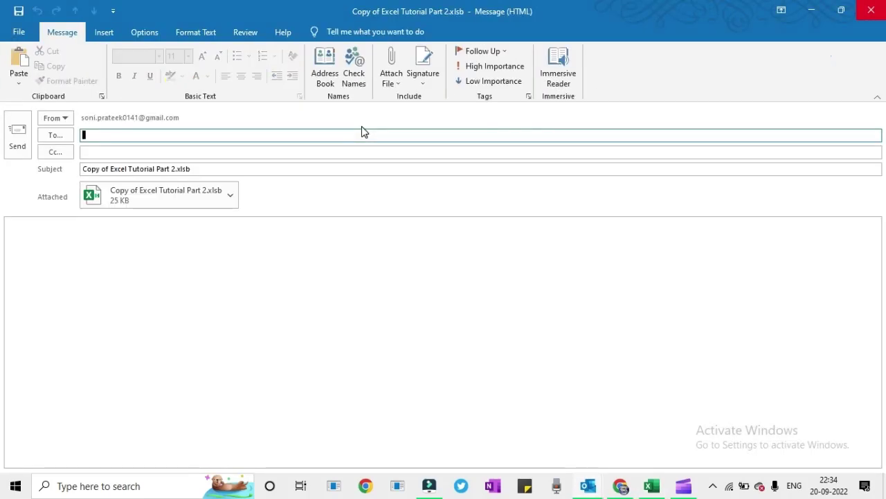
Write the greeting "Hi," in the message body and enter Comp below it to test AutoCorrect in Outlook
{"action": "left_click", "coordinate": [67, 234]}
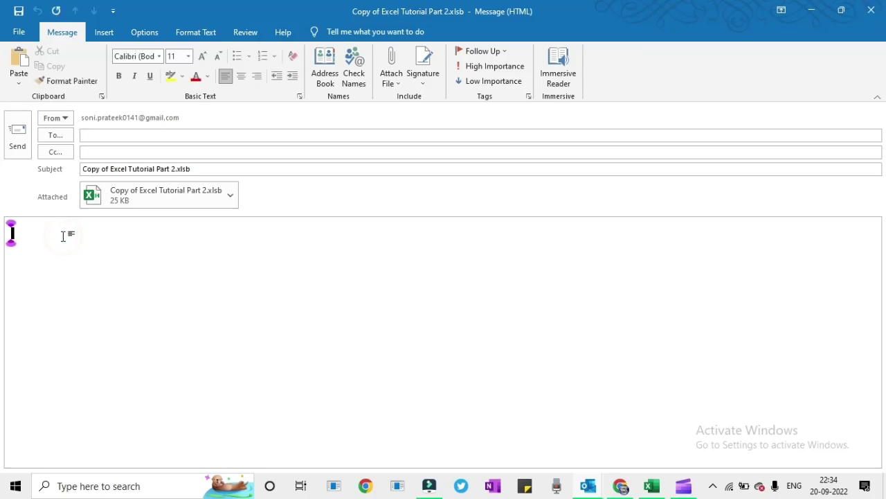
{"action": "type", "text": "Hi"}
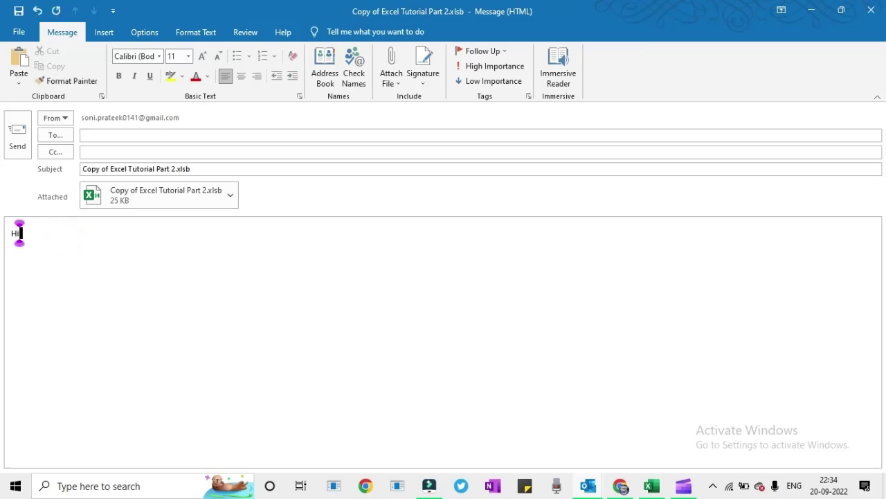
{"action": "type", "text": ","}
{"action": "key", "text": "Return"}
{"action": "key", "text": "Return"}
{"action": "type", "text": "Com"}
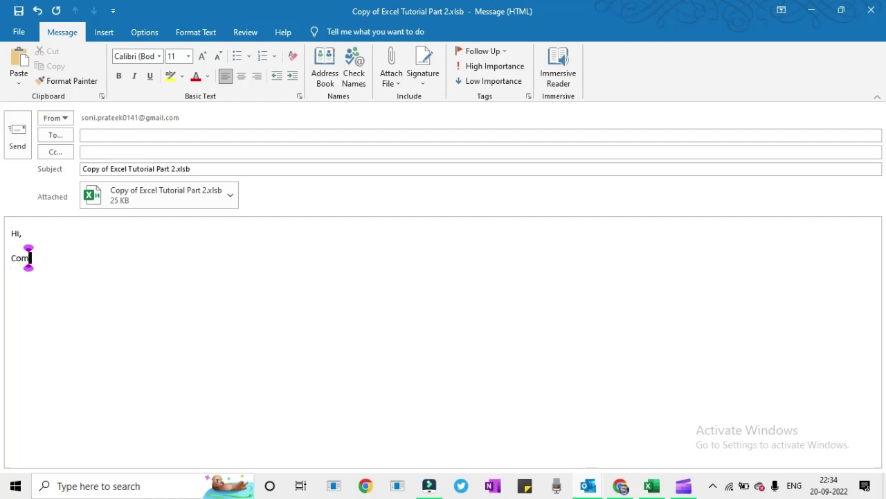
{"action": "type", "text": "p"}
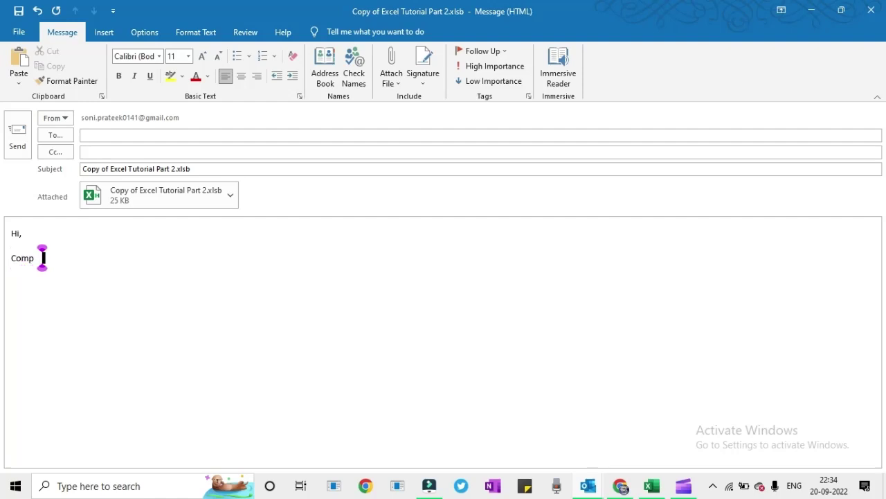
Replace Comp in the message body with "I have comp" to test the AutoCorrect entry within a phrase
{"action": "key", "text": "BackSpace"}
{"action": "key", "text": "BackSpace"}
{"action": "key", "text": "BackSpace"}
{"action": "key", "text": "BackSpace"}
{"action": "type", "text": "I have com"}
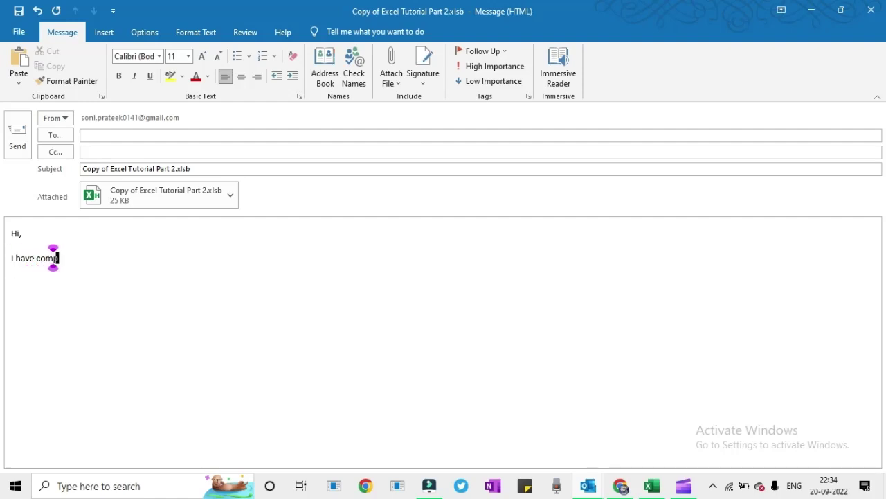
{"action": "type", "text": "p"}
{"action": "key", "text": "Tab"}
Erase the "I have comp" line from the message and enter Exp to test that AutoCorrect entry
{"action": "key", "text": "BackSpace"}
{"action": "key", "text": "BackSpace"}
{"action": "key", "text": "BackSpace"}
{"action": "key", "text": "BackSpace"}
{"action": "key", "text": "BackSpace"}
{"action": "key", "text": "BackSpace"}
{"action": "key", "text": "BackSpace"}
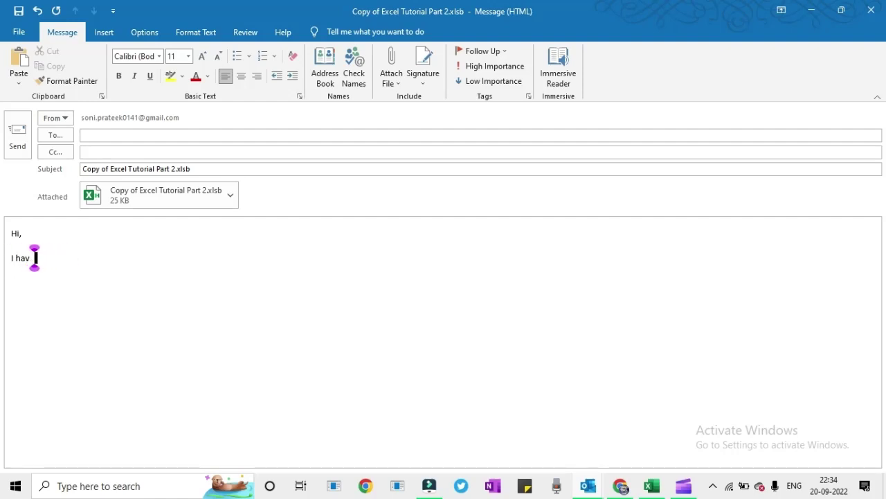
{"action": "key", "text": "BackSpace"}
{"action": "key", "text": "BackSpace"}
{"action": "key", "text": "BackSpace"}
{"action": "key", "text": "BackSpace"}
{"action": "key", "text": "BackSpace"}
{"action": "type", "text": "E"}
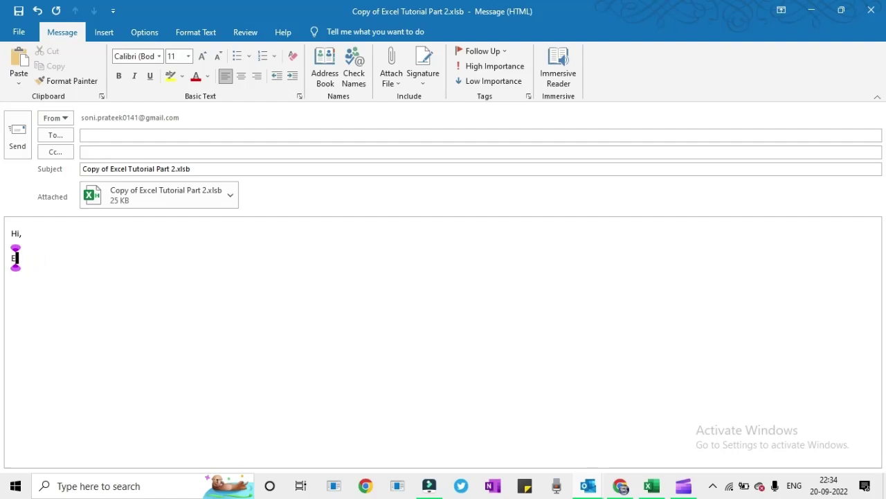
{"action": "type", "text": "xp"}
{"action": "key", "text": "Tab"}
Erase the Exp test text and close the email message without saving changes
{"action": "key", "text": "BackSpace"}
{"action": "key", "text": "BackSpace"}
{"action": "key", "text": "BackSpace"}
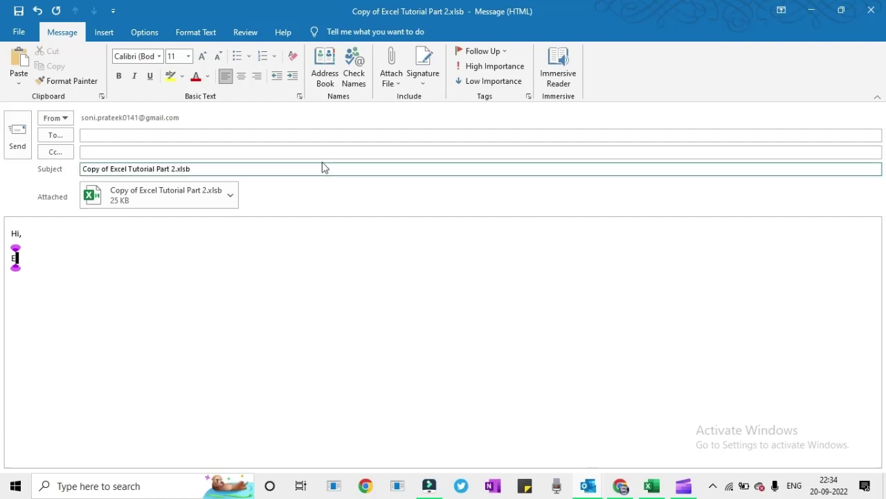
{"action": "left_click", "coordinate": [881, 9]}
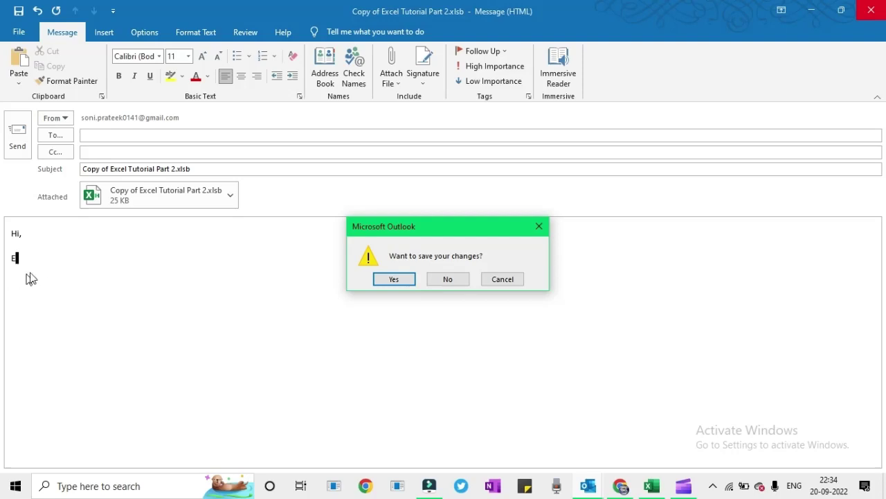
{"action": "left_click", "coordinate": [454, 279]}
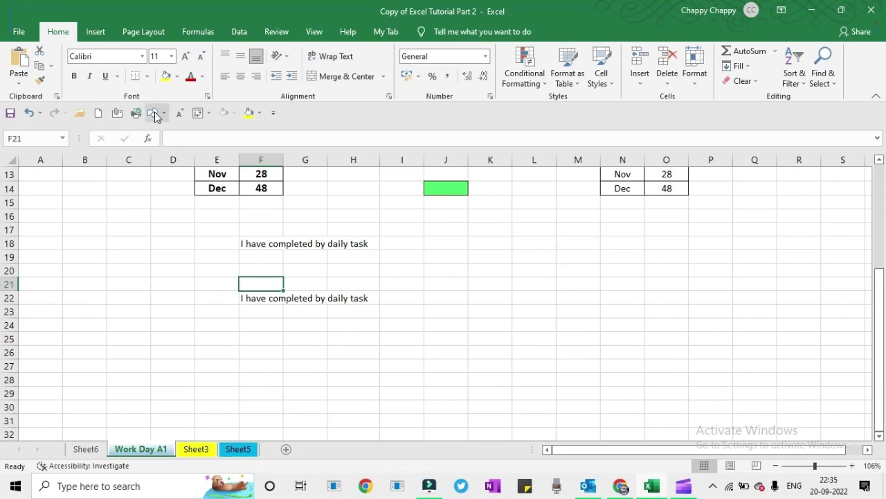
Review the AutoCorrect replacement list and the AutoFormat As You Type settings in the proofing section of Excel Options
{"action": "left_click", "coordinate": [17, 31]}
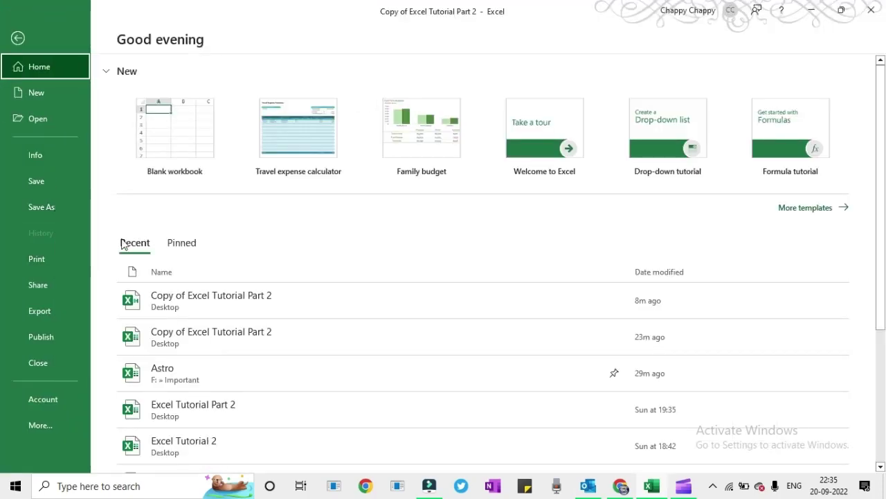
{"action": "left_click", "coordinate": [47, 429]}
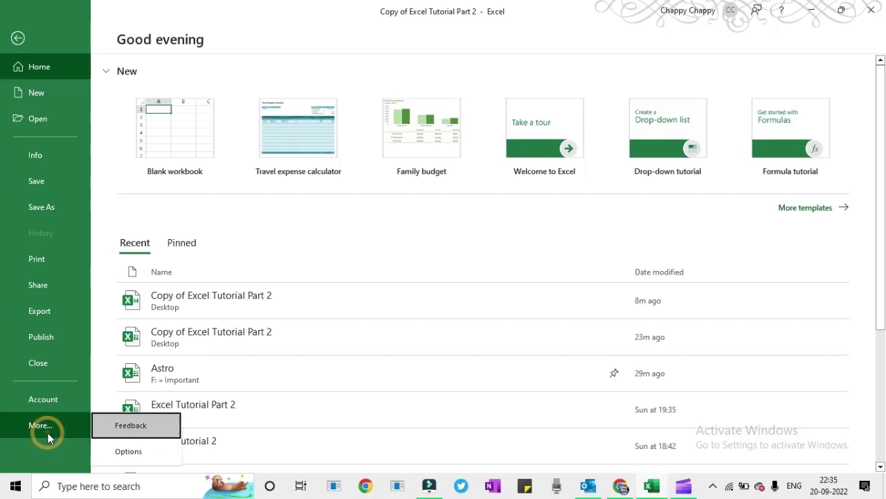
{"action": "left_click", "coordinate": [135, 446]}
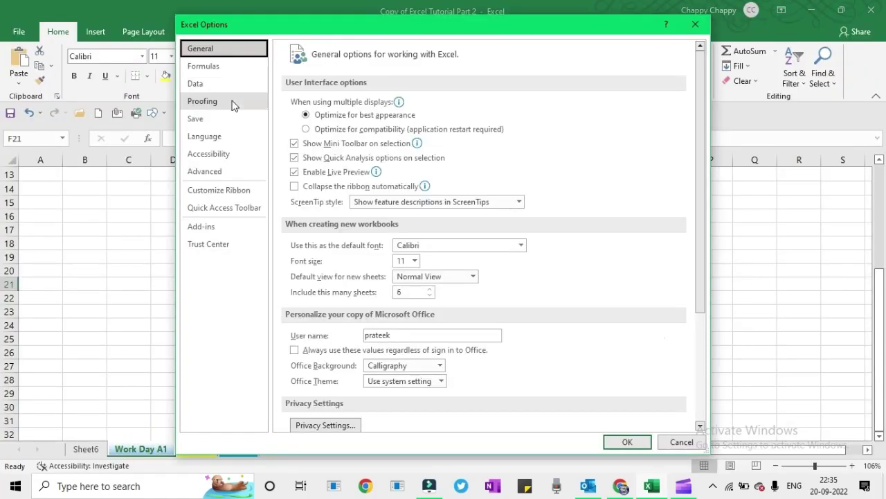
{"action": "left_click", "coordinate": [232, 103]}
{"action": "left_click", "coordinate": [530, 105]}
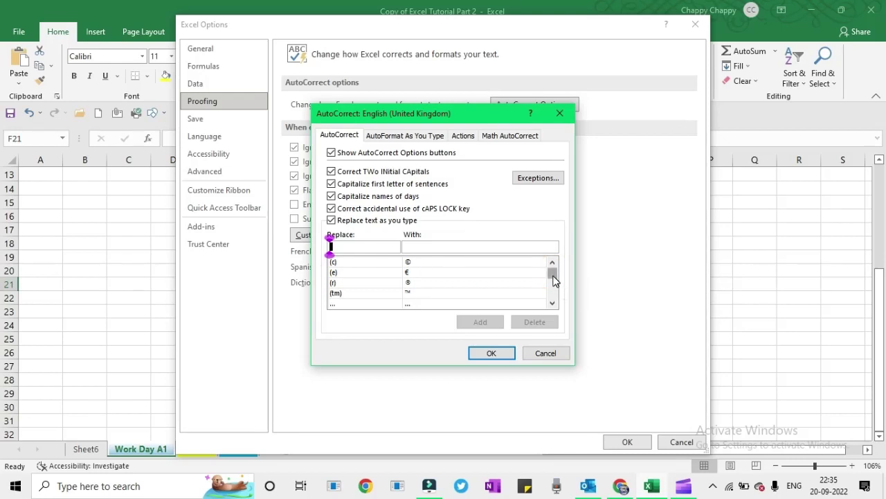
{"action": "left_click_drag", "start_coordinate": [552, 275], "coordinate": [557, 298]}
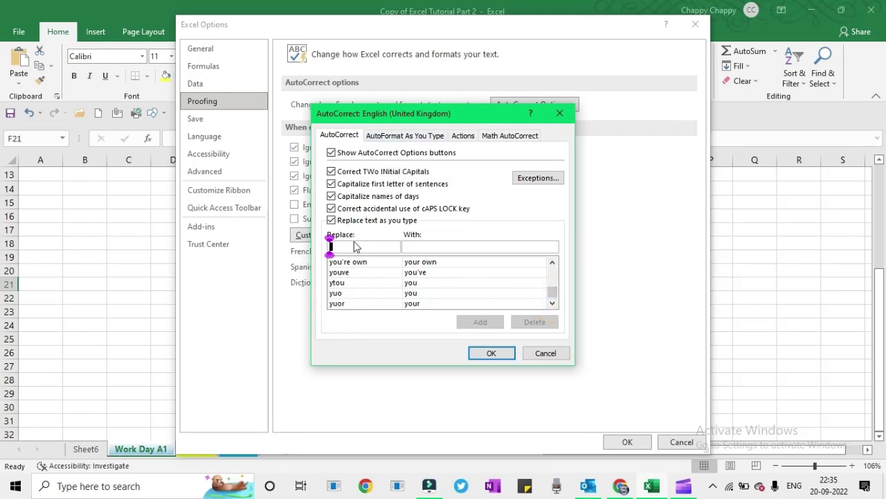
{"action": "left_click", "coordinate": [397, 136]}
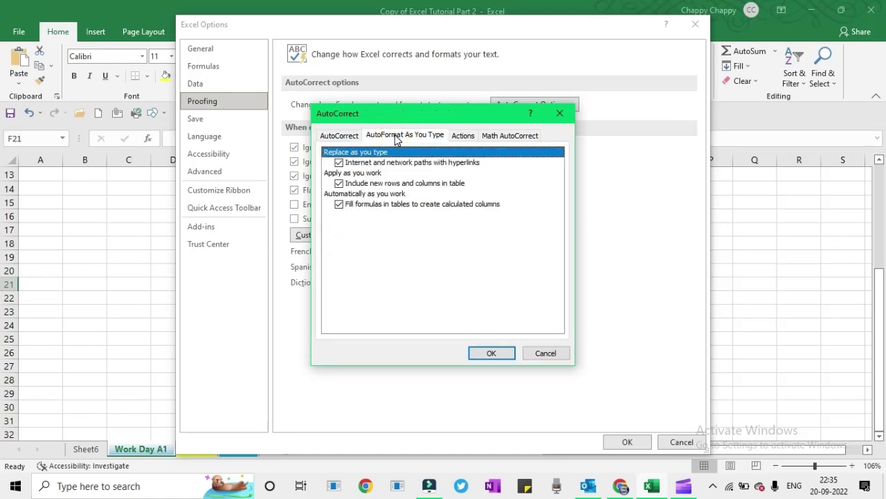
Review the Actions settings and the Math AutoCorrect symbol list, and close the AutoCorrect dialog without changes
{"action": "left_click", "coordinate": [465, 136]}
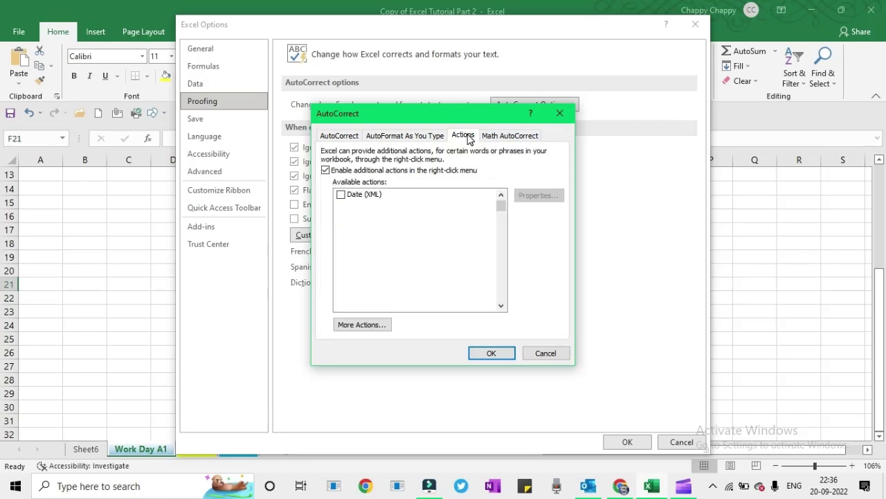
{"action": "left_click", "coordinate": [510, 136]}
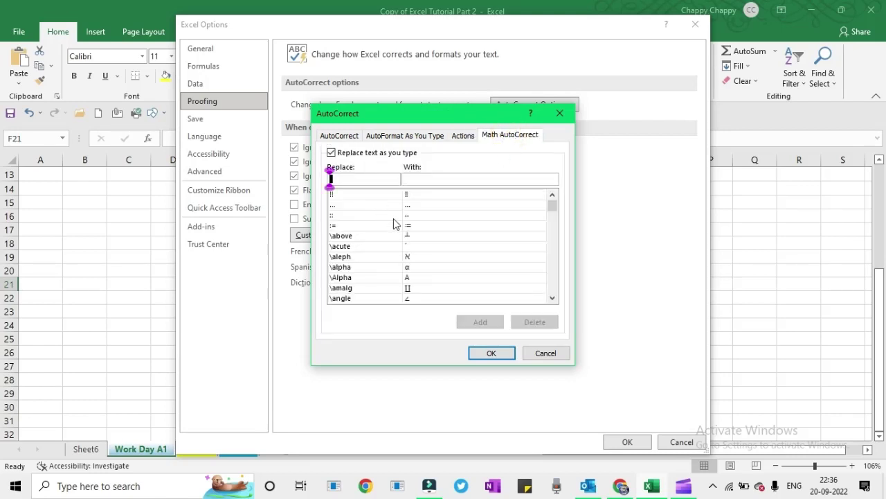
{"action": "left_click", "coordinate": [552, 297]}
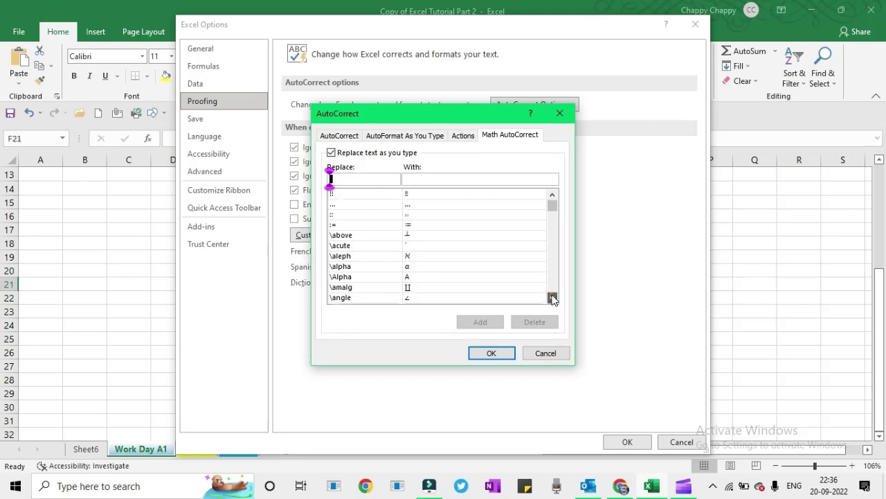
{"action": "left_click", "coordinate": [552, 299]}
{"action": "left_click", "coordinate": [553, 298]}
{"action": "scroll", "coordinate": [554, 280], "scroll_direction": "down", "scroll_amount": 2}
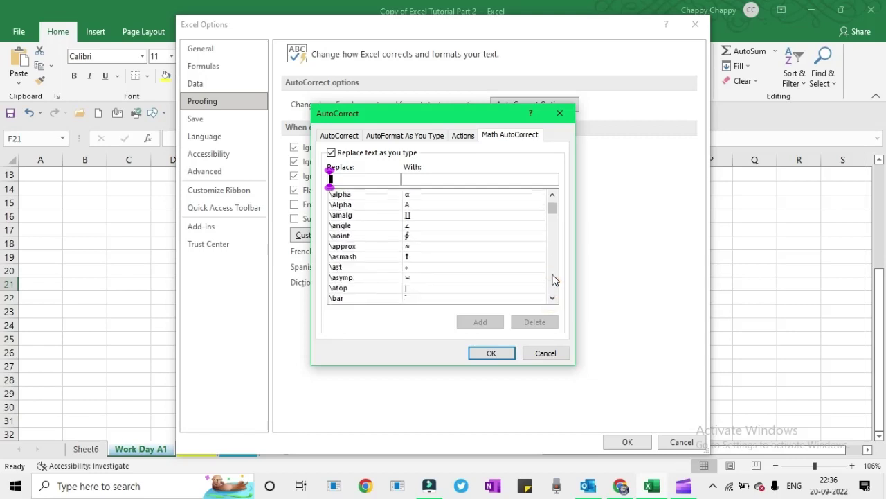
{"action": "left_click", "coordinate": [554, 280]}
{"action": "left_click", "coordinate": [554, 279]}
{"action": "left_click", "coordinate": [553, 276]}
{"action": "left_click", "coordinate": [554, 276]}
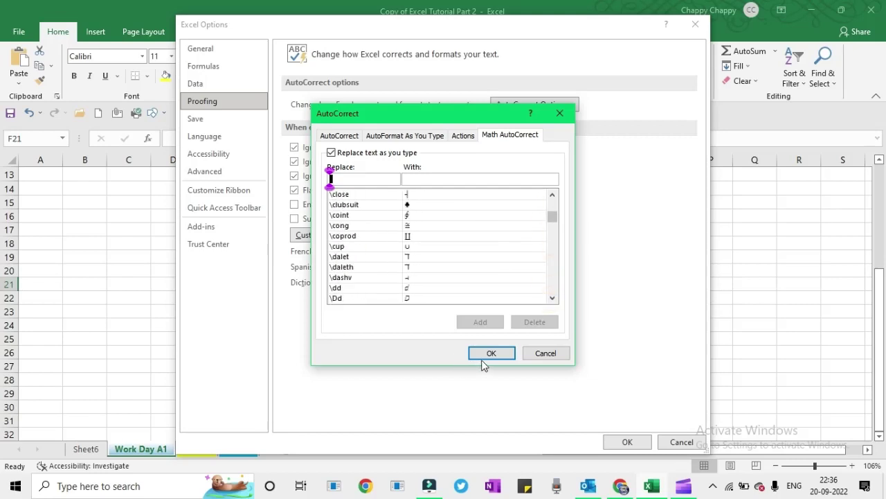
{"action": "left_click", "coordinate": [530, 357]}
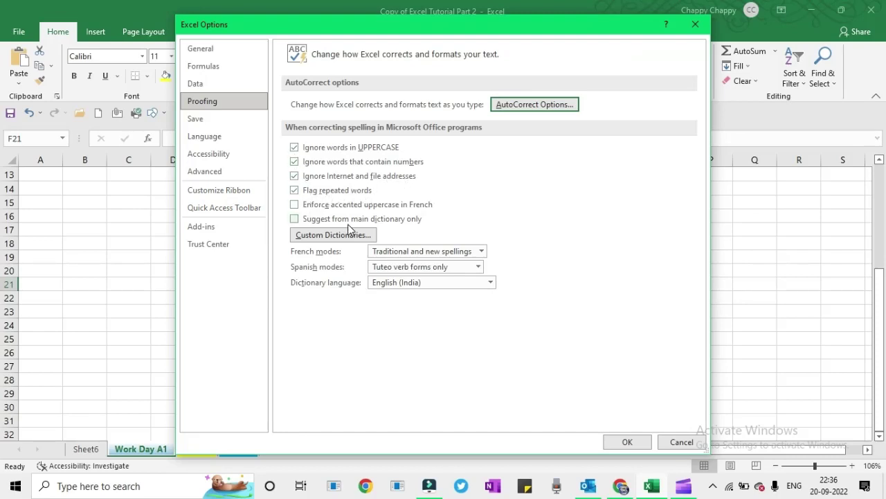
Set the default format for saving workbooks to Excel Binary Workbook and reopen the list of formats
{"action": "left_click", "coordinate": [227, 121]}
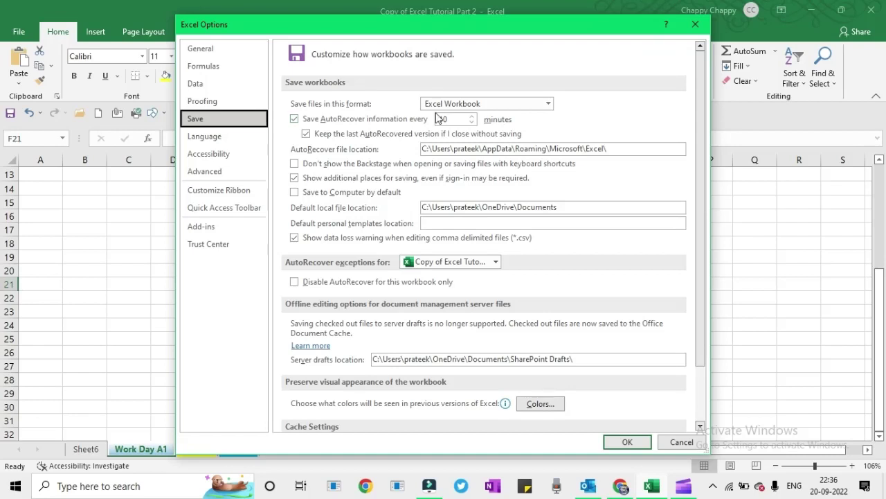
{"action": "left_click", "coordinate": [547, 105]}
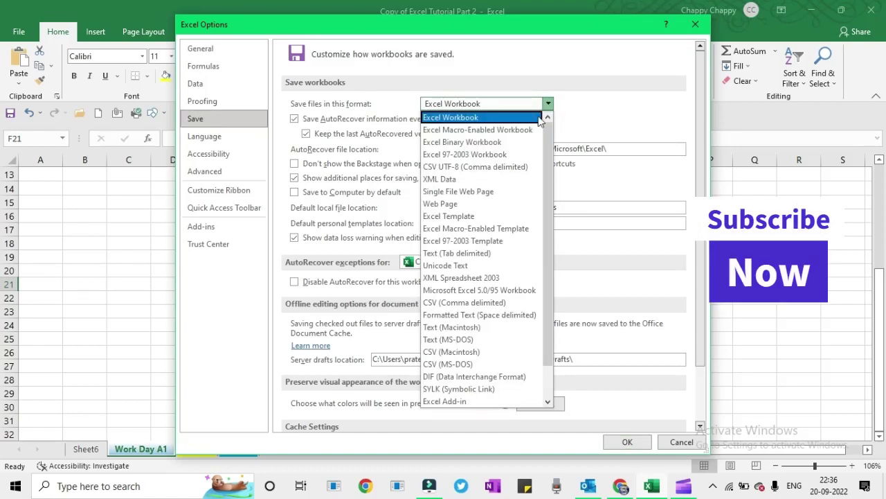
{"action": "left_click", "coordinate": [475, 142]}
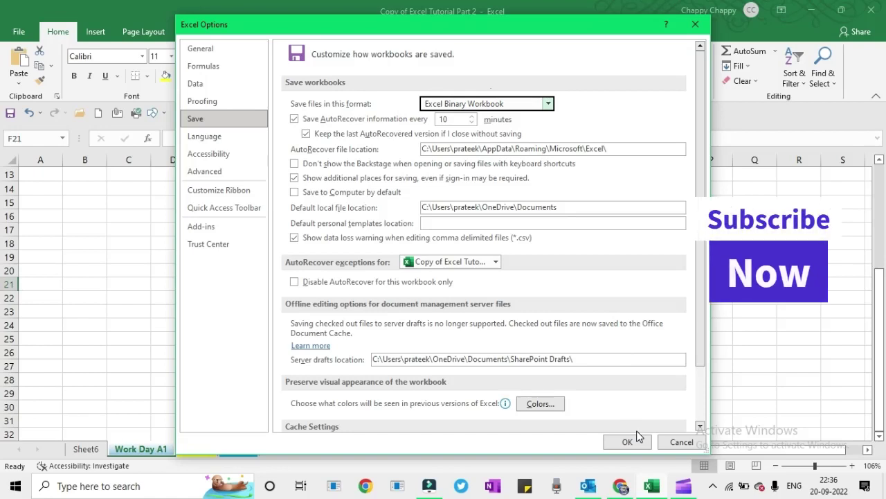
{"action": "left_click", "coordinate": [546, 104]}
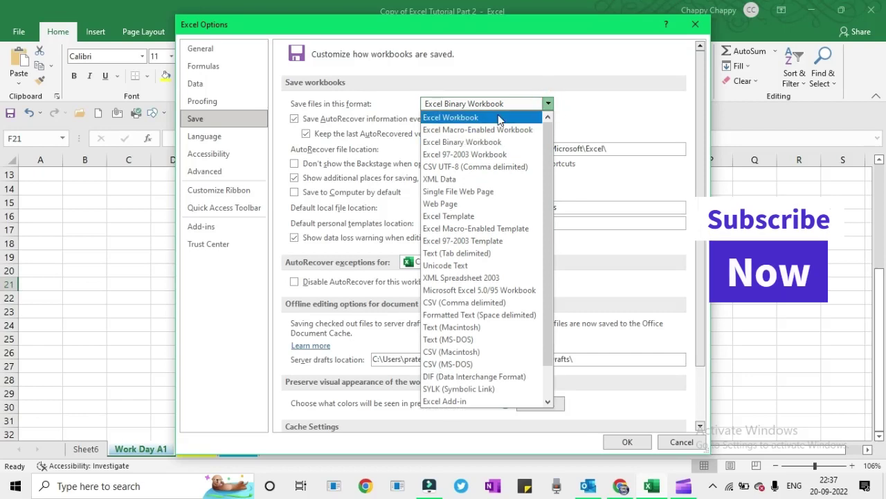
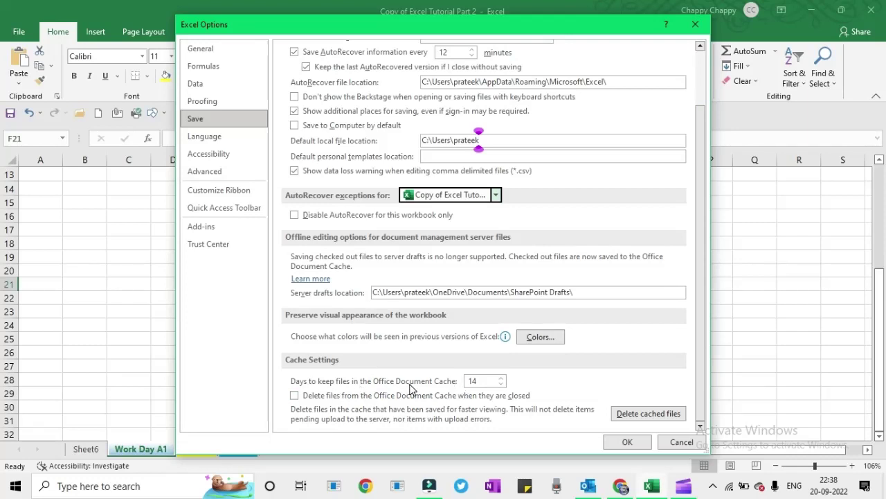
Set the days to keep files in the Office Document Cache to 22 and delete all cached files
{"action": "left_click", "coordinate": [501, 385]}
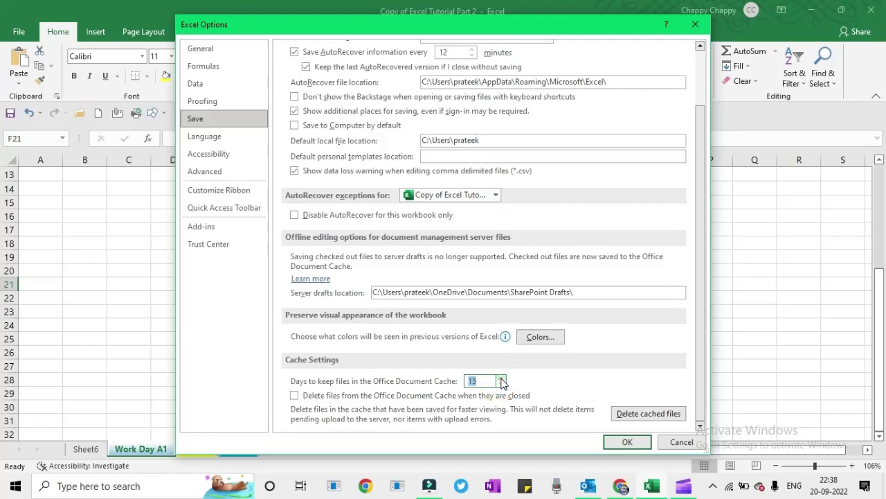
{"action": "left_click", "coordinate": [502, 384]}
{"action": "left_click", "coordinate": [501, 379]}
{"action": "left_click", "coordinate": [635, 414]}
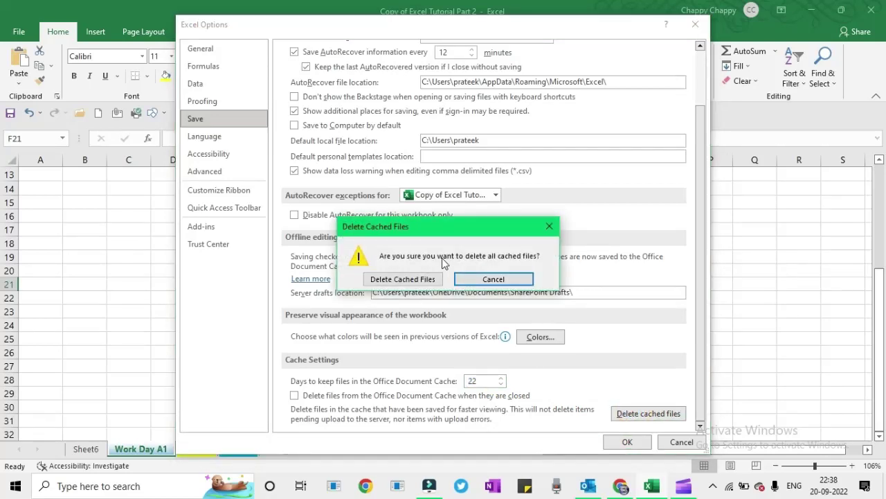
{"action": "left_click", "coordinate": [401, 278]}
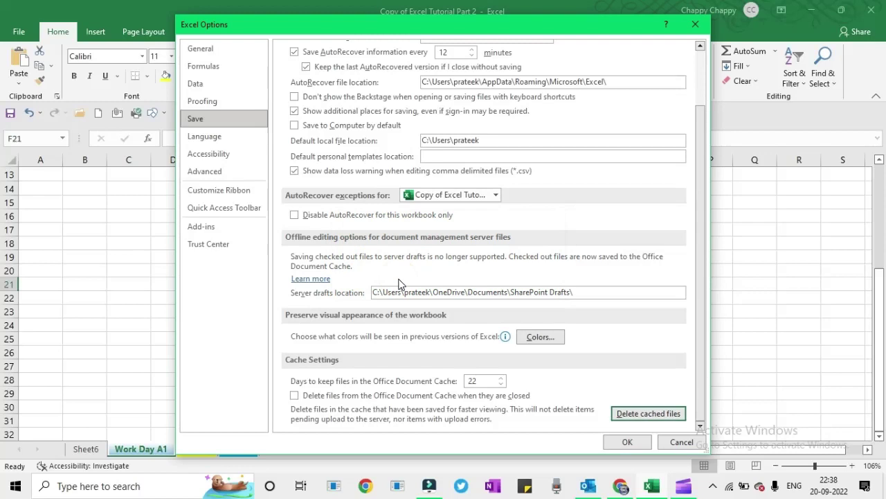
Look through the Language, Accessibility and Advanced sections of Excel Options, and accept the options
{"action": "left_click", "coordinate": [227, 133]}
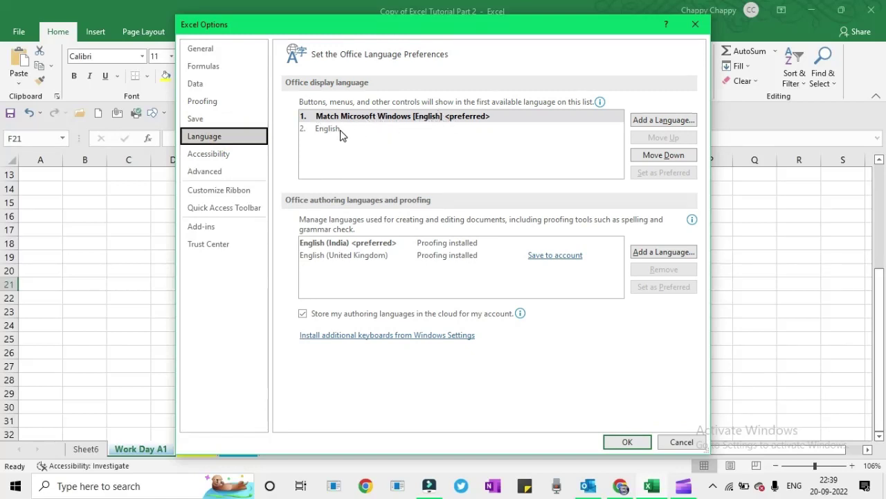
{"action": "left_click", "coordinate": [223, 155]}
{"action": "left_click", "coordinate": [223, 137]}
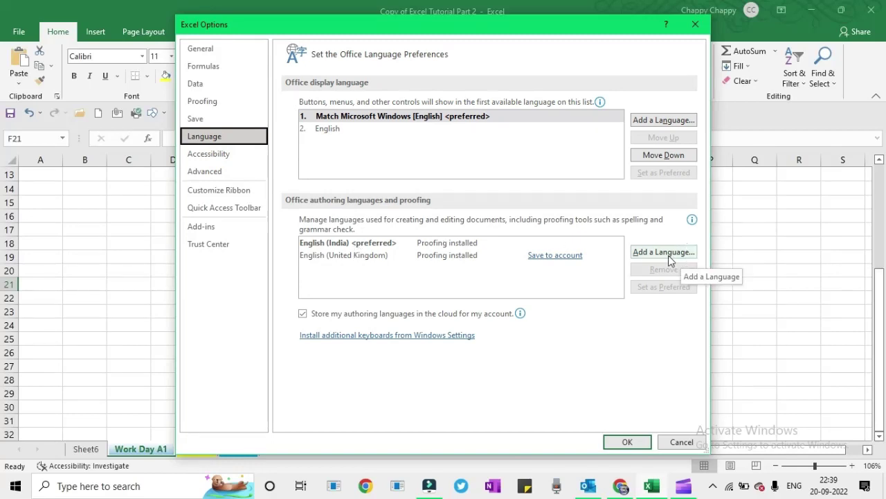
{"action": "left_click", "coordinate": [223, 158]}
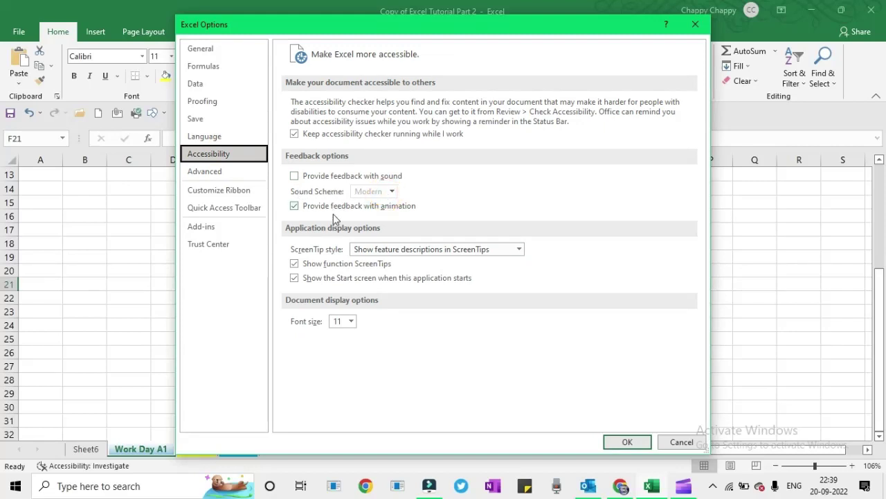
{"action": "left_click", "coordinate": [206, 173]}
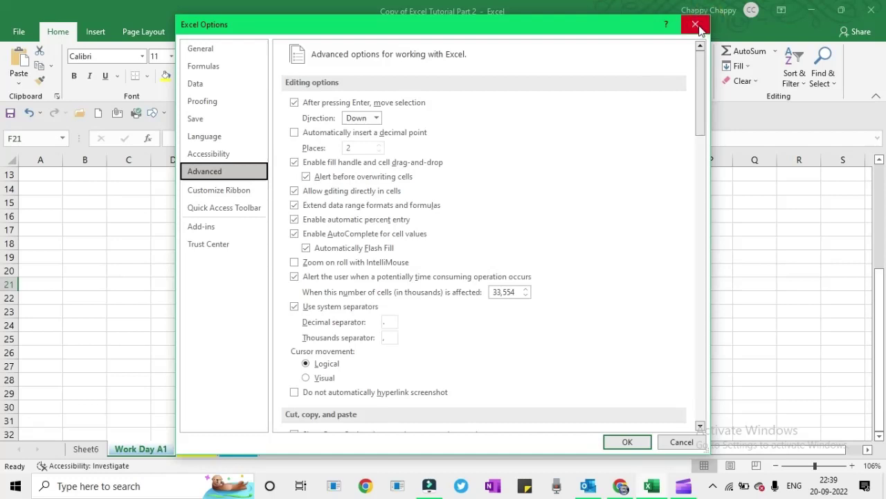
{"action": "left_click", "coordinate": [642, 441]}
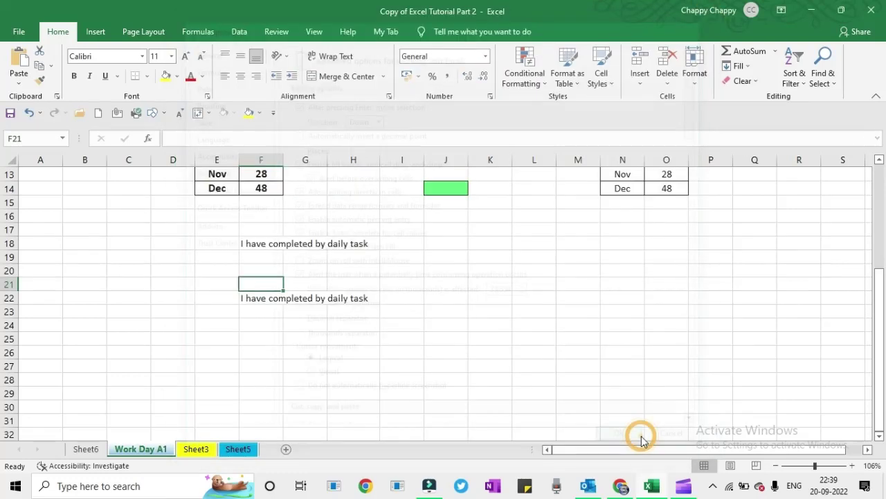
Select cell K20 and advance the selection down column K to K25 to demonstrate the downward move direction
{"action": "left_click", "coordinate": [500, 270]}
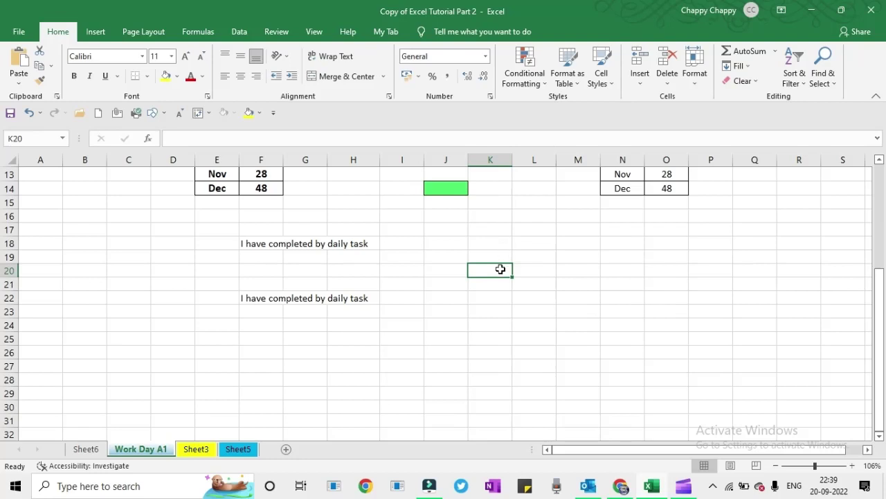
{"action": "key", "text": "Down"}
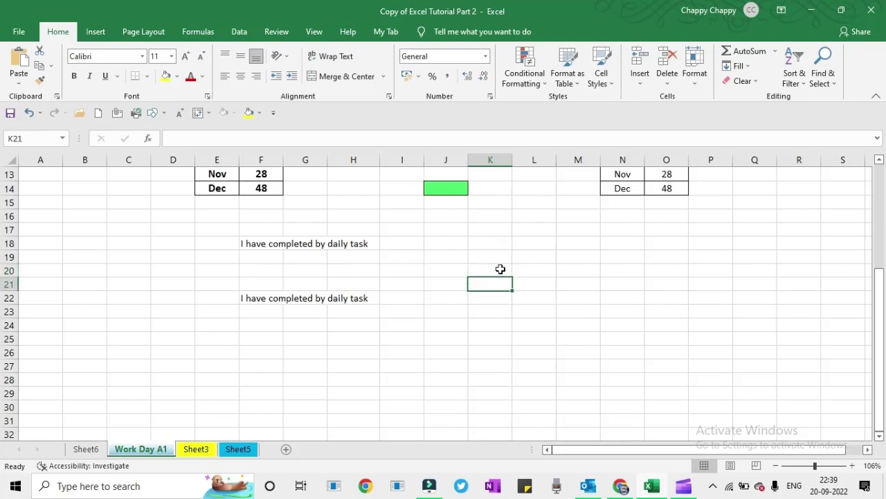
{"action": "key", "text": "Down"}
{"action": "key", "text": "Down"}
{"action": "key", "text": "Down"}
{"action": "key", "text": "Down"}
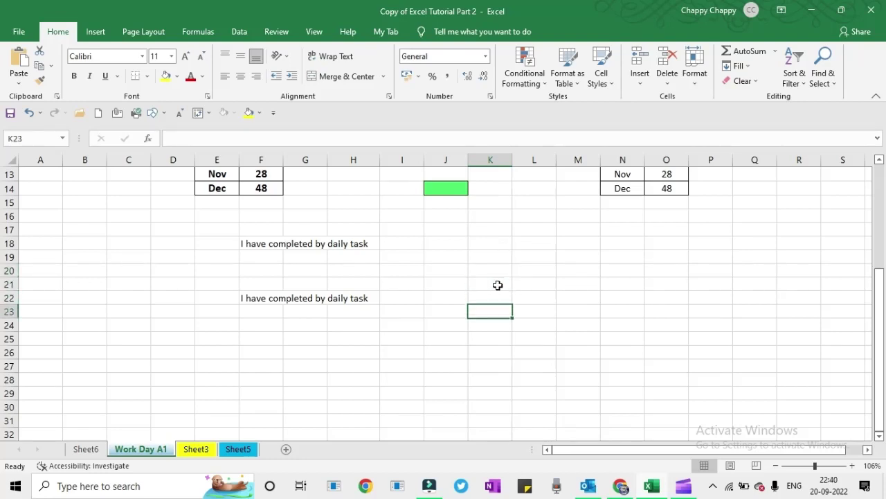
In the Advanced Excel options, set the move-selection direction after Enter to Right, enable automatic decimal point insertion, and apply
{"action": "left_click", "coordinate": [15, 35]}
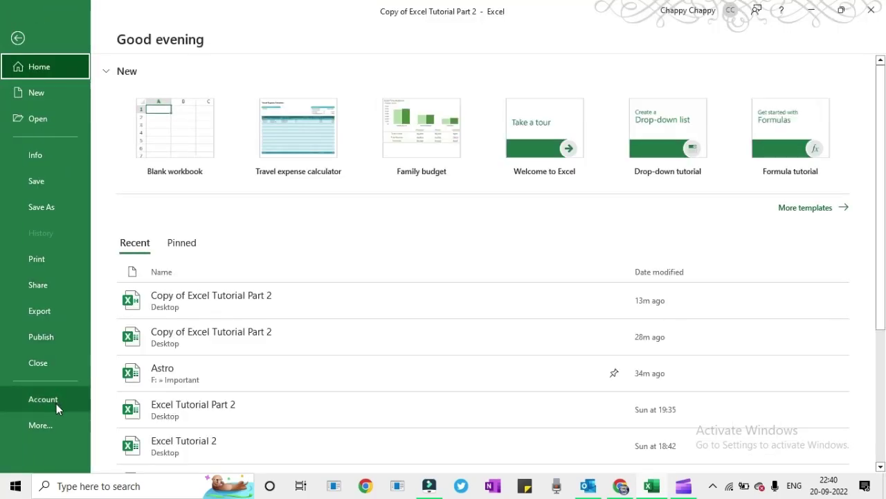
{"action": "left_click", "coordinate": [60, 425]}
{"action": "left_click", "coordinate": [153, 451]}
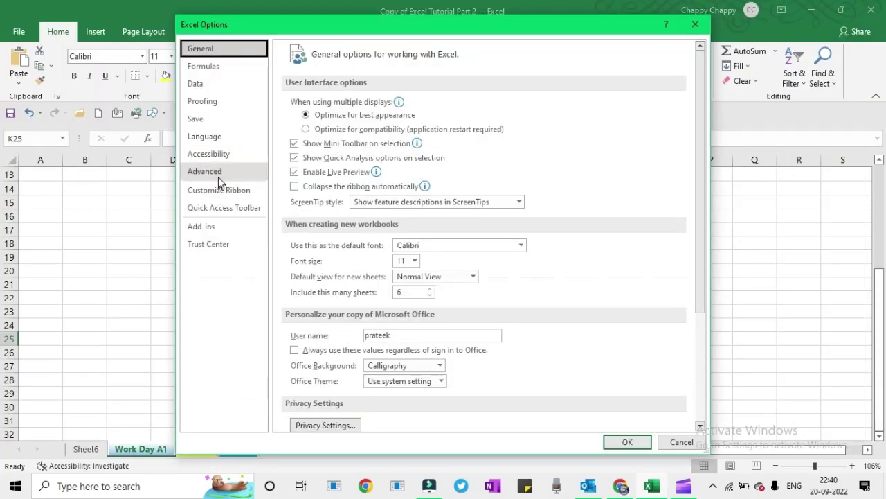
{"action": "left_click", "coordinate": [219, 178]}
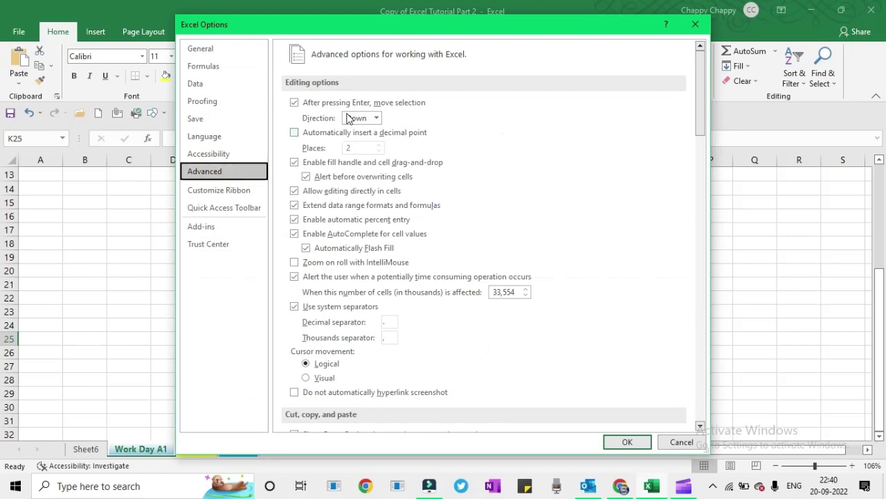
{"action": "left_click", "coordinate": [374, 118]}
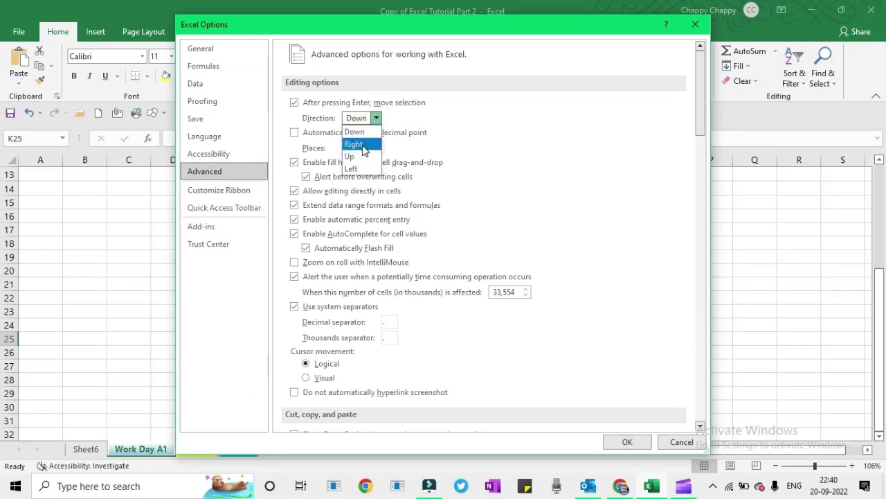
{"action": "left_click", "coordinate": [357, 144]}
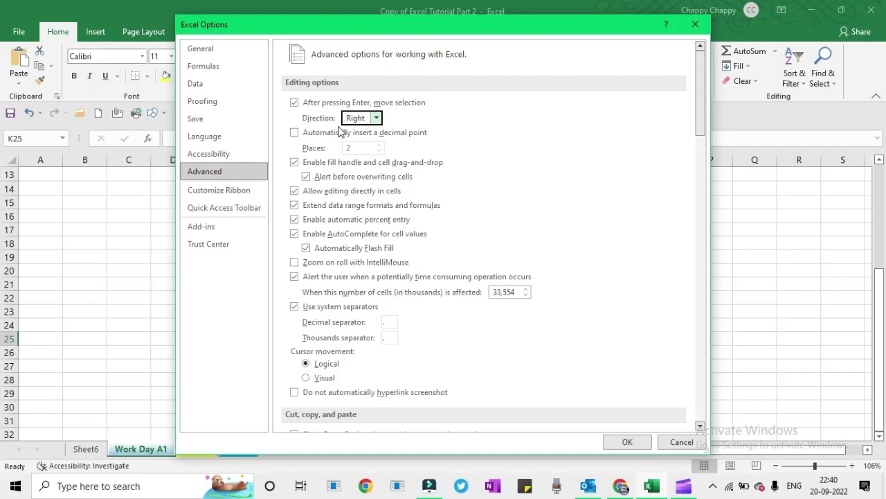
{"action": "left_click", "coordinate": [295, 132]}
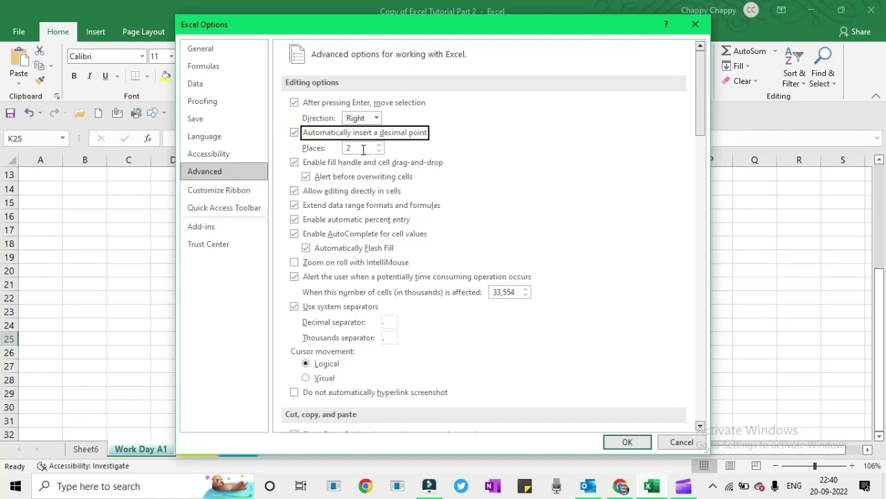
{"action": "left_click", "coordinate": [638, 444]}
Select cell L22 and advance the selection along row 22 to R22 to demonstrate the rightward move direction
{"action": "left_click", "coordinate": [514, 298]}
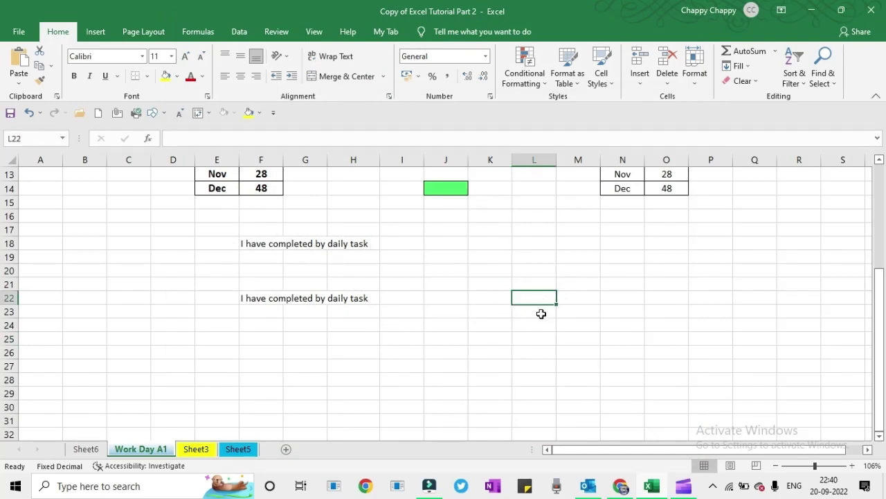
{"action": "key", "text": "Right"}
{"action": "key", "text": "Right"}
{"action": "key", "text": "Right"}
{"action": "key", "text": "Right"}
{"action": "key", "text": "Right"}
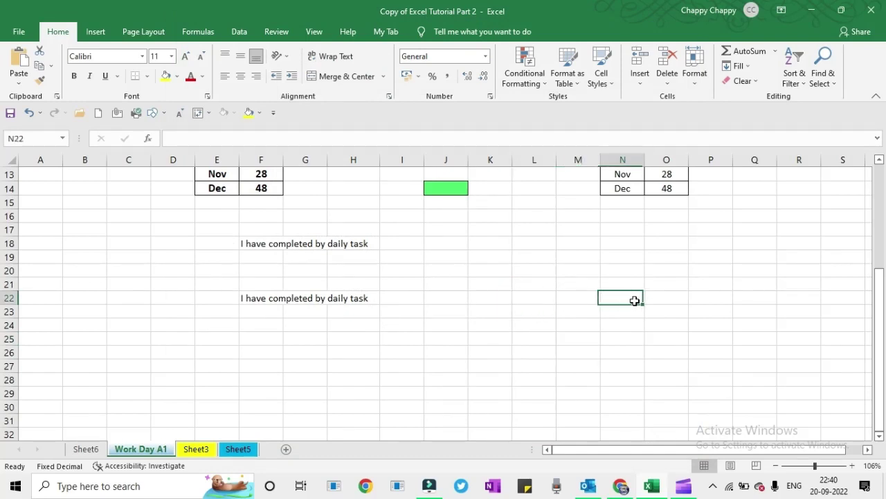
{"action": "key", "text": "Right"}
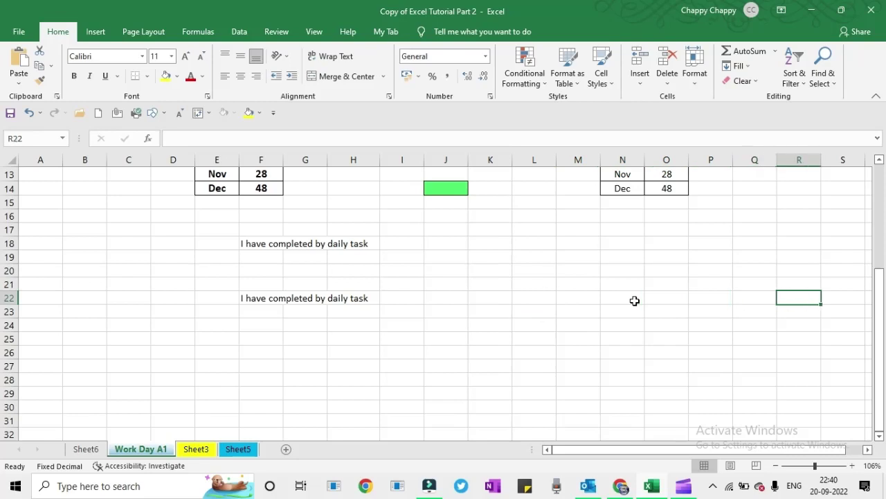
In the Advanced Excel options, set the direction for moving the selection after Enter to Down
{"action": "left_click", "coordinate": [32, 26]}
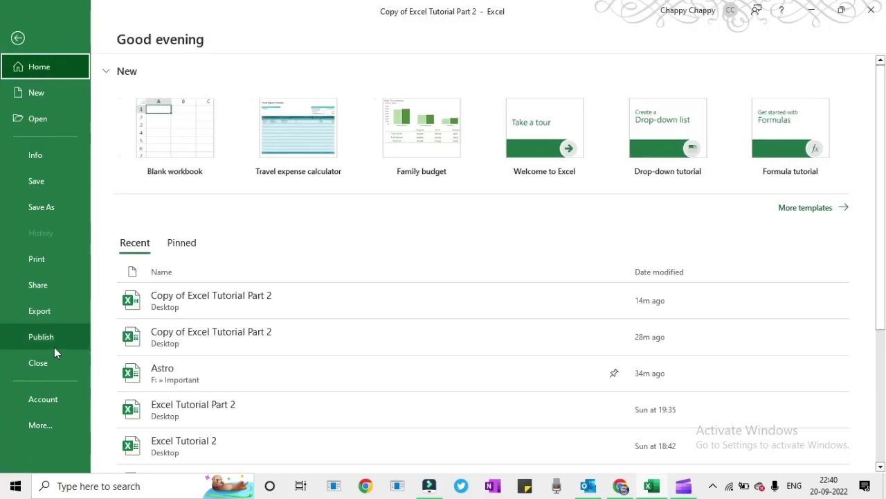
{"action": "left_click", "coordinate": [53, 424]}
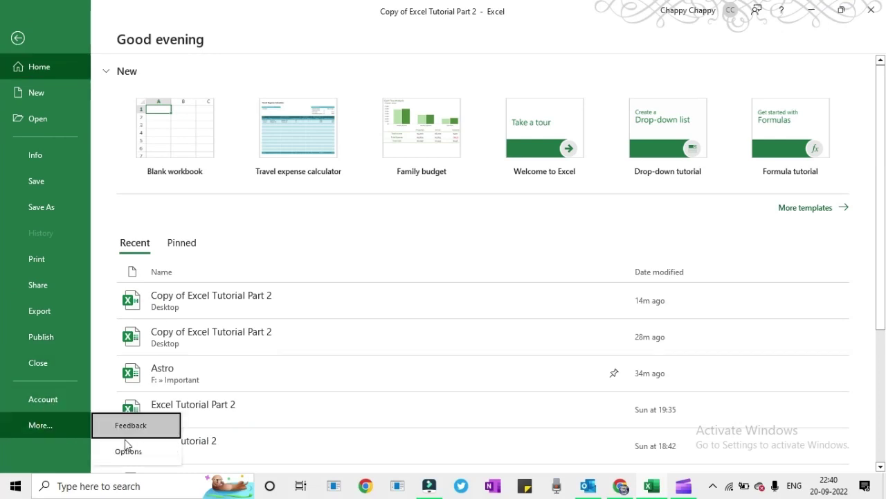
{"action": "left_click", "coordinate": [140, 457]}
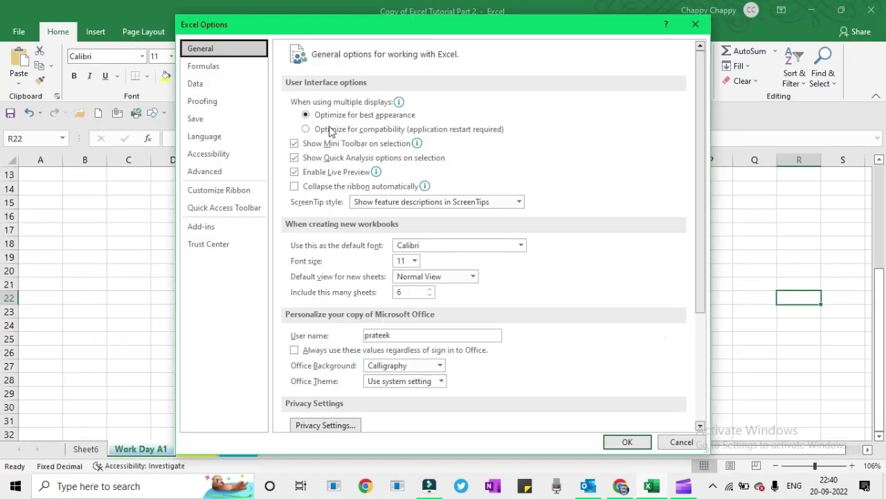
{"action": "left_click", "coordinate": [220, 175]}
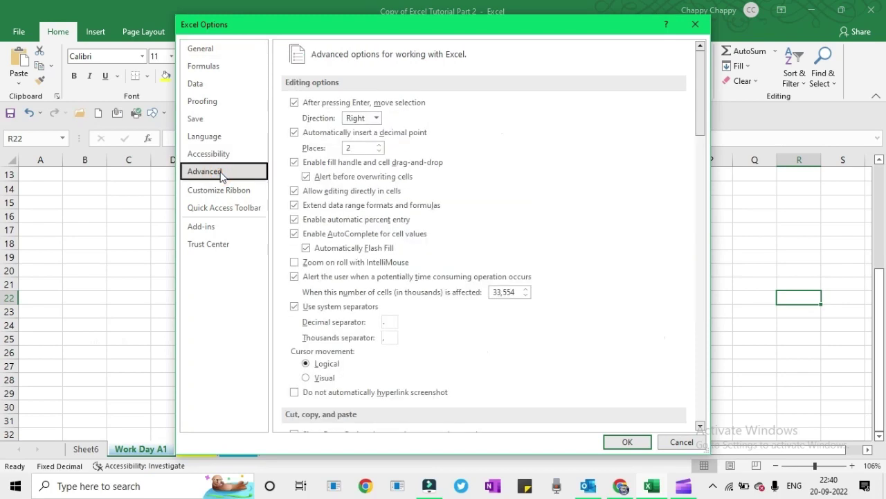
{"action": "left_click", "coordinate": [367, 119]}
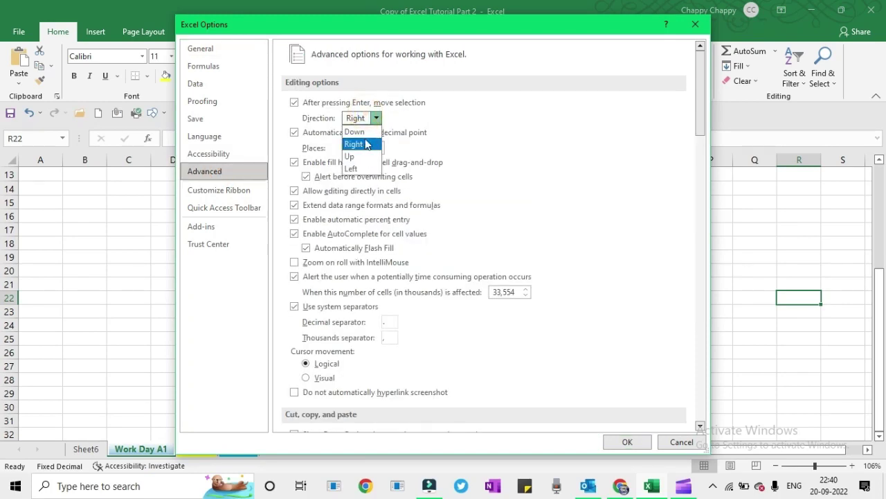
{"action": "left_click", "coordinate": [366, 132]}
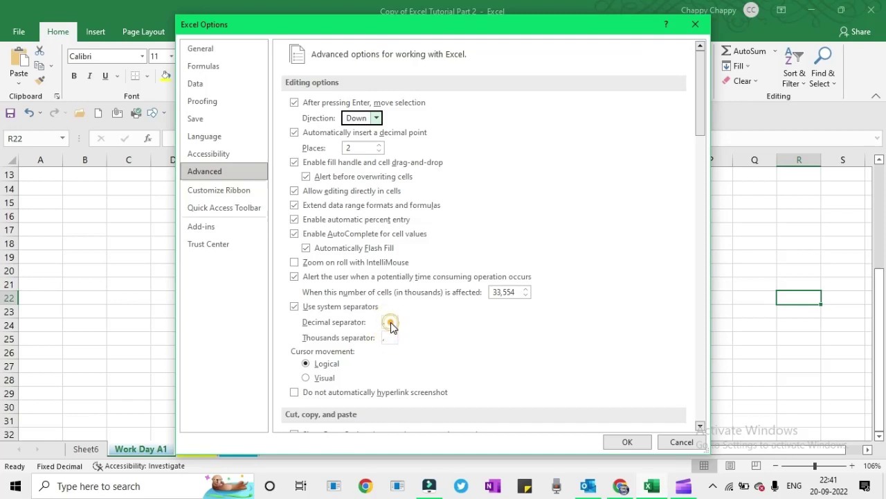
Turn off the use of system separators and edit the custom decimal and thousands separator fields
{"action": "left_click", "coordinate": [294, 308]}
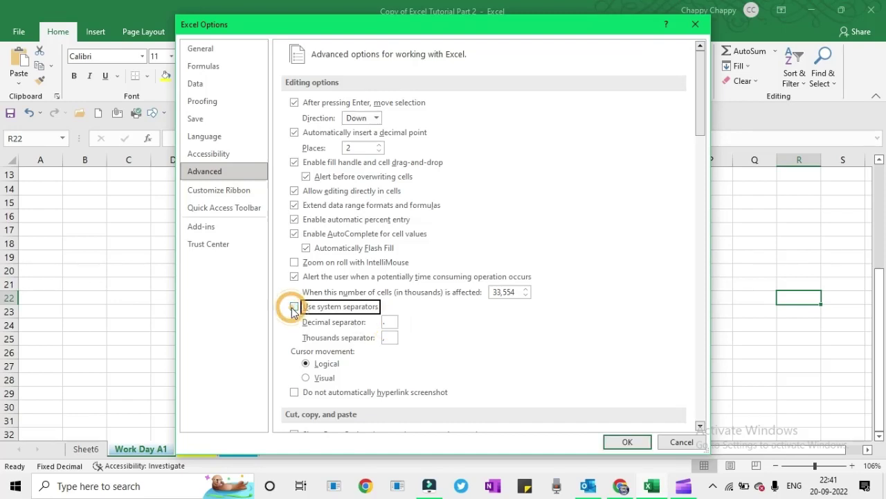
{"action": "left_click", "coordinate": [395, 323]}
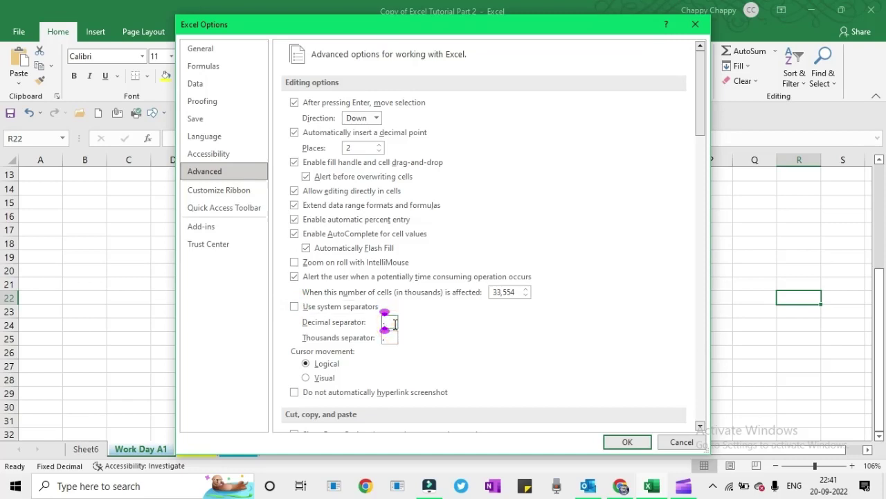
{"action": "key", "text": "BackSpace"}
{"action": "type", "text": ","}
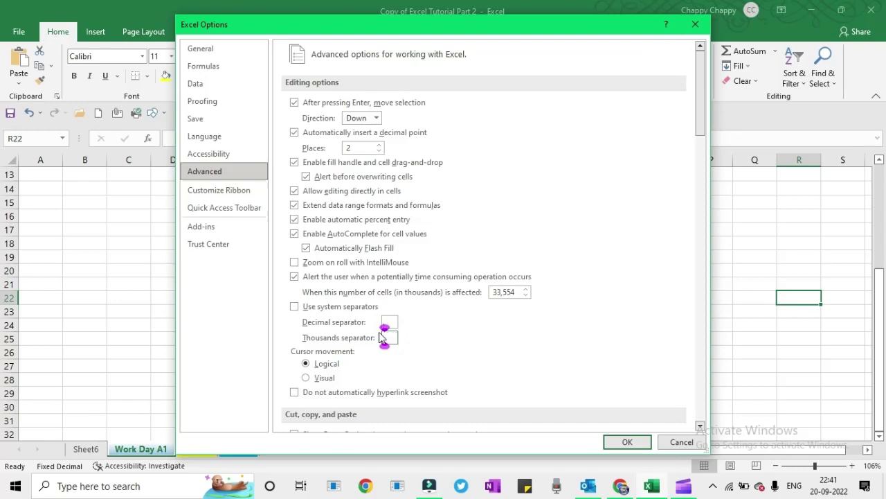
{"action": "left_click", "coordinate": [385, 337]}
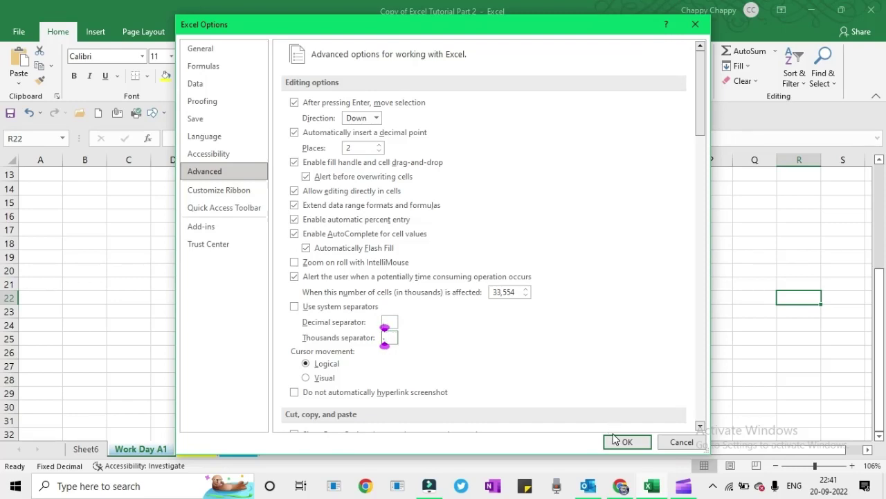
{"action": "left_click", "coordinate": [391, 337]}
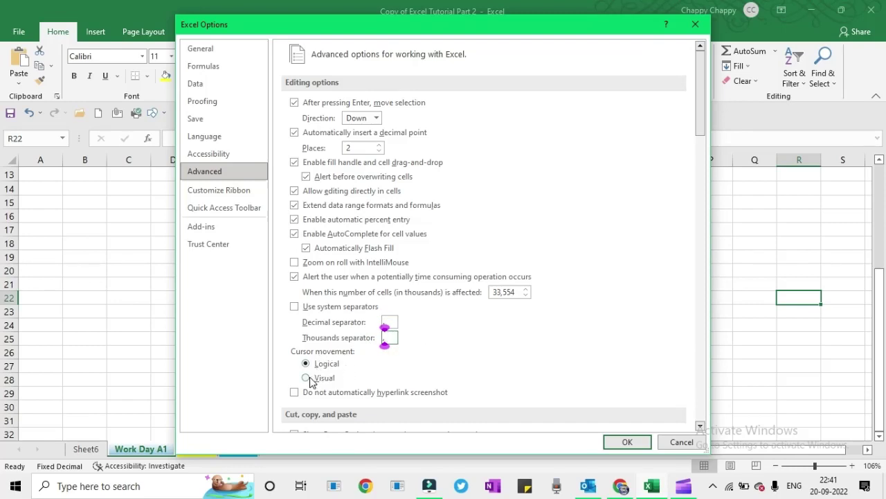
Set the cursor movement to Visual, look through the remaining Advanced options, and apply the settings
{"action": "left_click", "coordinate": [315, 380]}
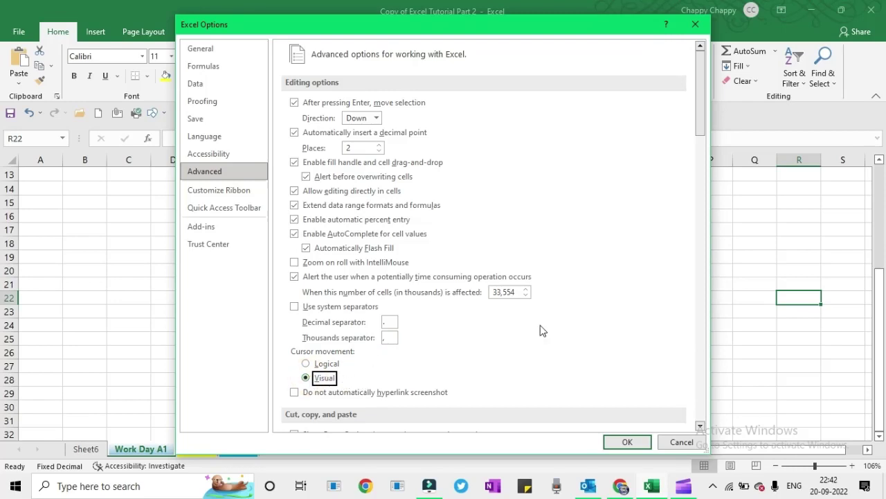
{"action": "left_click_drag", "start_coordinate": [698, 112], "coordinate": [704, 174]}
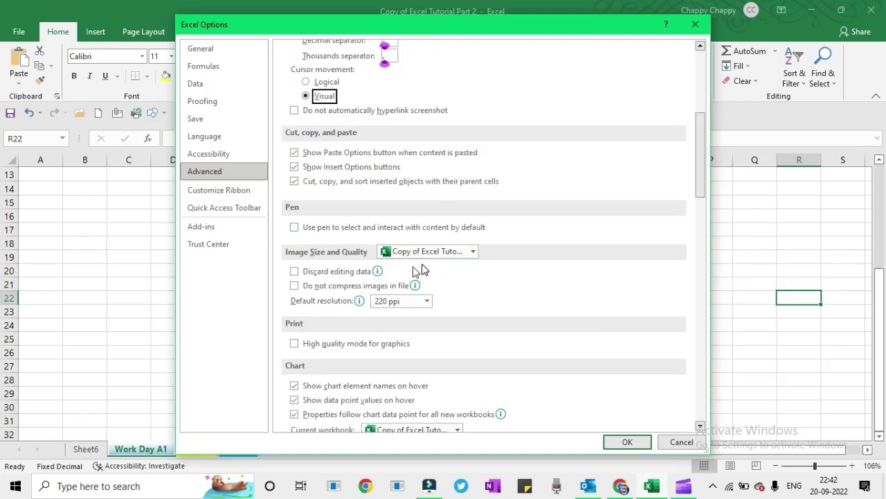
{"action": "left_click_drag", "start_coordinate": [695, 176], "coordinate": [709, 405]}
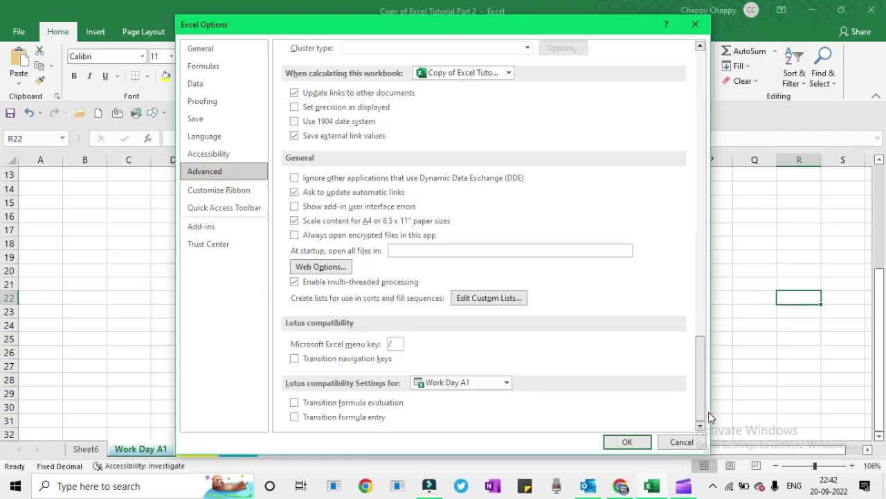
{"action": "left_click", "coordinate": [615, 445]}
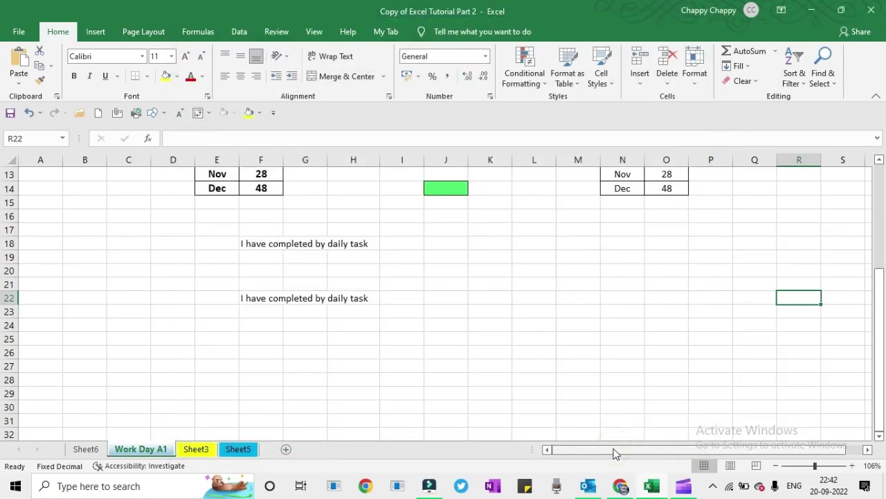
Select cell J19, move the selection along row 19 to N19, and select the range K20:M28
{"action": "left_click", "coordinate": [447, 256]}
{"action": "key", "text": "Return"}
{"action": "key", "text": "Return"}
{"action": "key", "text": "Return"}
{"action": "key", "text": "Return"}
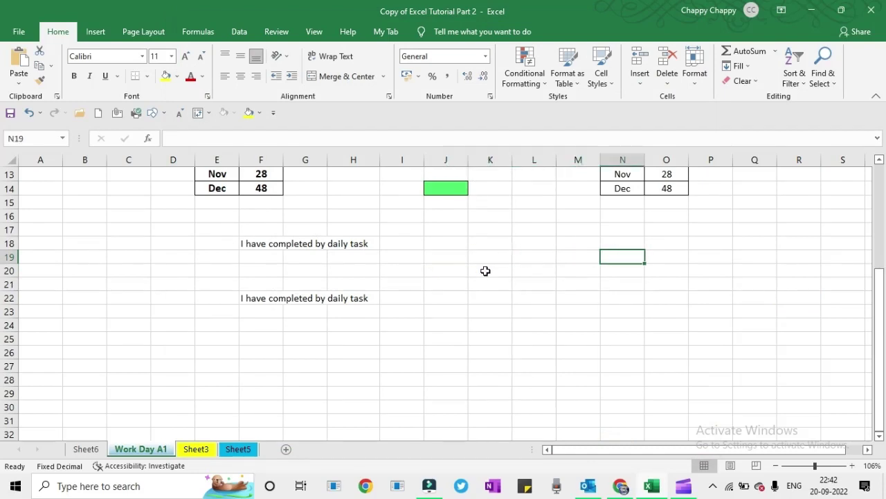
{"action": "left_click_drag", "start_coordinate": [471, 265], "coordinate": [586, 373]}
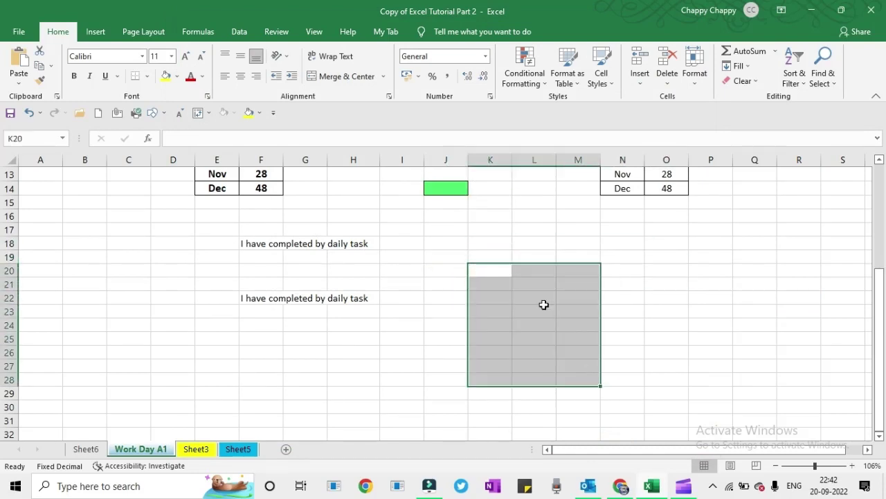
Select cell K19 and move the selection up and down column K to demonstrate cursor movement, ending on K22
{"action": "left_click", "coordinate": [479, 255]}
{"action": "key", "text": "Down"}
{"action": "key", "text": "Down"}
{"action": "key", "text": "Down"}
{"action": "key", "text": "Down"}
{"action": "key", "text": "Down"}
{"action": "key", "text": "Down"}
{"action": "key", "text": "Down"}
{"action": "key", "text": "Down"}
{"action": "key", "text": "Down"}
{"action": "key", "text": "Down"}
{"action": "key", "text": "Down"}
{"action": "key", "text": "Down"}
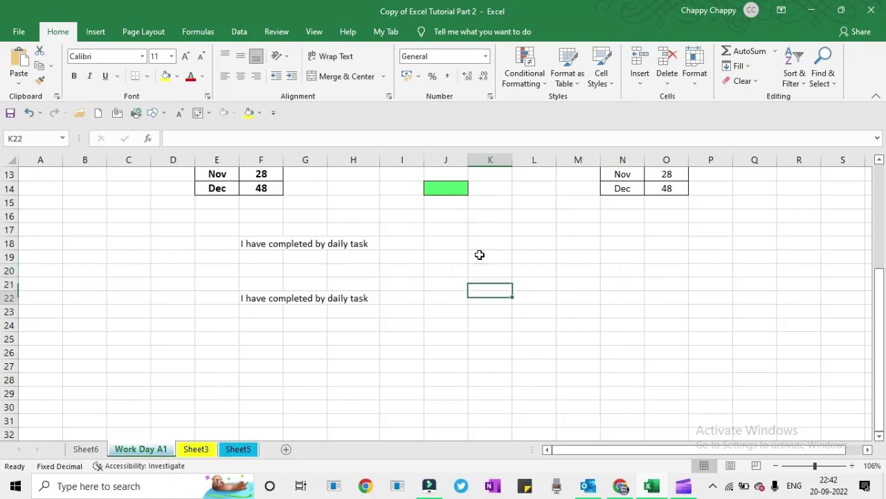
{"action": "key", "text": "Up"}
{"action": "key", "text": "Up"}
{"action": "key", "text": "Up"}
{"action": "key", "text": "Up"}
{"action": "key", "text": "Up"}
{"action": "key", "text": "Up"}
{"action": "key", "text": "Up"}
{"action": "key", "text": "Up"}
{"action": "key", "text": "Up"}
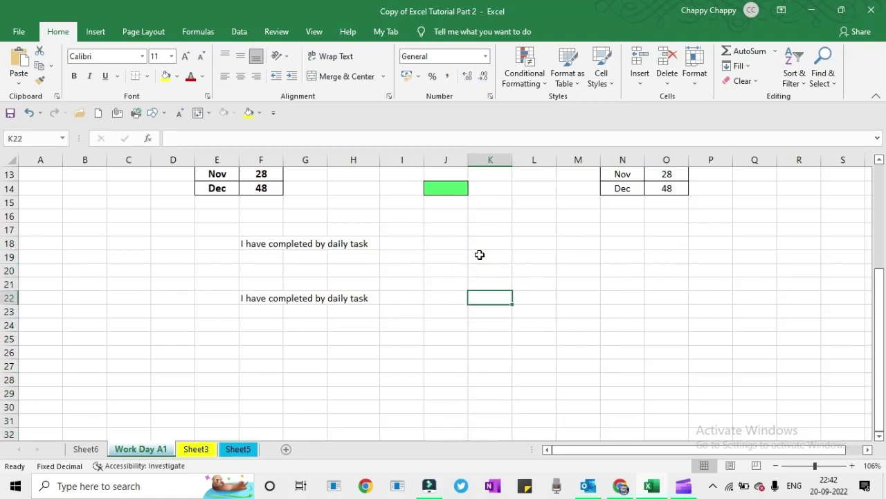
Enter 10100101 in cell K22 and try the Number format on it, leaving it formatted as Currency
{"action": "type", "text": "10100101"}
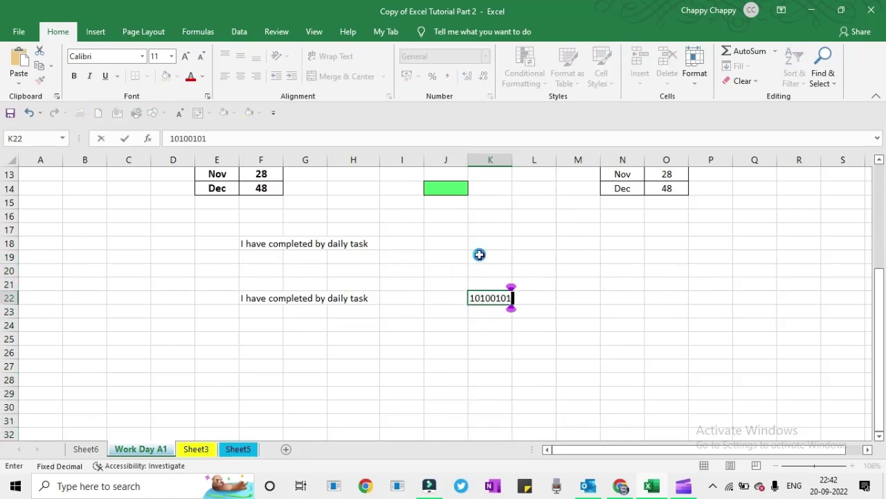
{"action": "key", "text": "ctrl+Return"}
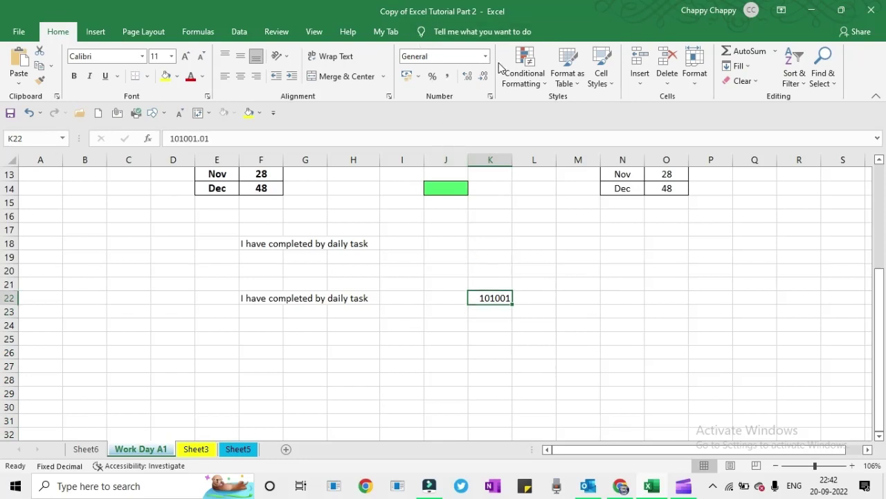
{"action": "left_click", "coordinate": [485, 58]}
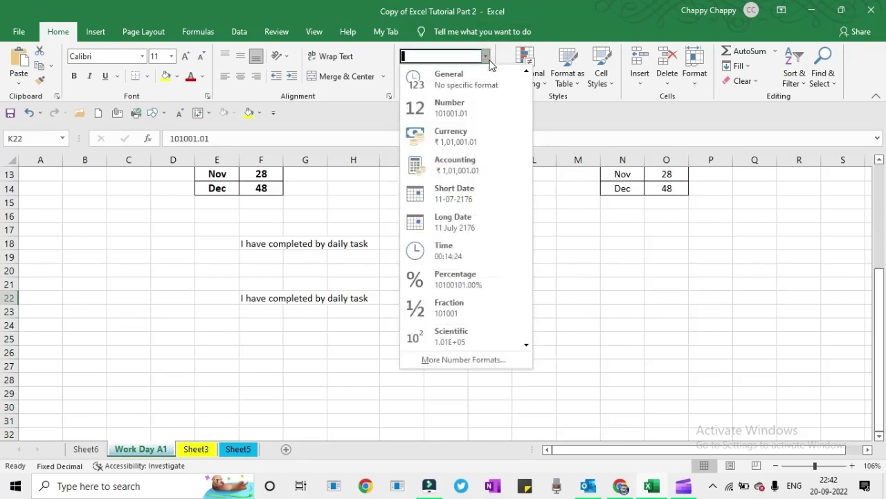
{"action": "left_click", "coordinate": [465, 114]}
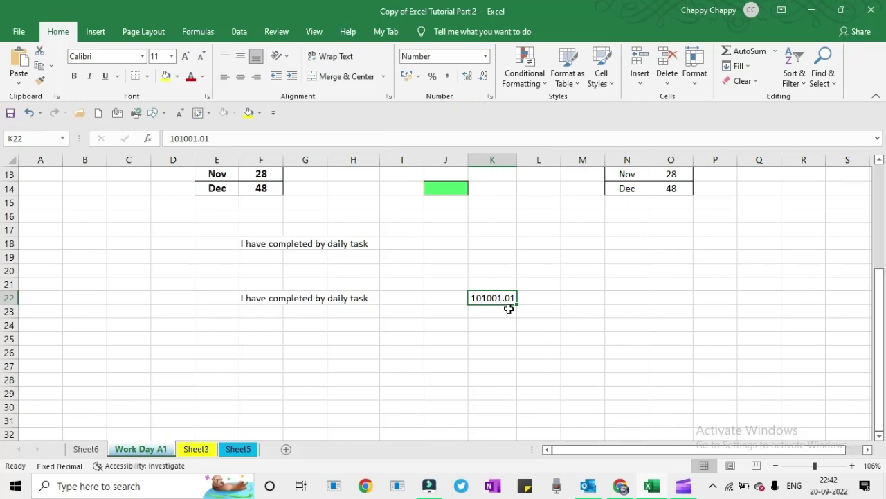
{"action": "left_click", "coordinate": [486, 56]}
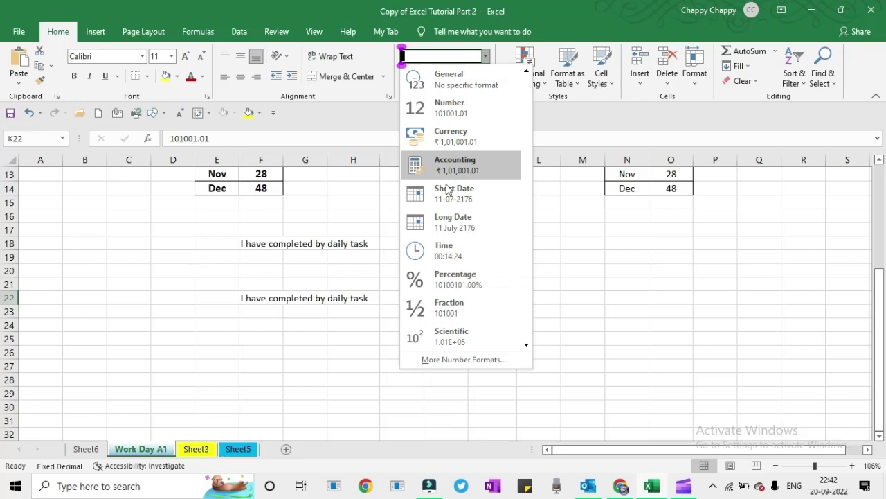
{"action": "left_click", "coordinate": [451, 144]}
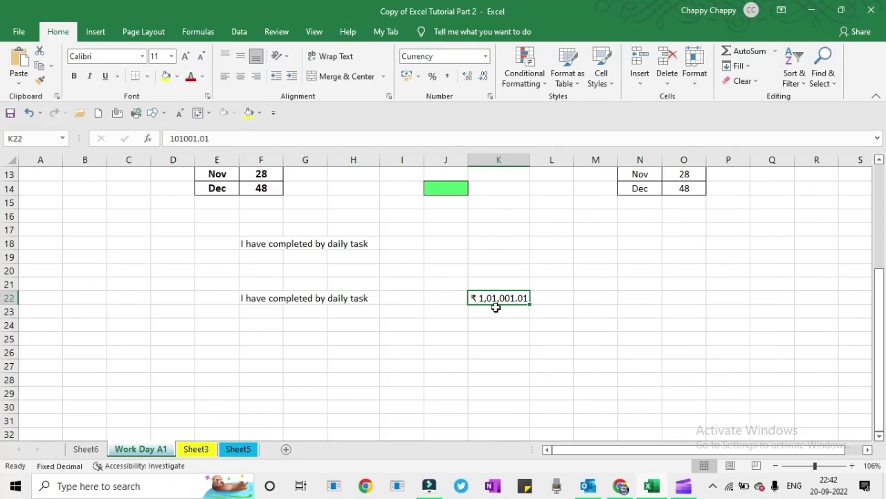
Reopen Excel Options to review the Advanced editing settings, and accept them unchanged
{"action": "left_click", "coordinate": [16, 32]}
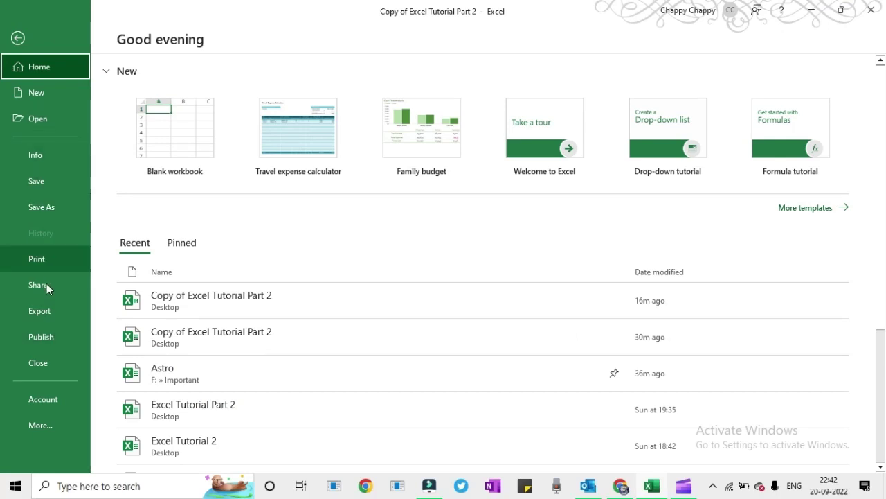
{"action": "left_click", "coordinate": [52, 424]}
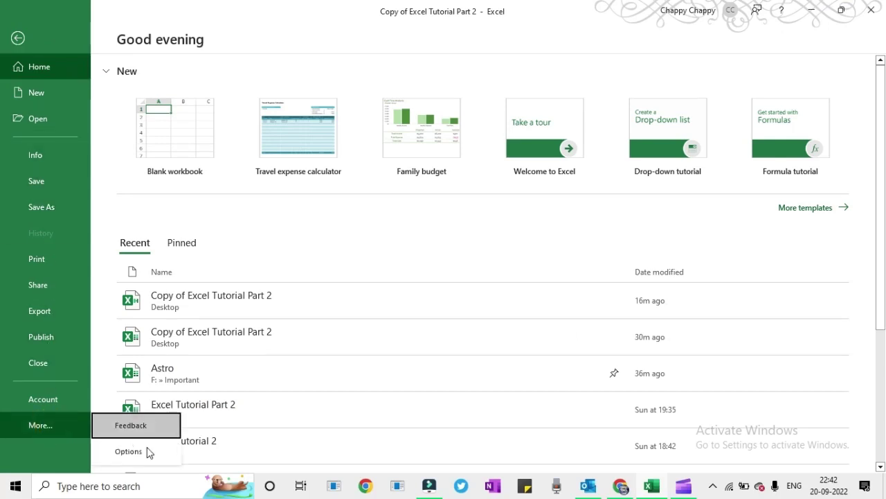
{"action": "left_click", "coordinate": [148, 450]}
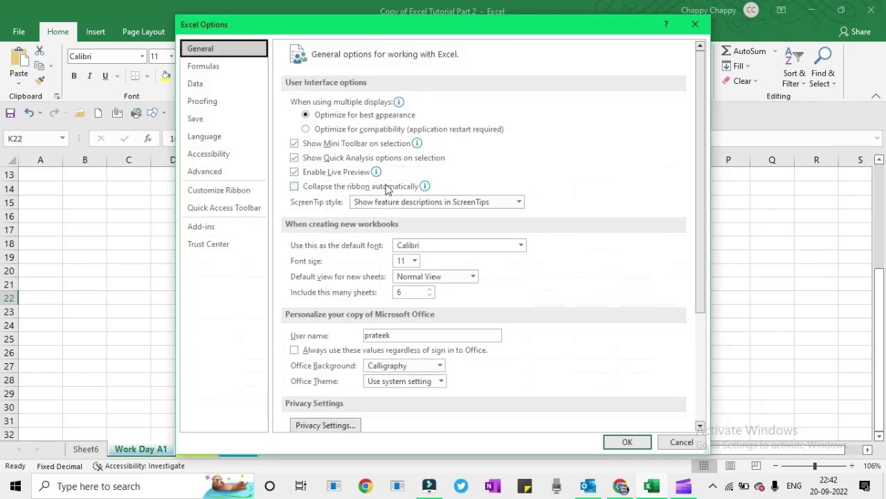
{"action": "left_click", "coordinate": [229, 170]}
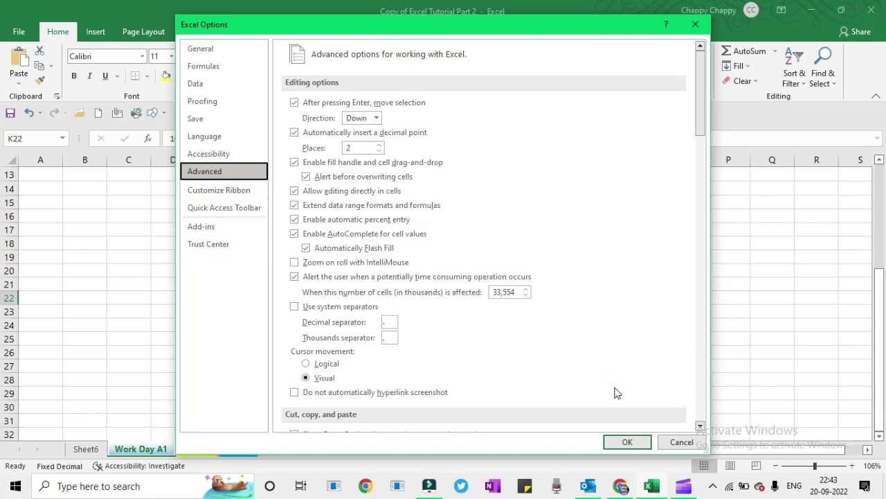
{"action": "left_click", "coordinate": [627, 442]}
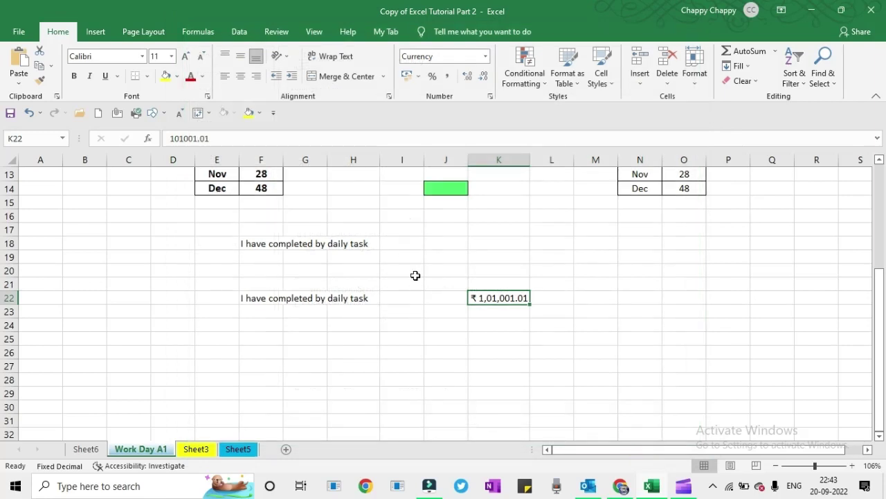
Move the cell selection from K22 back up the worksheet to cell F1 above the Temp column
{"action": "key", "text": "Down"}
{"action": "key", "text": "Right"}
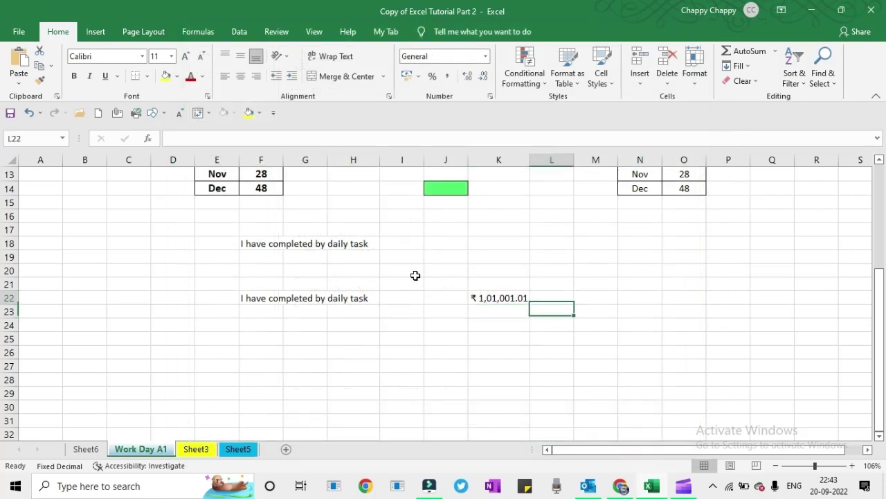
{"action": "key", "text": "Left"}
{"action": "key", "text": "Up"}
{"action": "key", "text": "Up"}
{"action": "key", "text": "Up"}
{"action": "key", "text": "Left"}
{"action": "key", "text": "Left"}
{"action": "key", "text": "Left"}
{"action": "key", "text": "Left"}
{"action": "key", "text": "Up"}
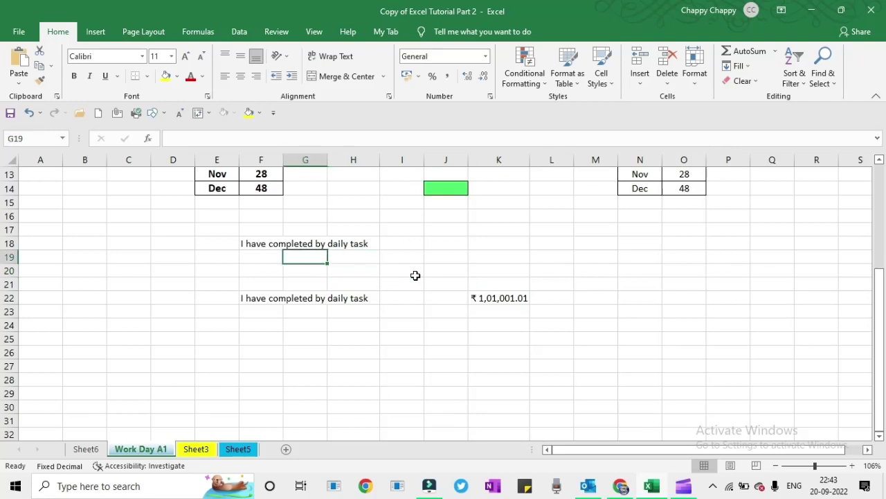
{"action": "key", "text": "ctrl+Up"}
{"action": "key", "text": "Left"}
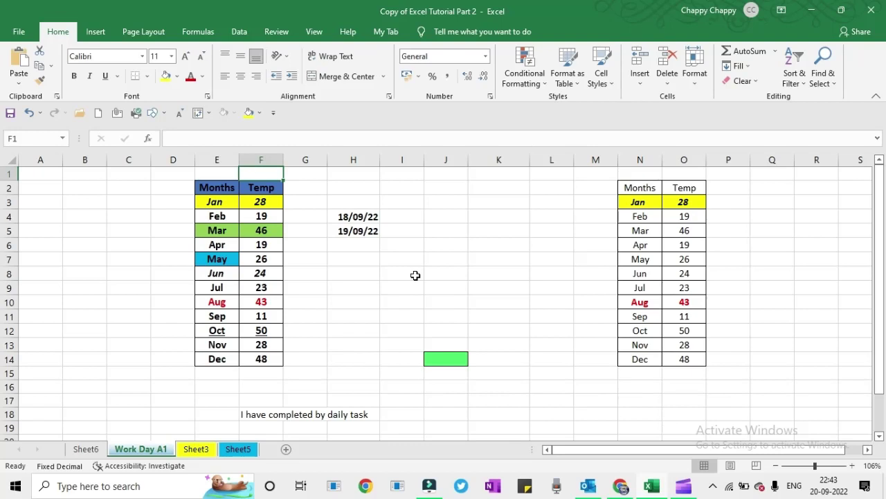
{"action": "key", "text": "XF86AudioRaiseVolume"}
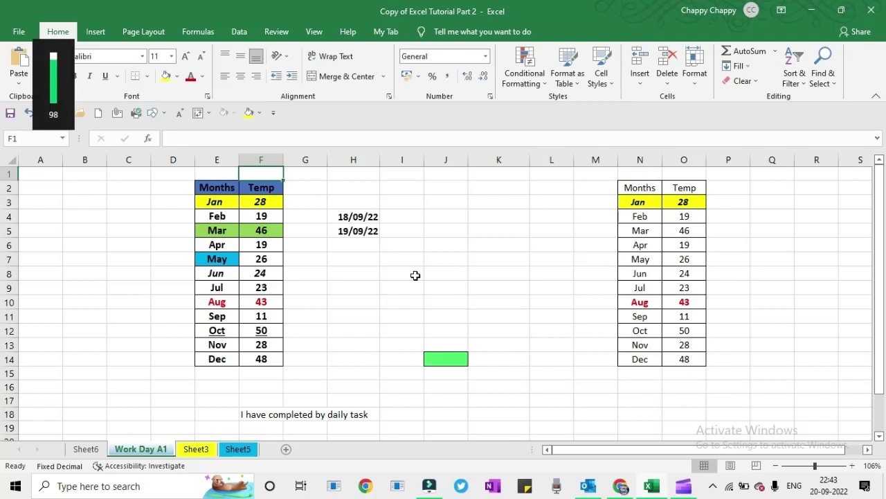